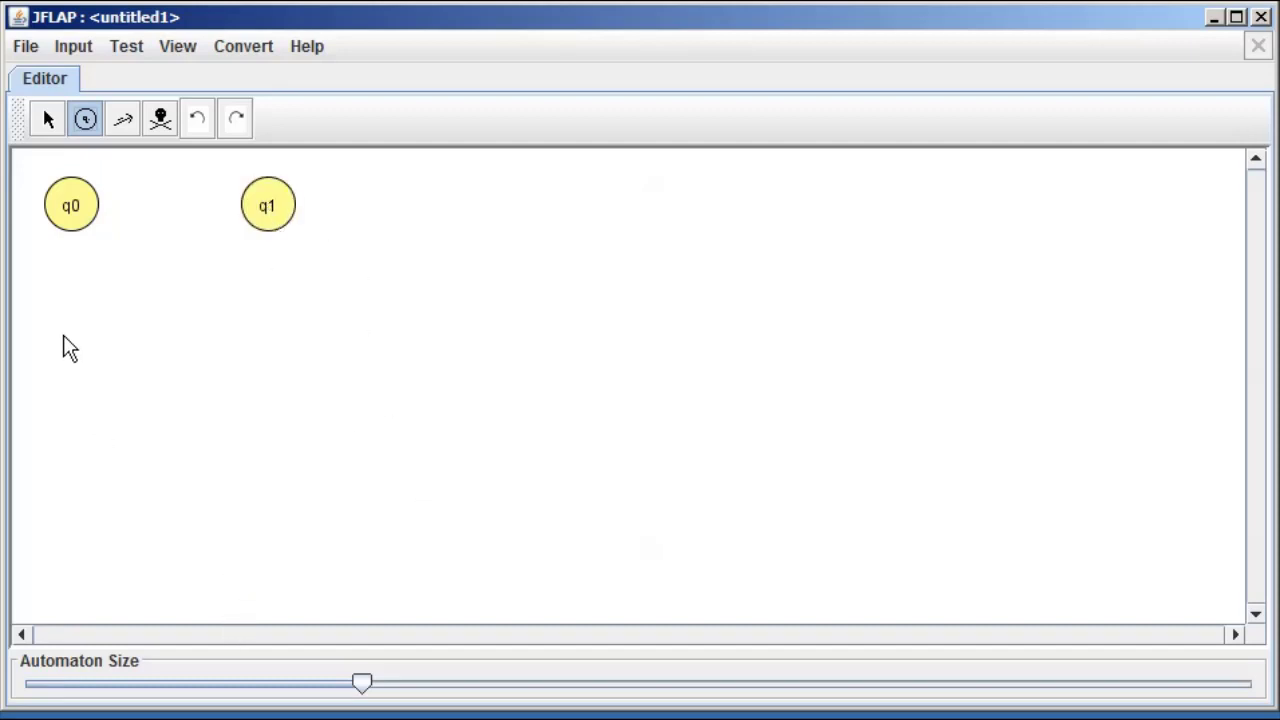
# Add a third state in the row of q0 and q1 and two more states in a row below, enlarging the automaton
pyautogui.click(445, 202)
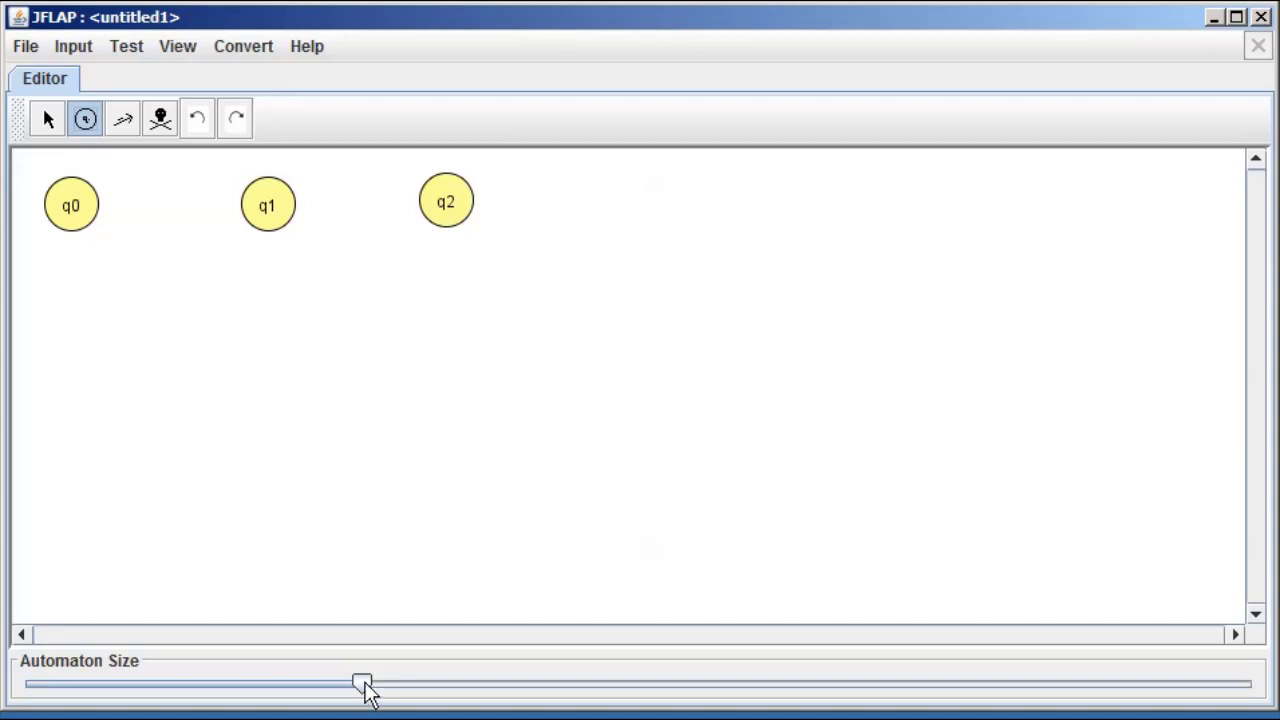
pyautogui.moveTo(366, 688); pyautogui.dragTo(658, 703)
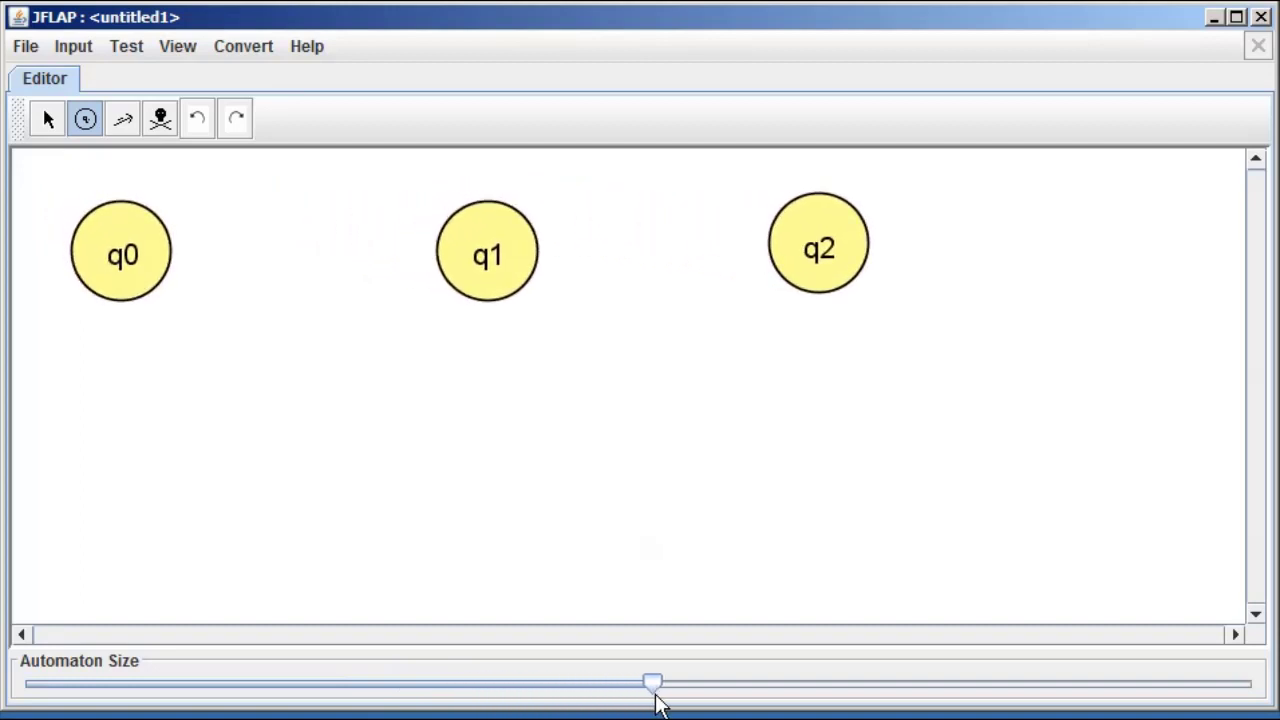
pyautogui.click(85, 120)
pyautogui.click(297, 442)
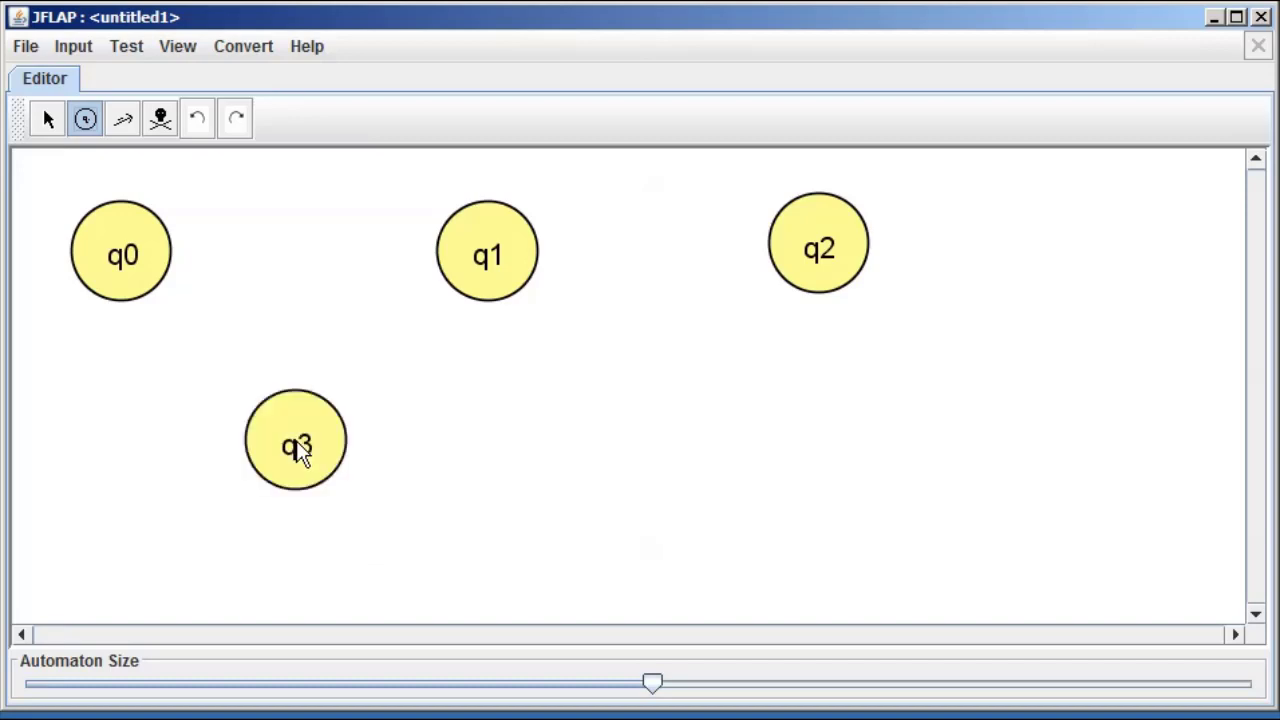
pyautogui.click(684, 455)
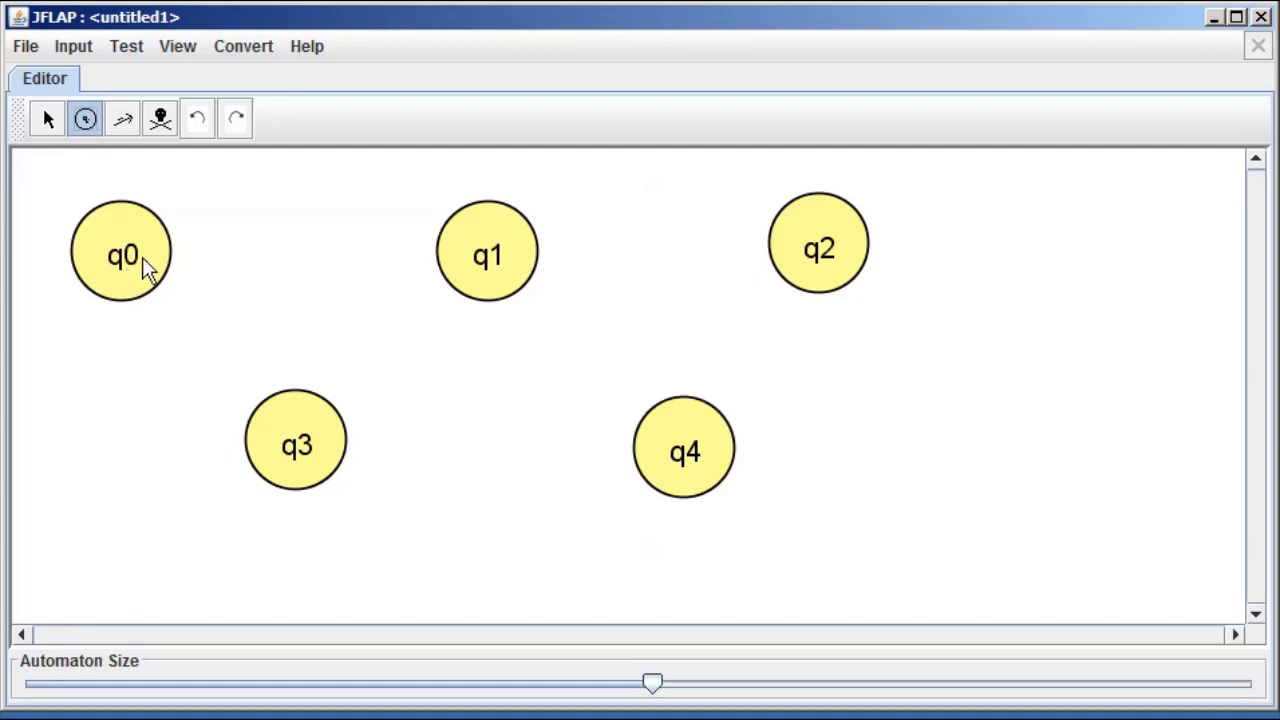
# Mark state q0 as the initial state
pyautogui.click(47, 117)
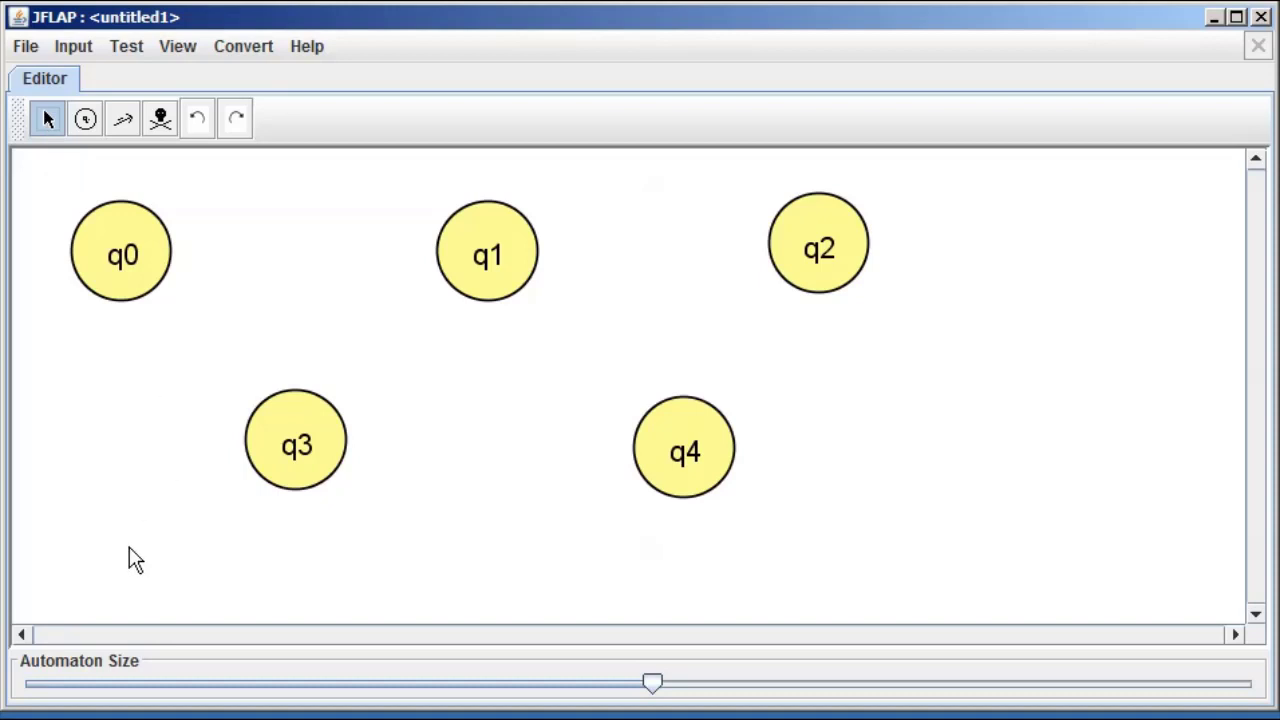
pyautogui.rightClick(123, 255)
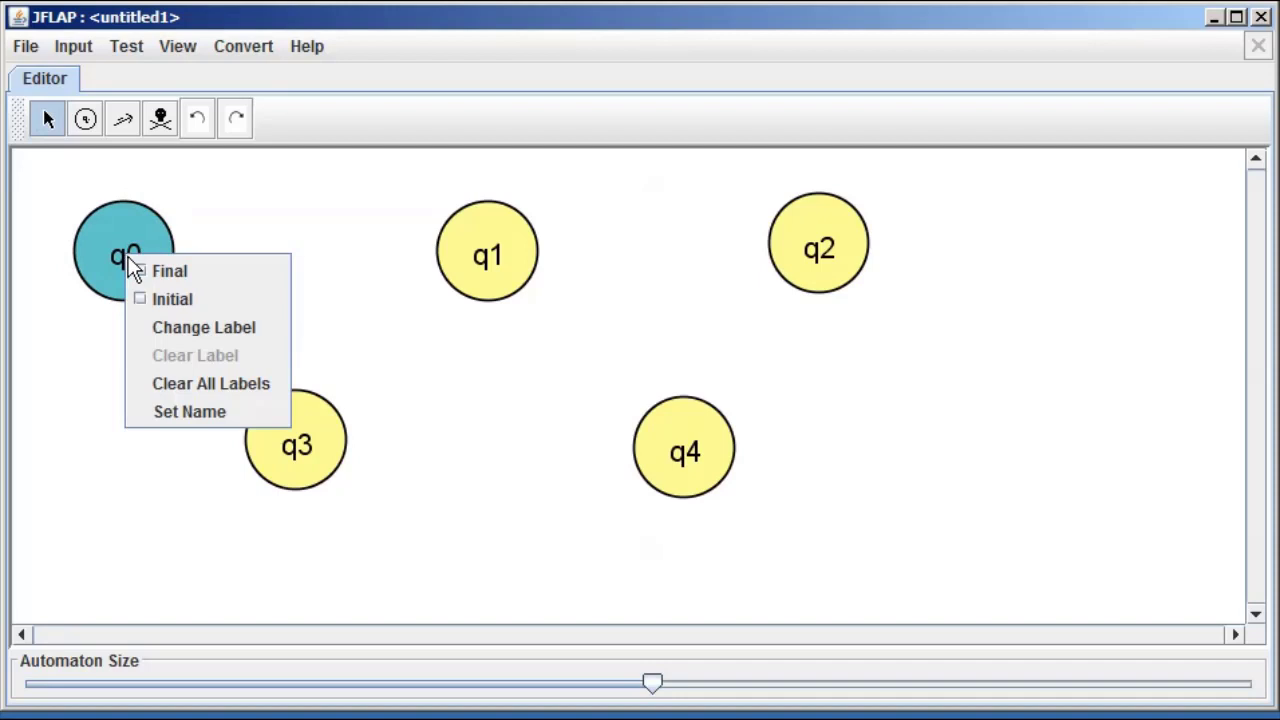
pyautogui.click(185, 298)
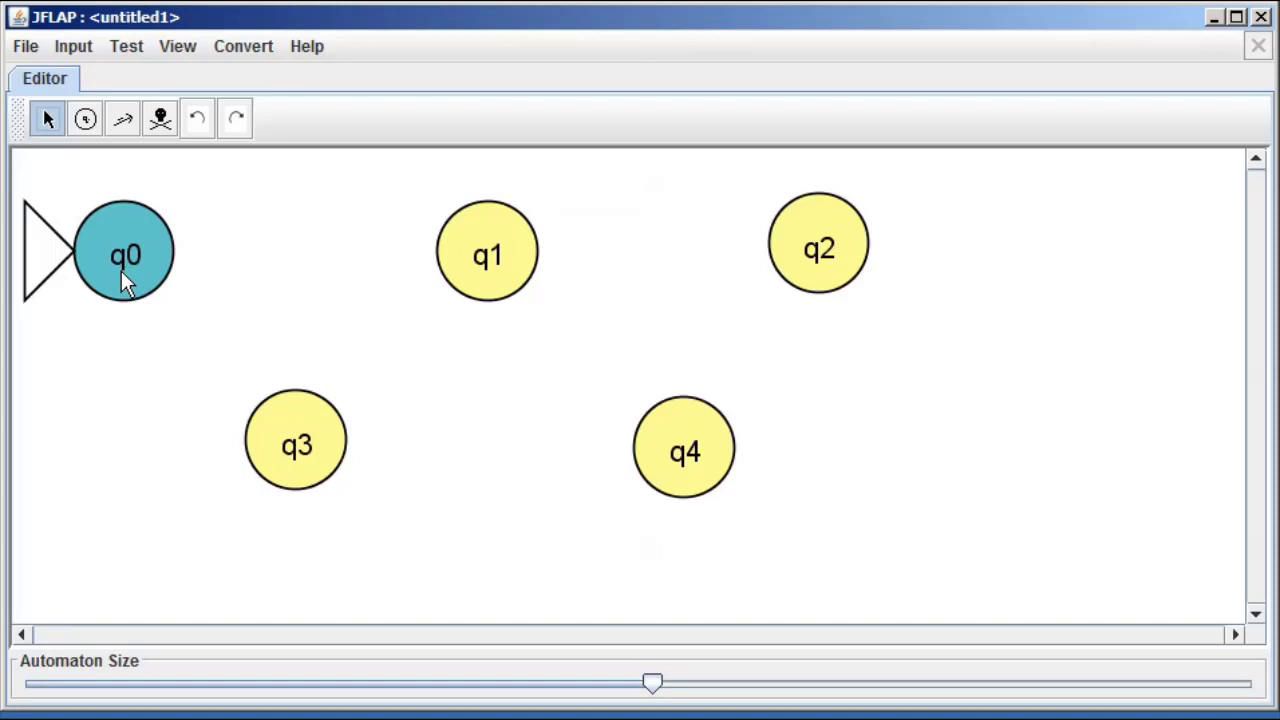
# Try q1 as the initial state and return the initial marker to q0
pyautogui.rightClick(501, 258)
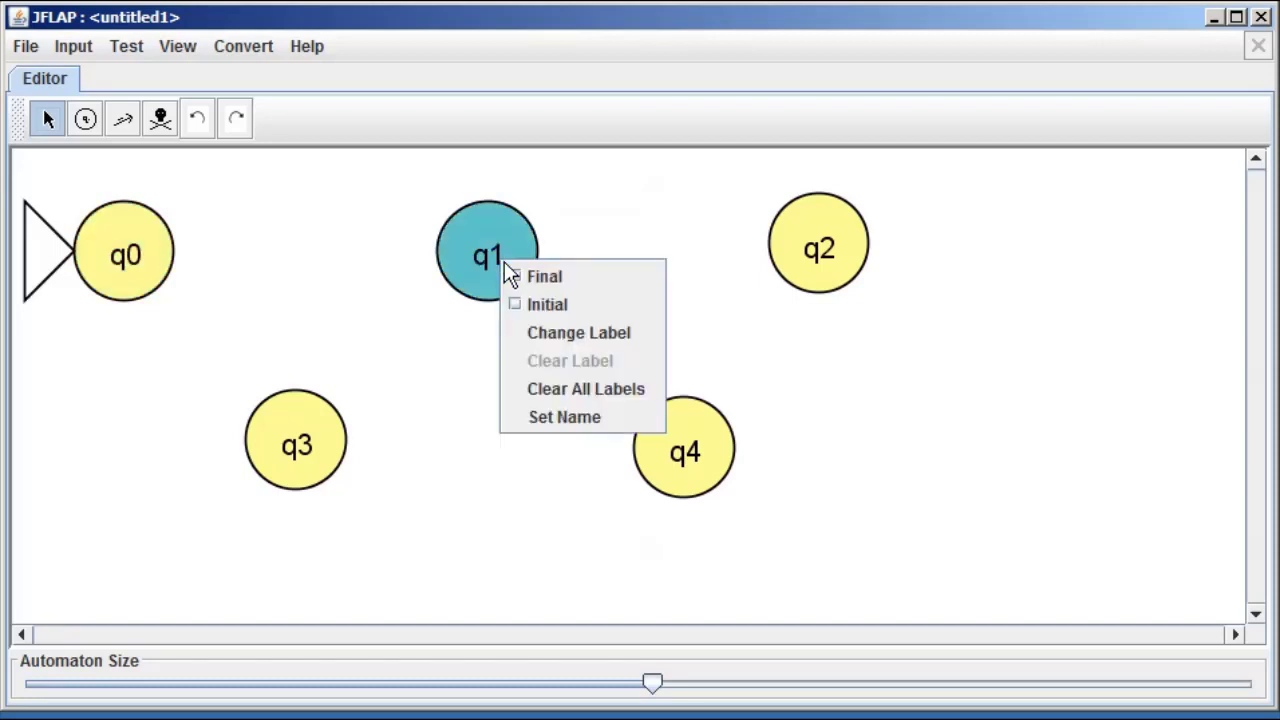
pyautogui.click(545, 304)
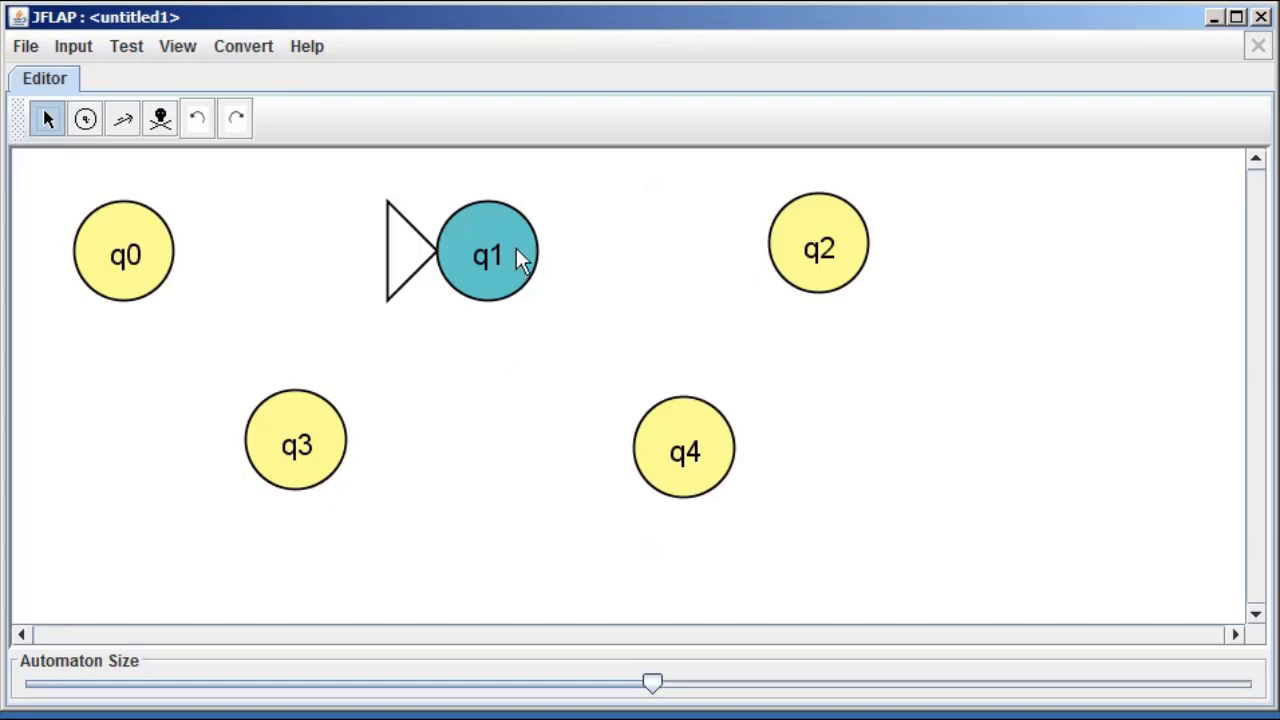
pyautogui.rightClick(111, 249)
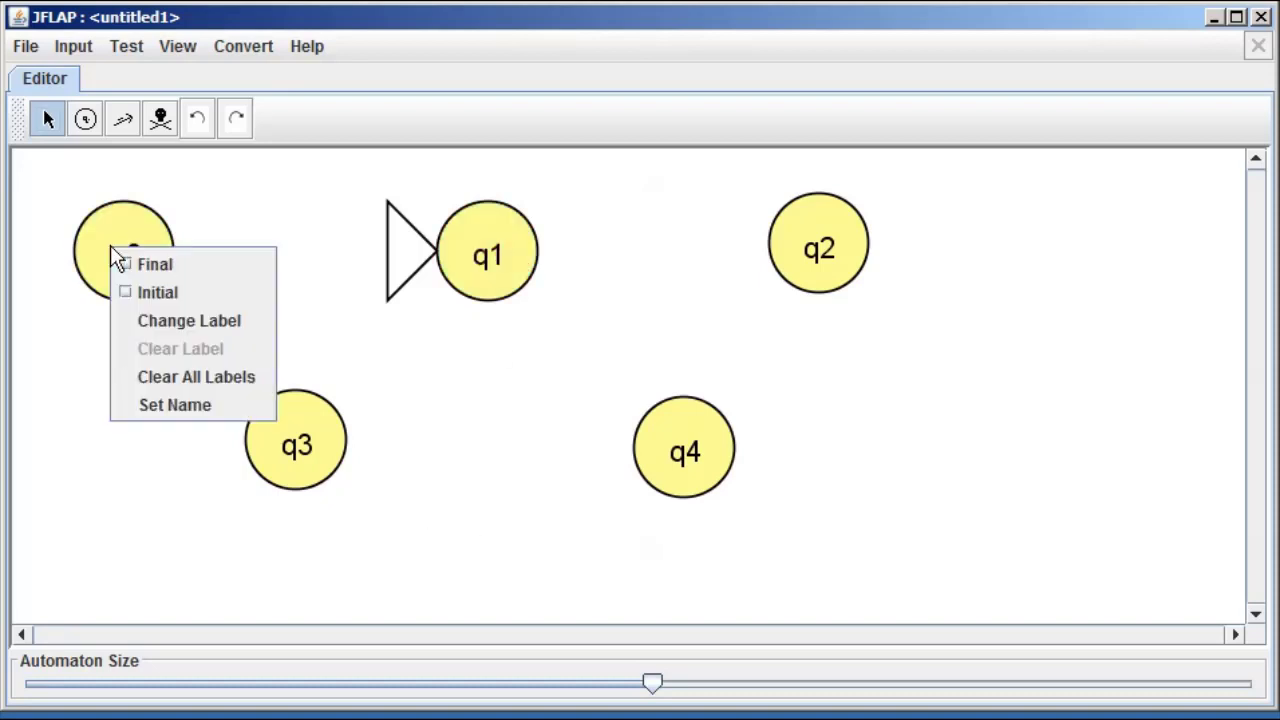
pyautogui.click(158, 292)
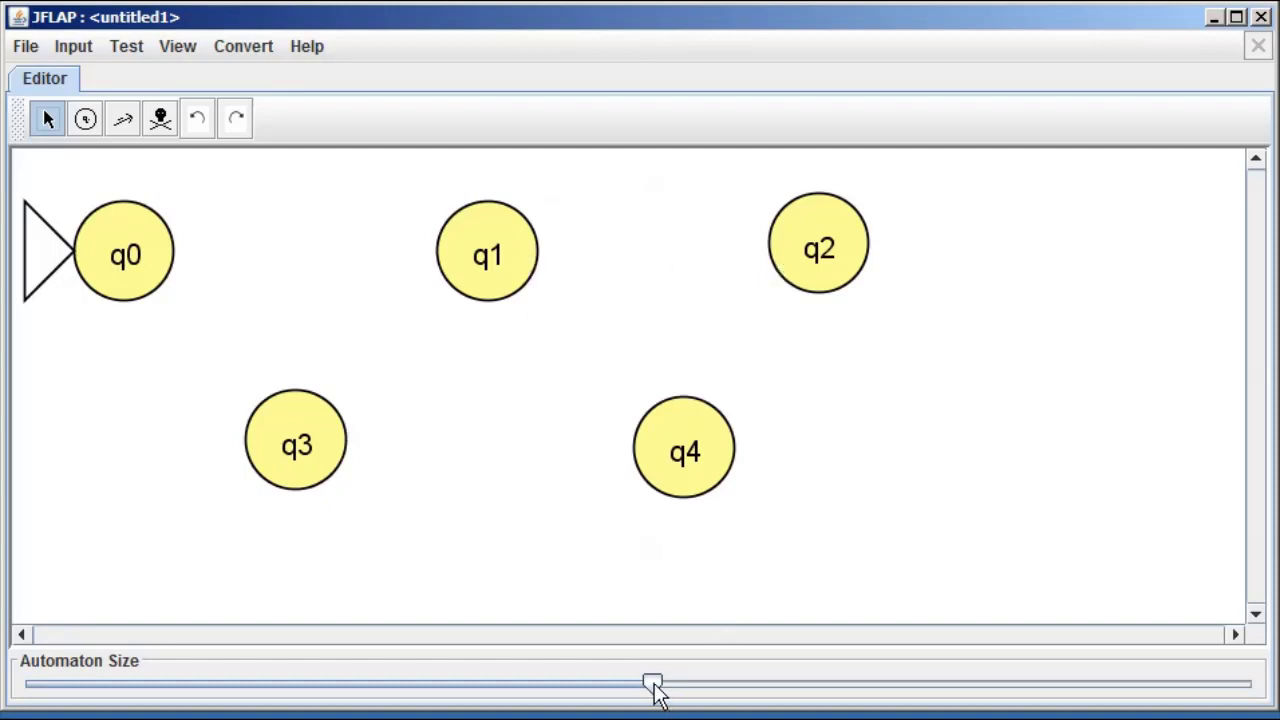
# Draw transitions labelled b from q1 to q2 and from q2 back to q1, on a slightly smaller automaton
pyautogui.moveTo(654, 686); pyautogui.dragTo(557, 677)
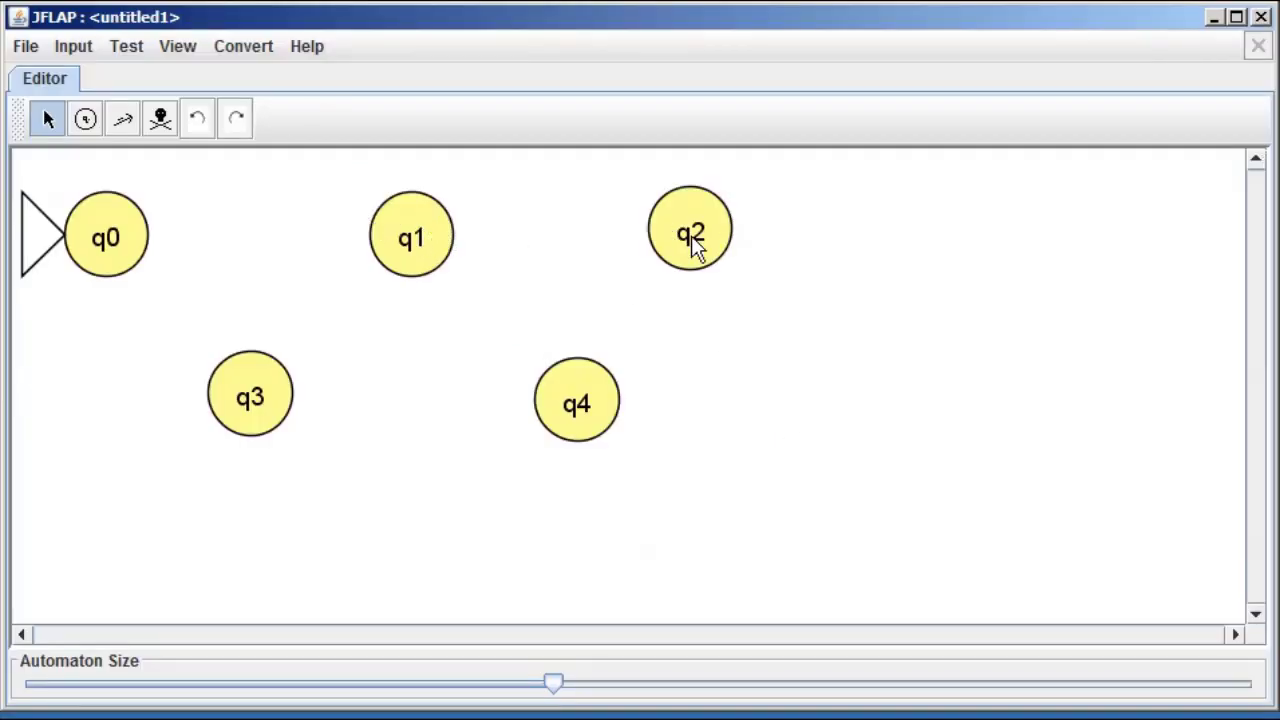
pyautogui.click(122, 126)
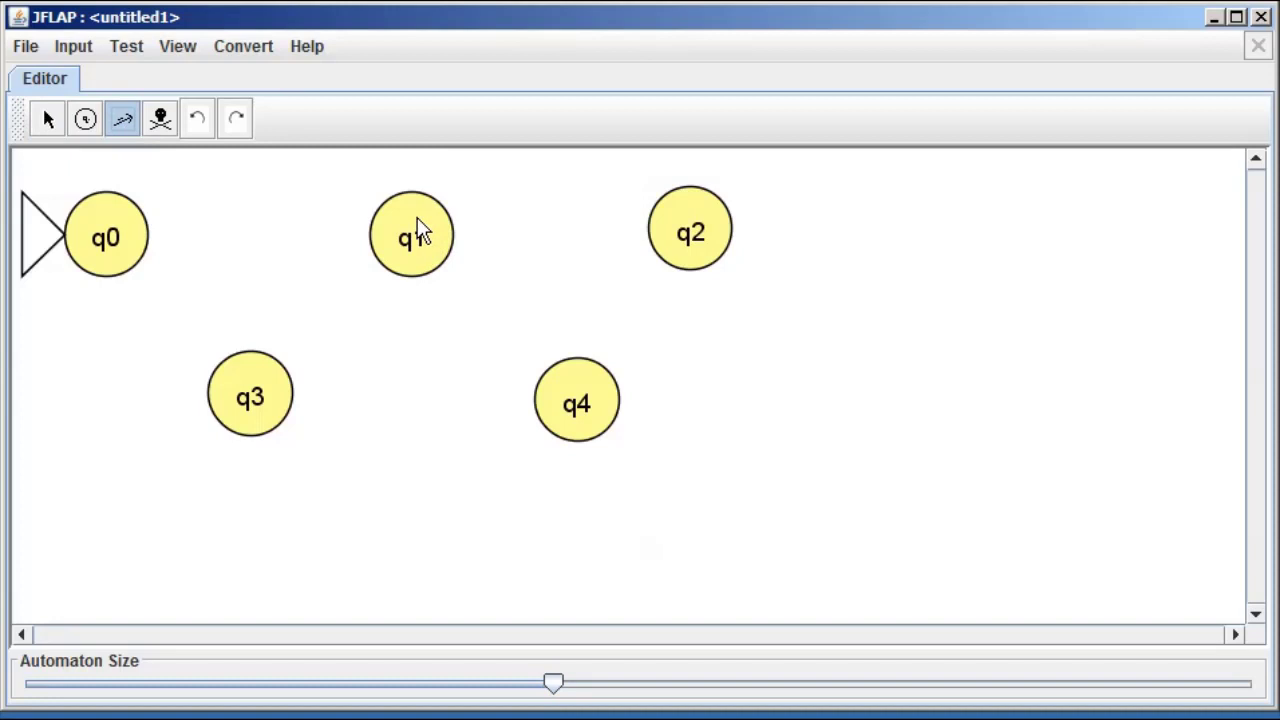
pyautogui.moveTo(428, 228); pyautogui.dragTo(706, 236)
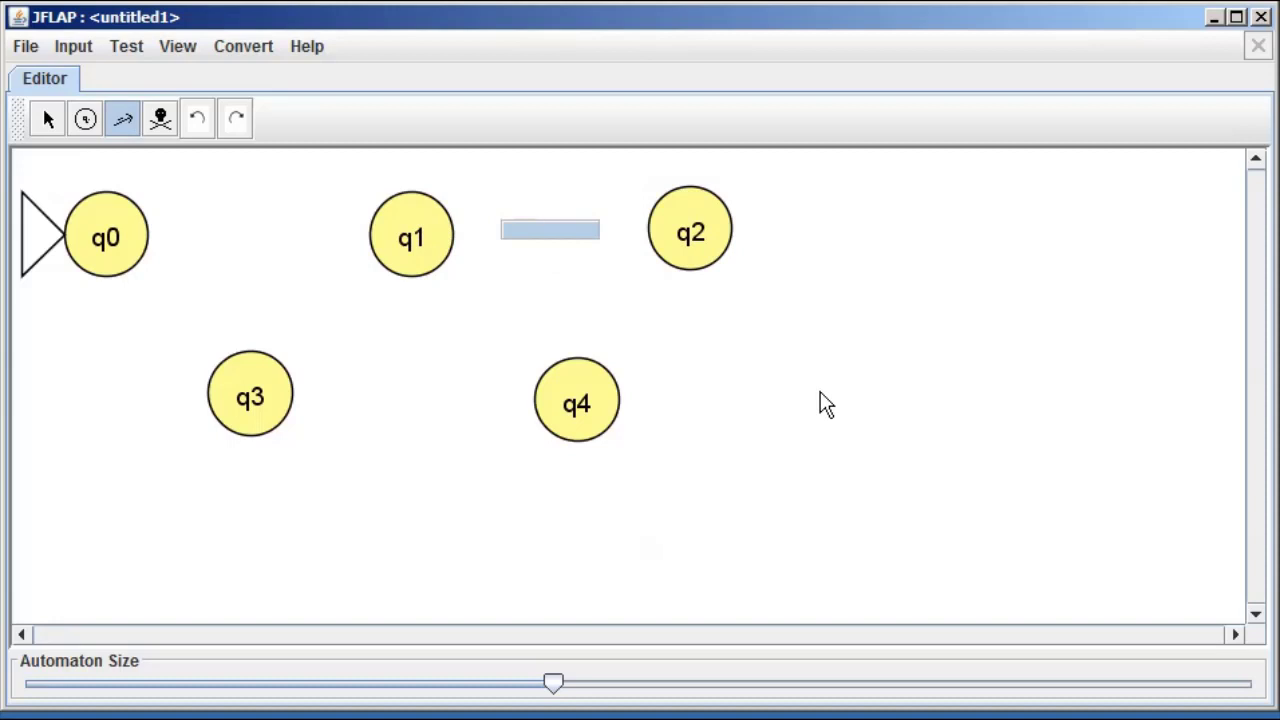
pyautogui.write('b')
pyautogui.press('Return')
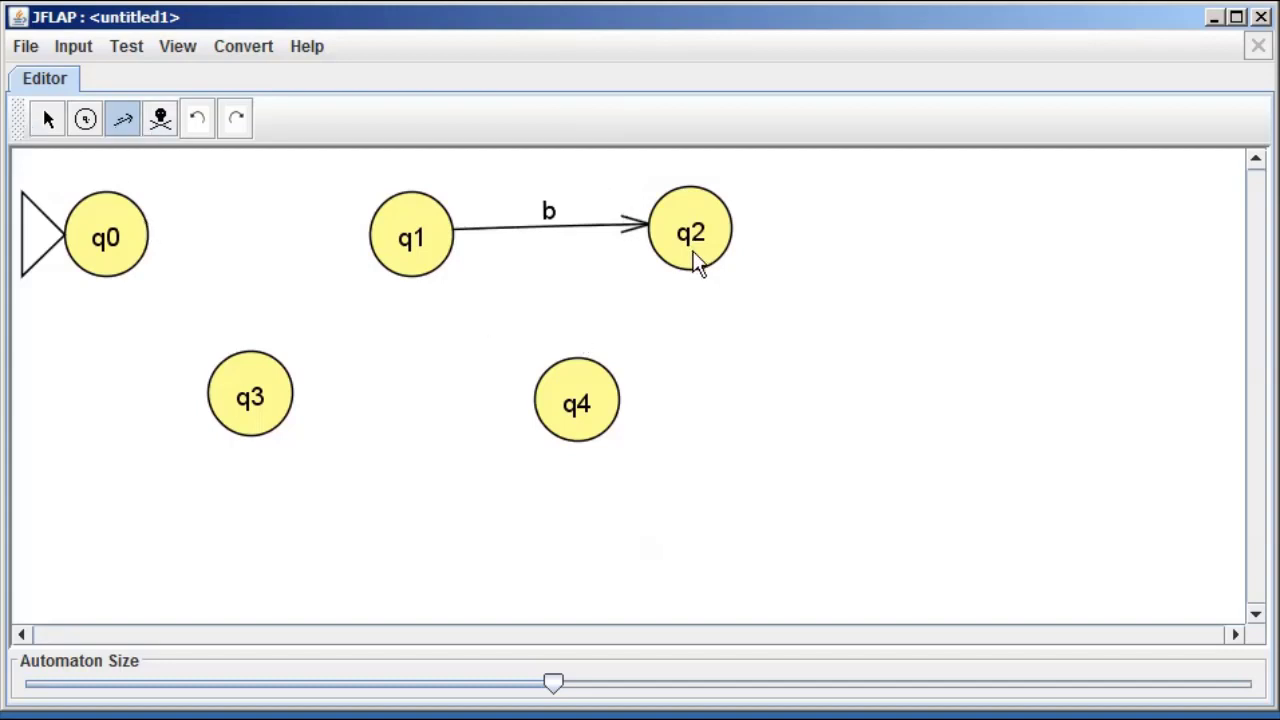
pyautogui.moveTo(698, 262); pyautogui.dragTo(429, 249)
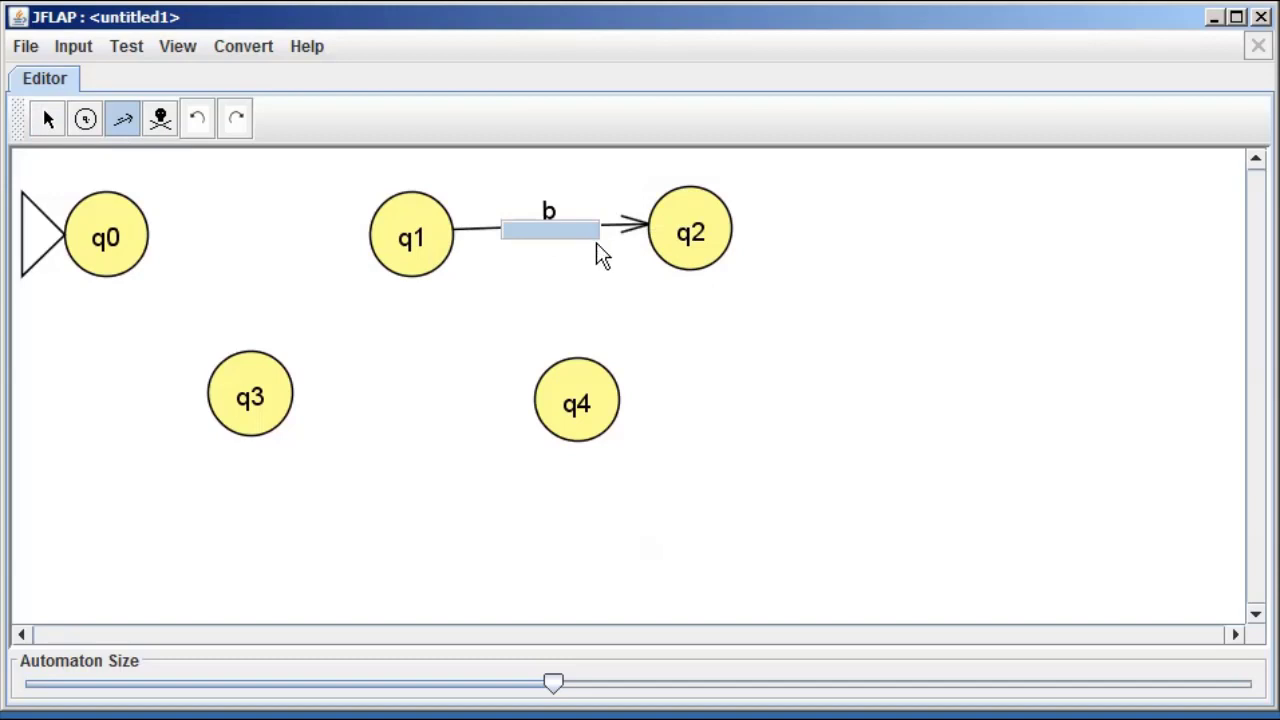
pyautogui.write('b')
pyautogui.press('Return')
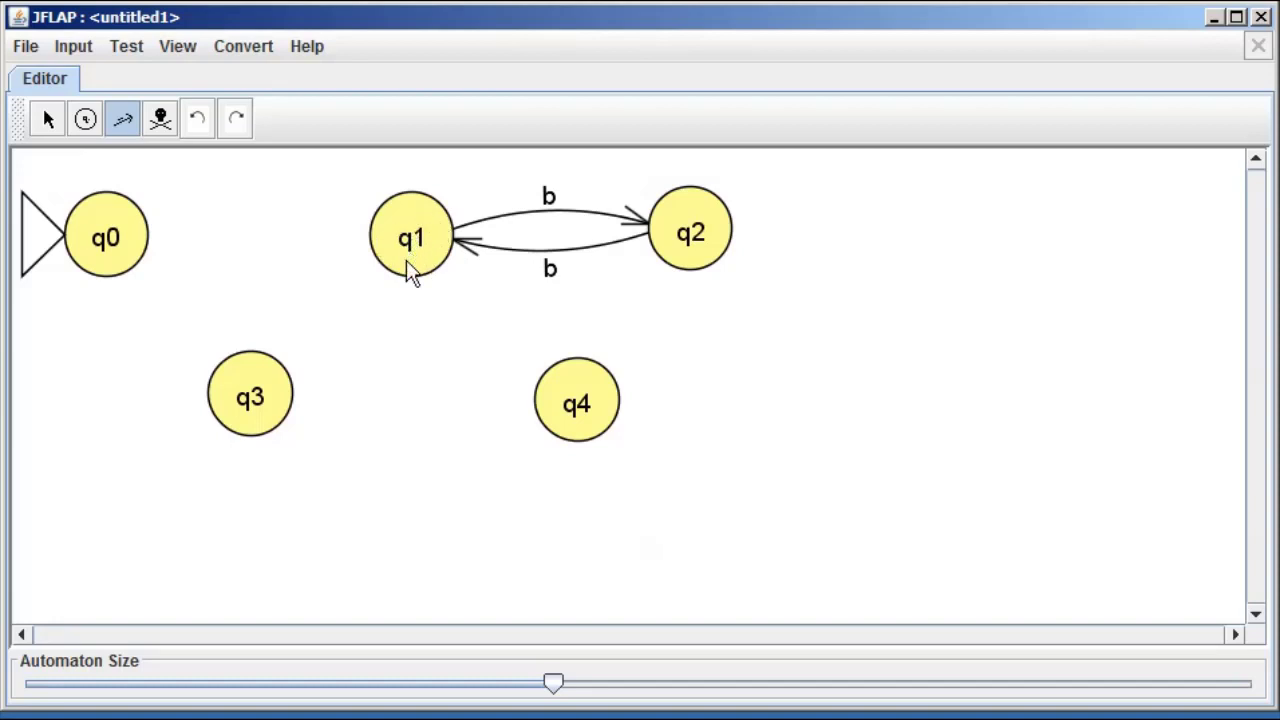
# Mark state q1 as a final state
pyautogui.click(47, 120)
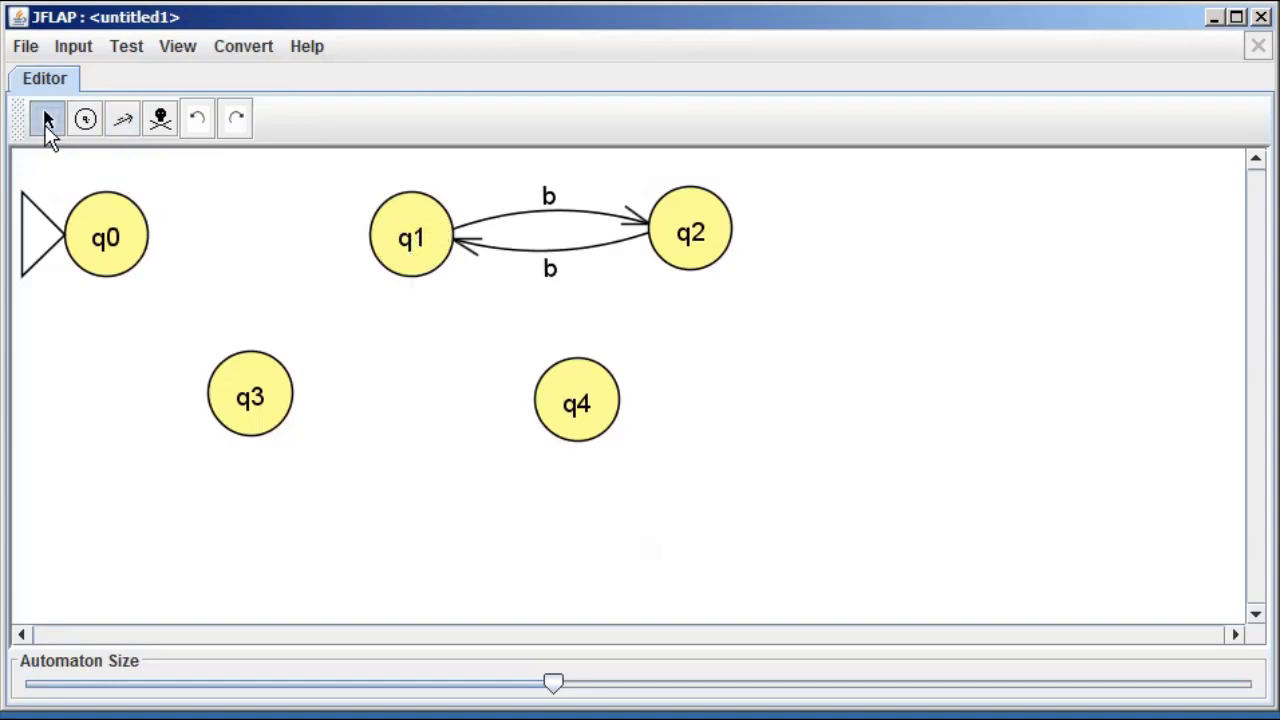
pyautogui.rightClick(414, 258)
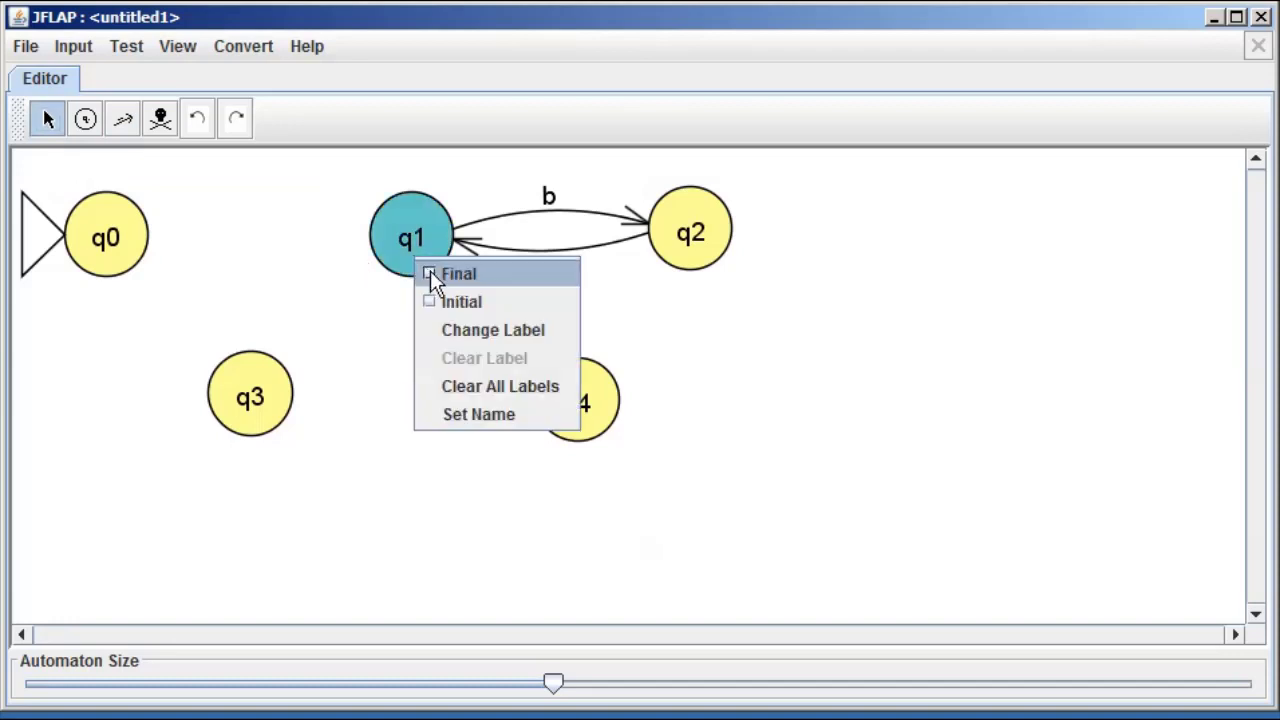
pyautogui.click(431, 273)
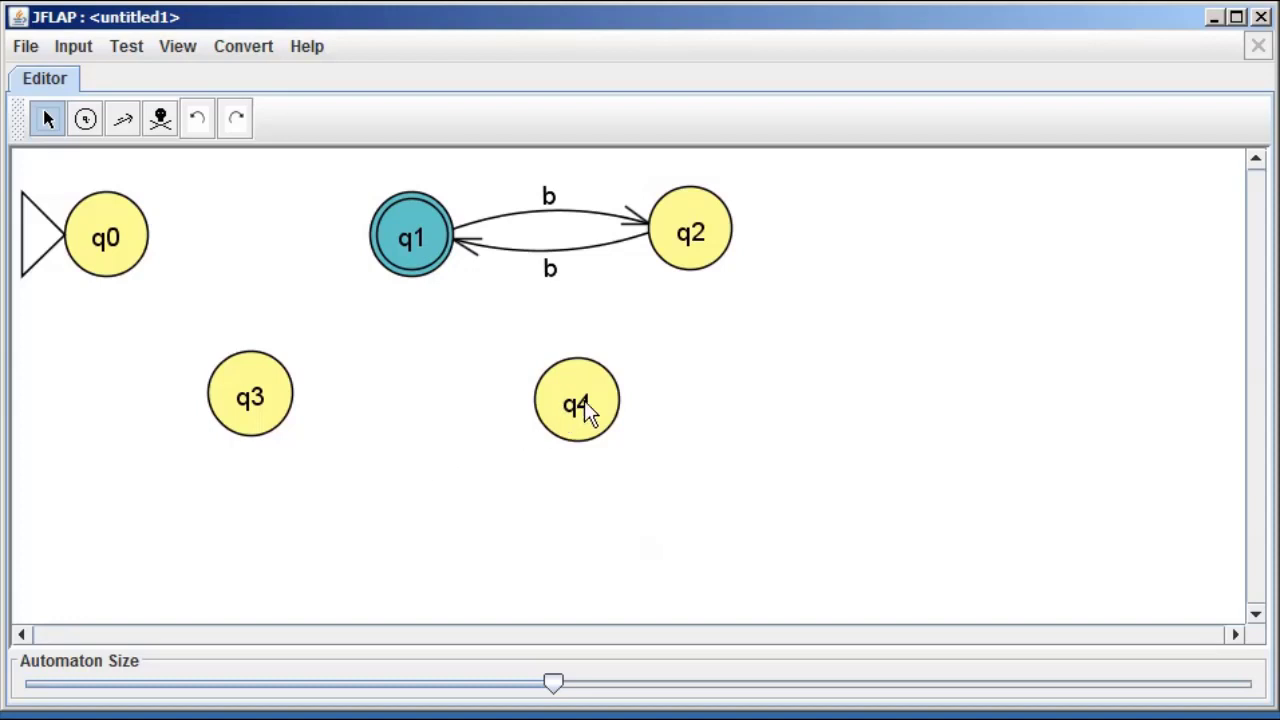
# Swap the positions of states q3 and q4 in the lower row
pyautogui.moveTo(589, 414); pyautogui.dragTo(233, 502)
pyautogui.moveTo(251, 402); pyautogui.dragTo(470, 419)
pyautogui.moveTo(227, 494); pyautogui.dragTo(257, 406)
pyautogui.moveTo(466, 422); pyautogui.dragTo(541, 423)
pyautogui.moveTo(268, 420); pyautogui.dragTo(294, 435)
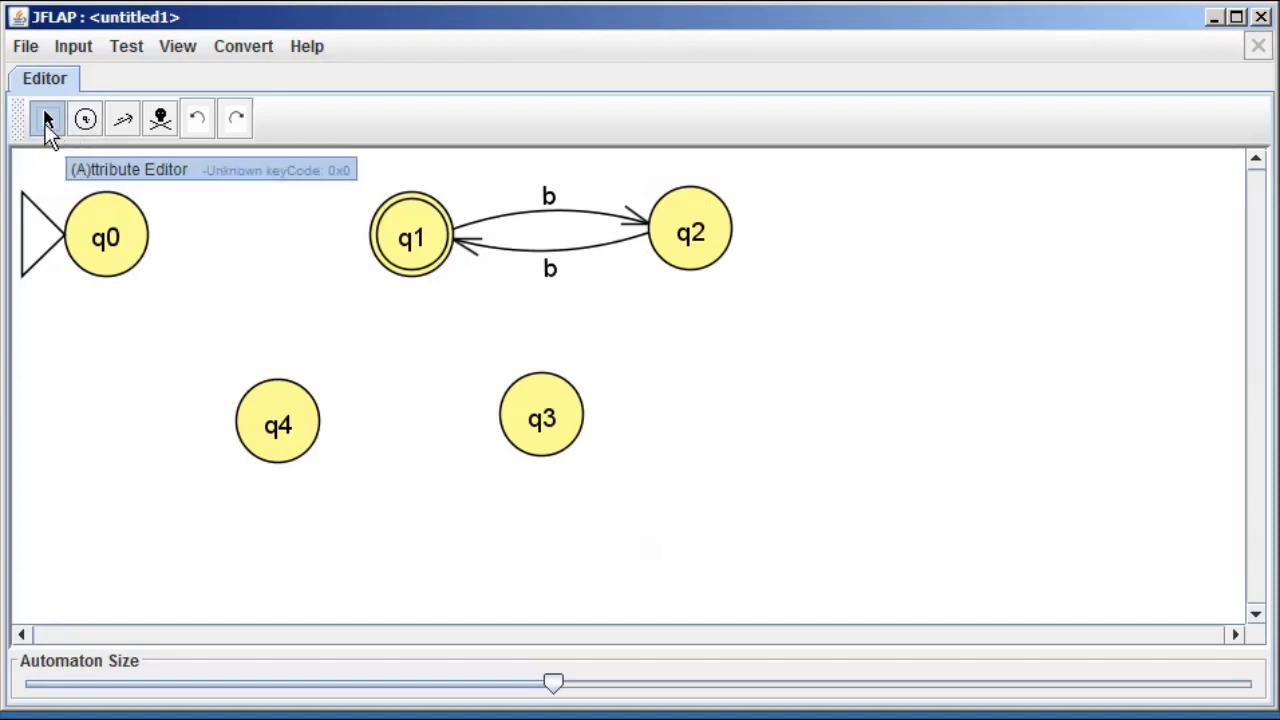
# Rearrange q0, q1 and q2 into a slightly lower row, ordered from q0 to q2
pyautogui.moveTo(119, 242); pyautogui.dragTo(210, 272)
pyautogui.moveTo(403, 254); pyautogui.dragTo(408, 296)
pyautogui.moveTo(708, 252); pyautogui.dragTo(99, 259)
pyautogui.moveTo(890, 358); pyautogui.dragTo(800, 300)
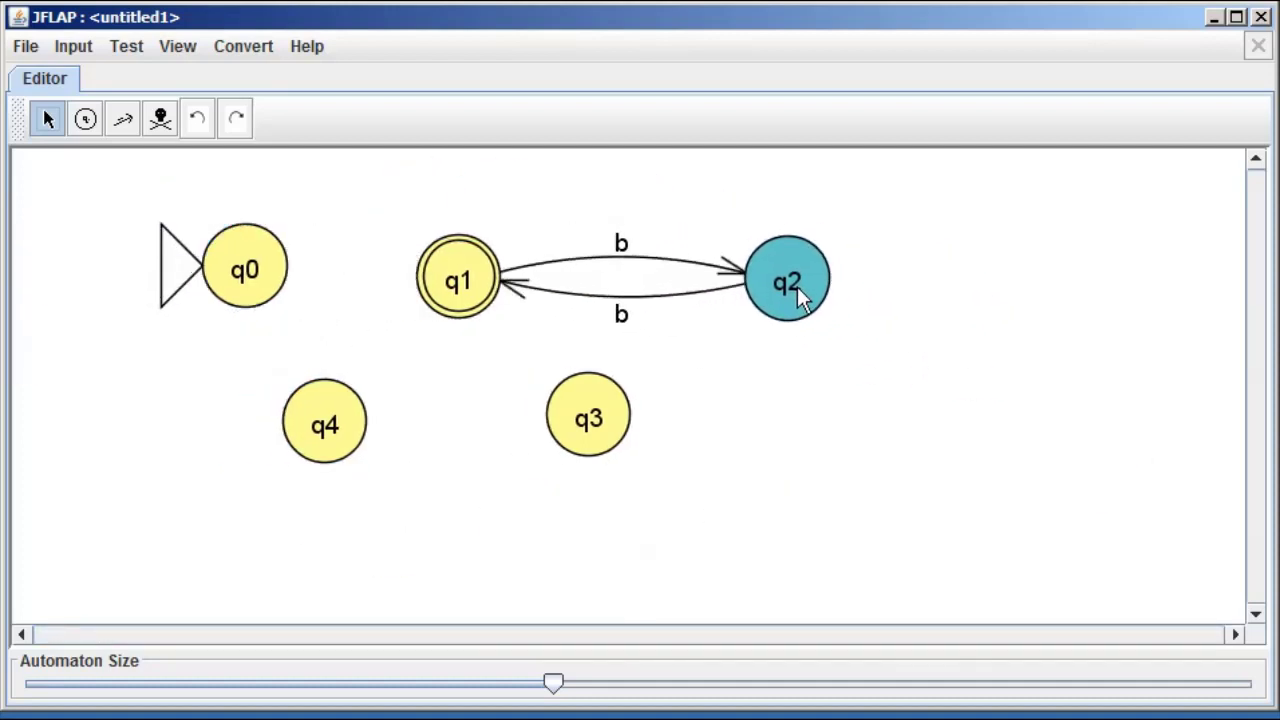
pyautogui.click(770, 518)
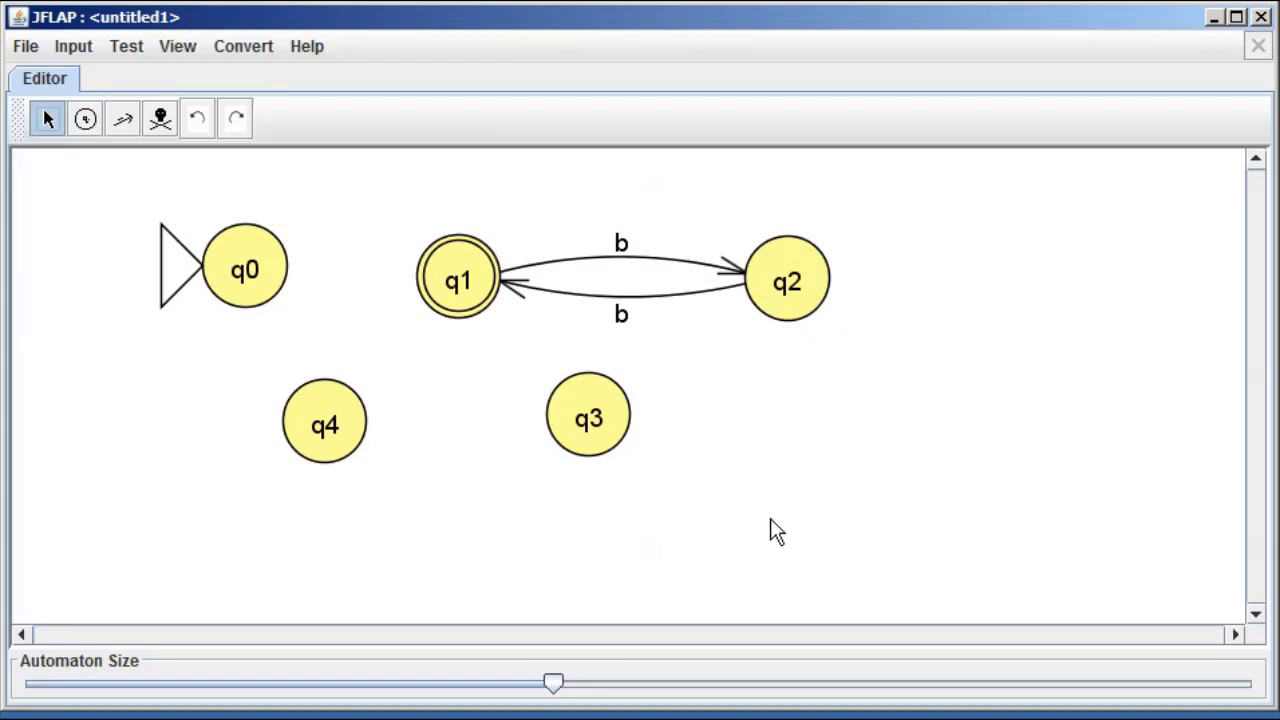
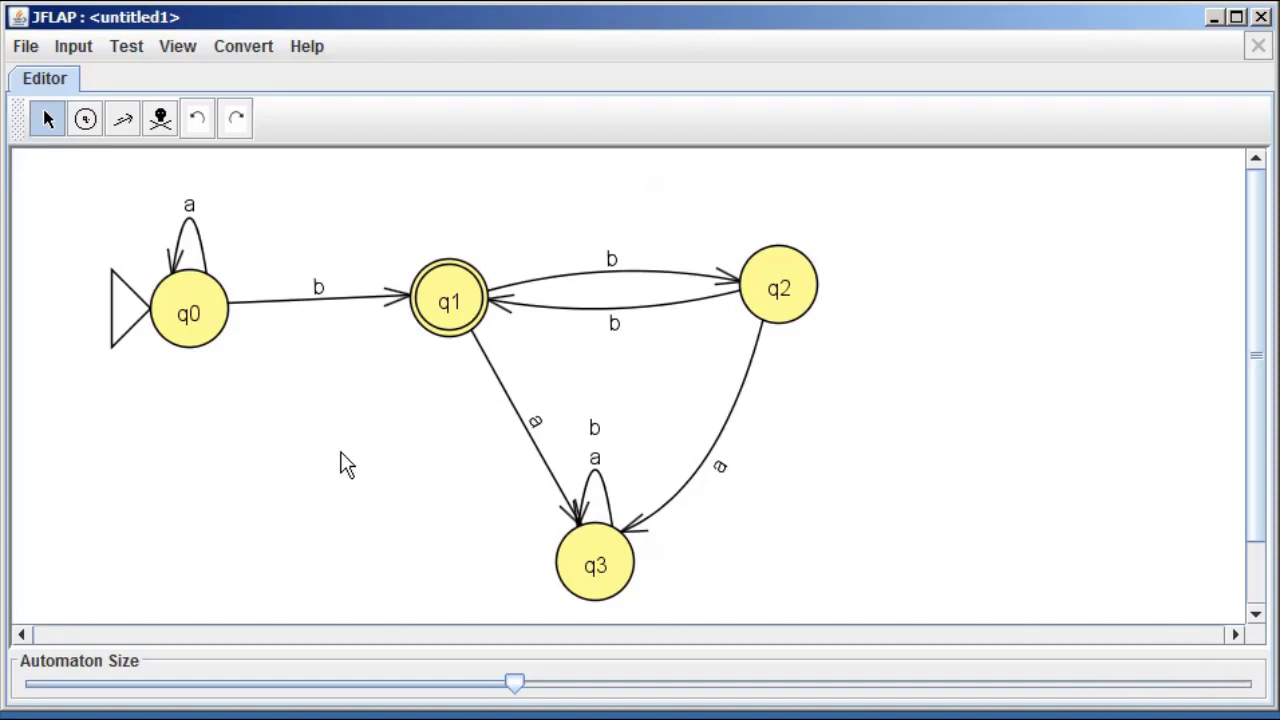
# Rename state q3 as trash
pyautogui.moveTo(516, 684); pyautogui.dragTo(462, 684)
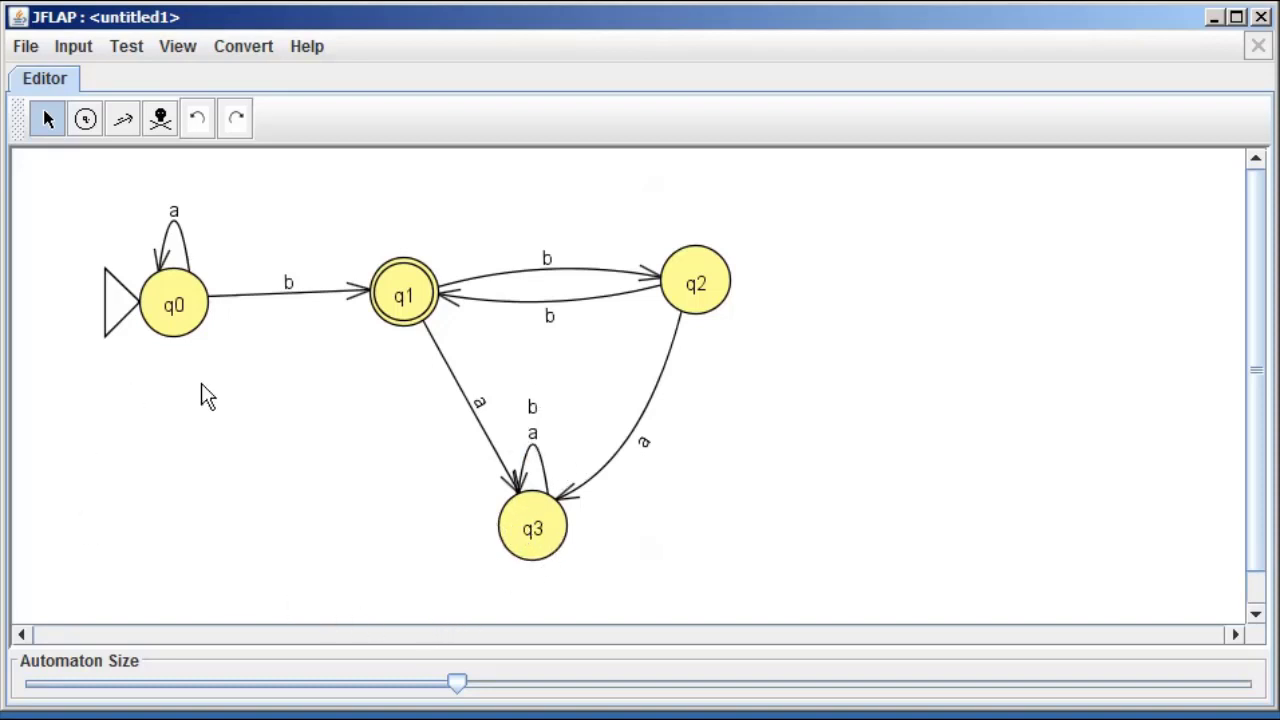
pyautogui.rightClick(545, 530)
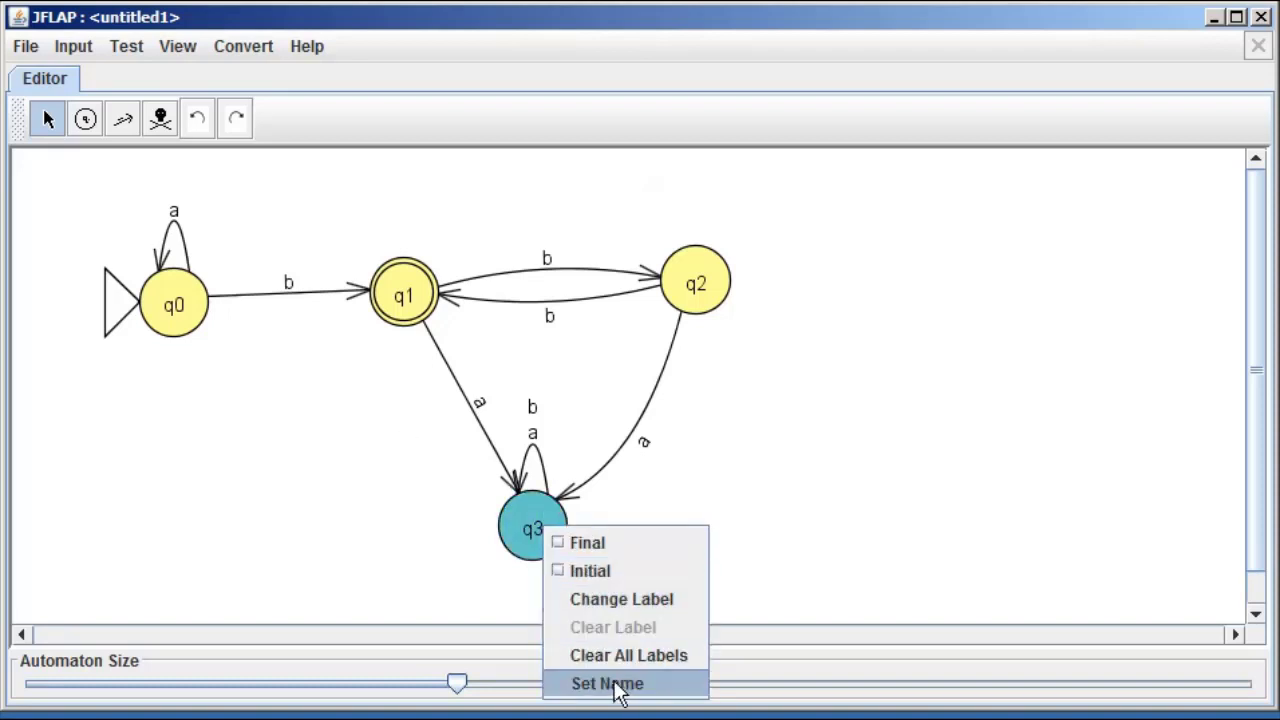
pyautogui.click(688, 693)
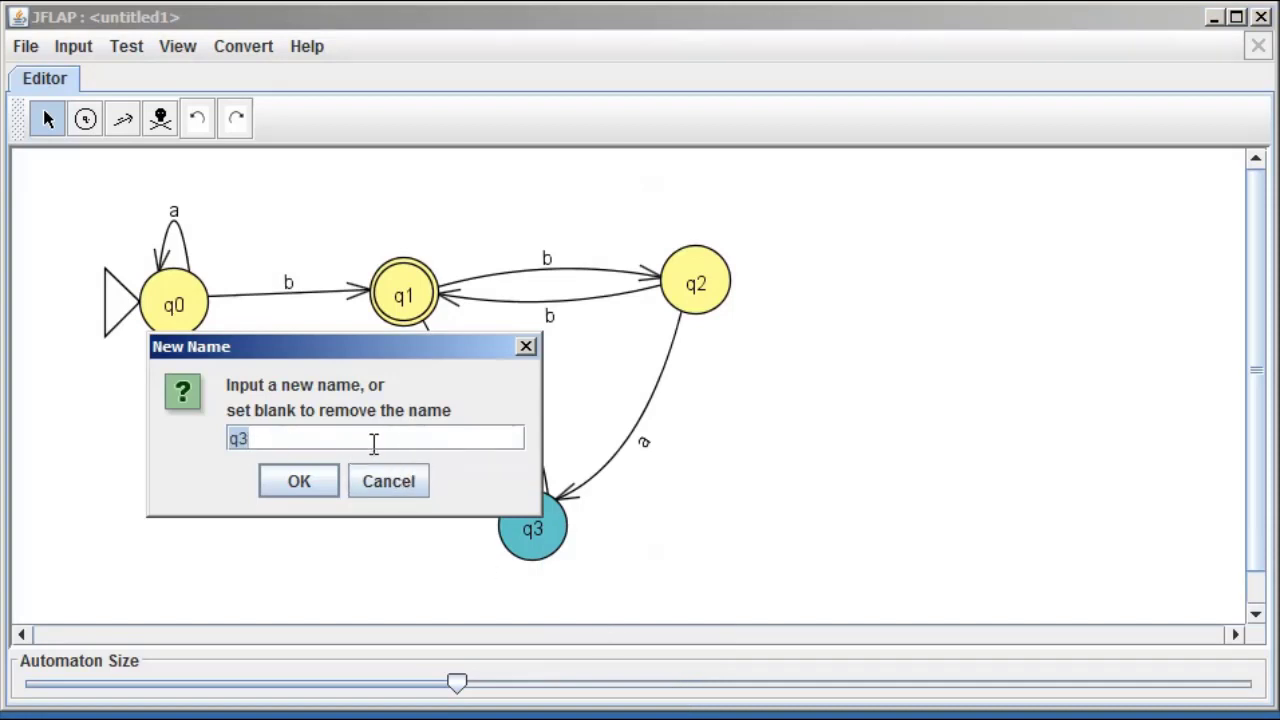
pyautogui.write('trash')
pyautogui.press('Return')
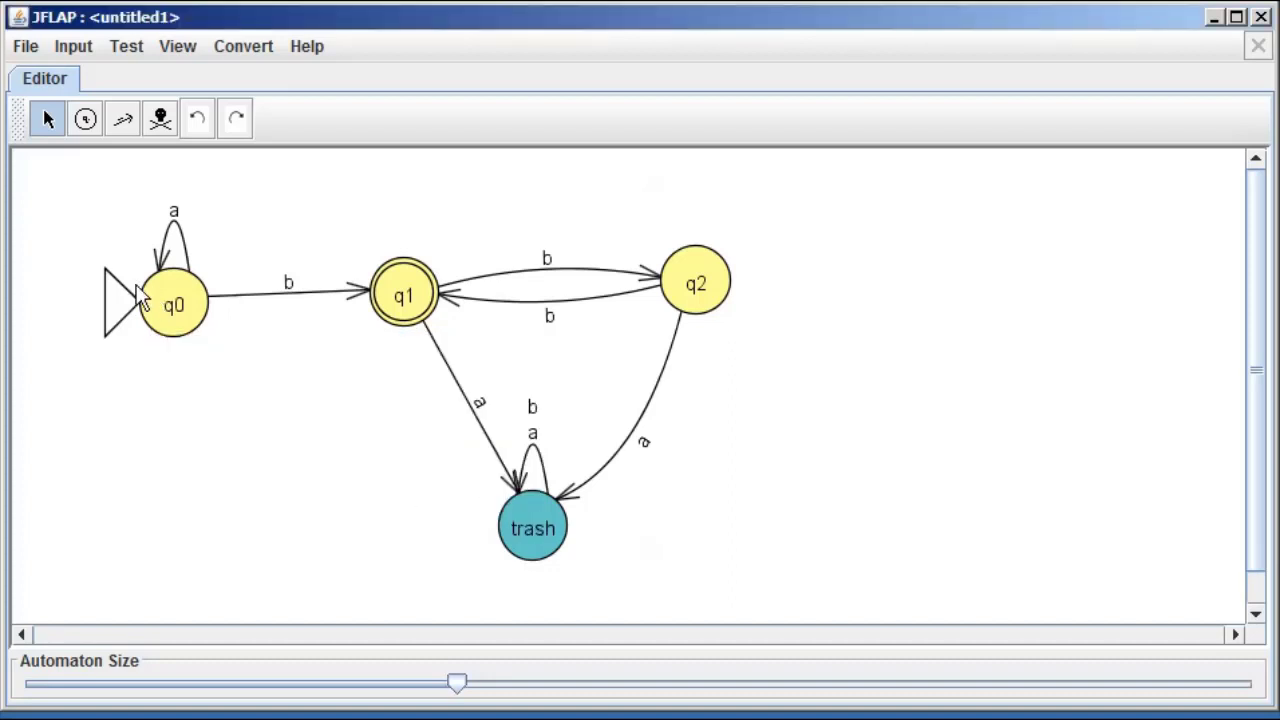
# Restore the name q3 on the trash state and deselect it
pyautogui.rightClick(549, 535)
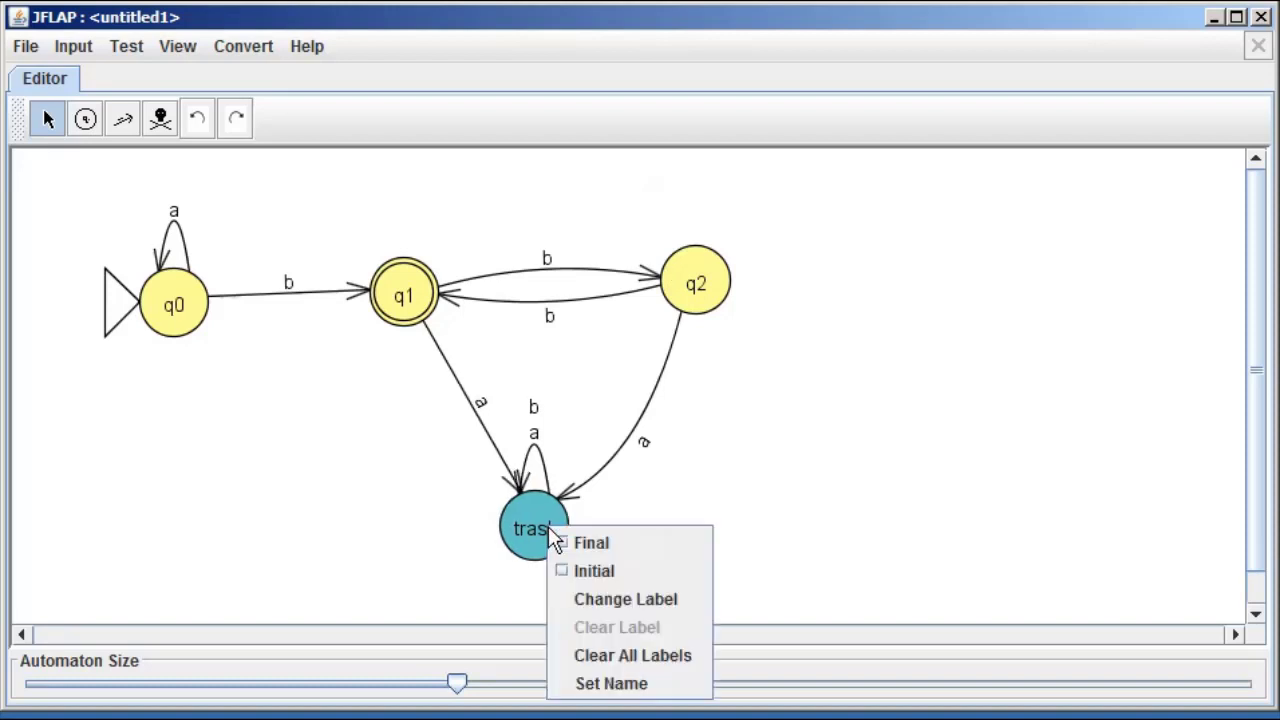
pyautogui.click(642, 687)
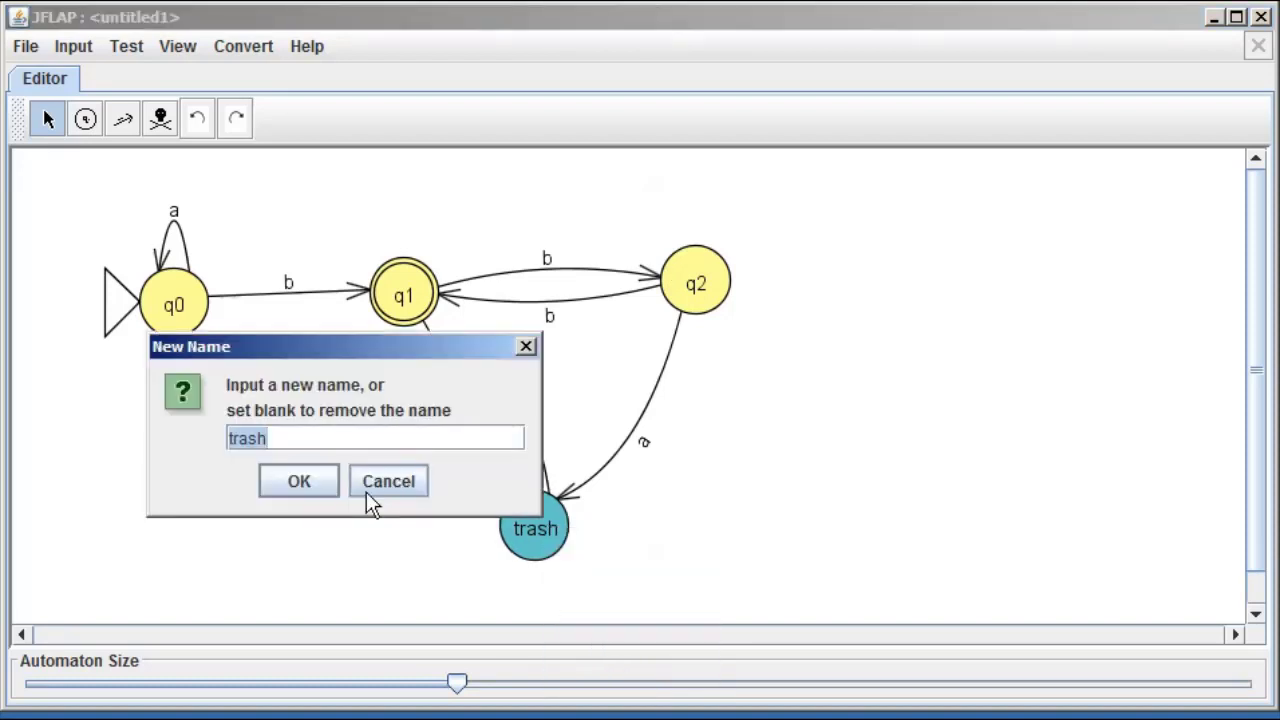
pyautogui.write('q3')
pyautogui.press('Return')
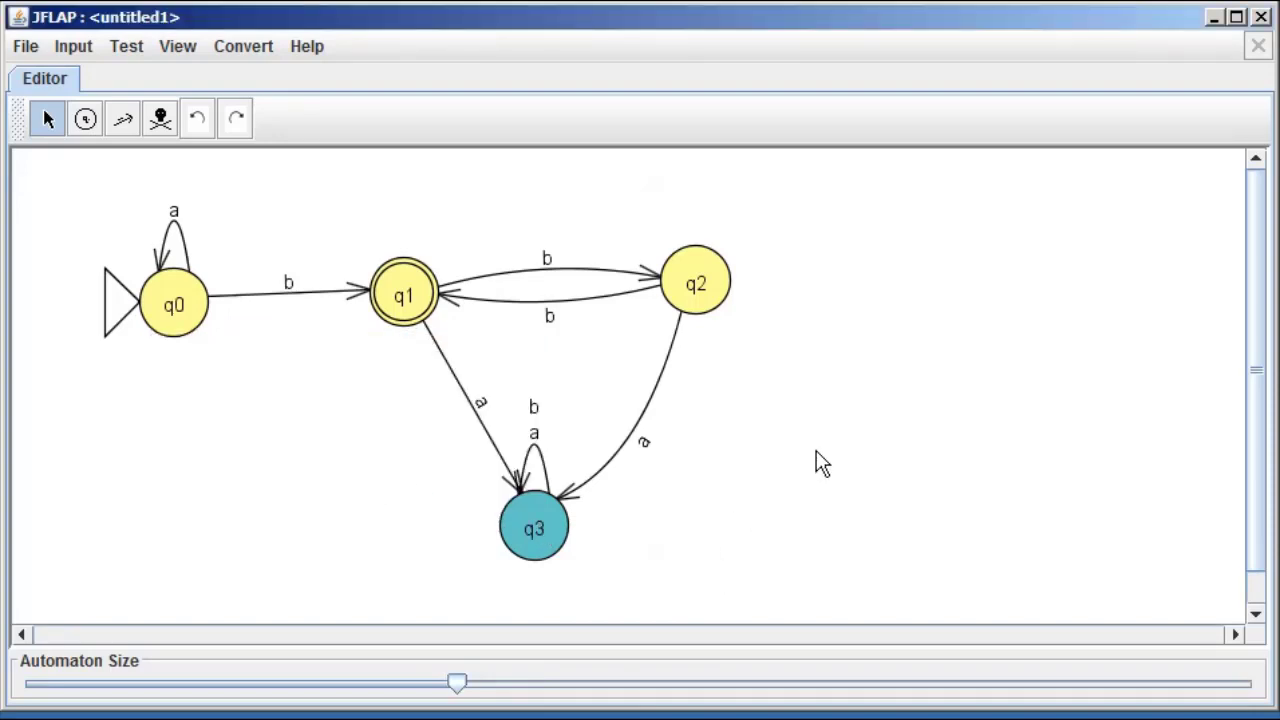
pyautogui.click(952, 448)
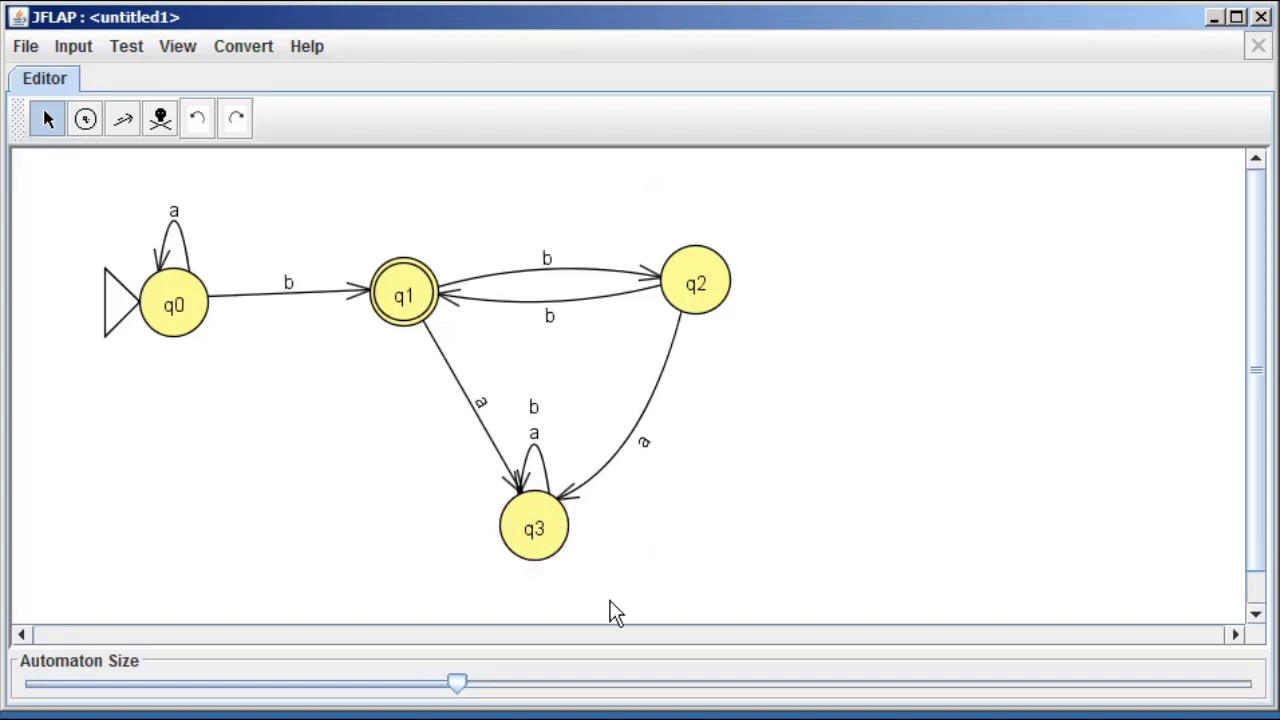
# Label state q3 as "trash (or trap) state"
pyautogui.rightClick(543, 550)
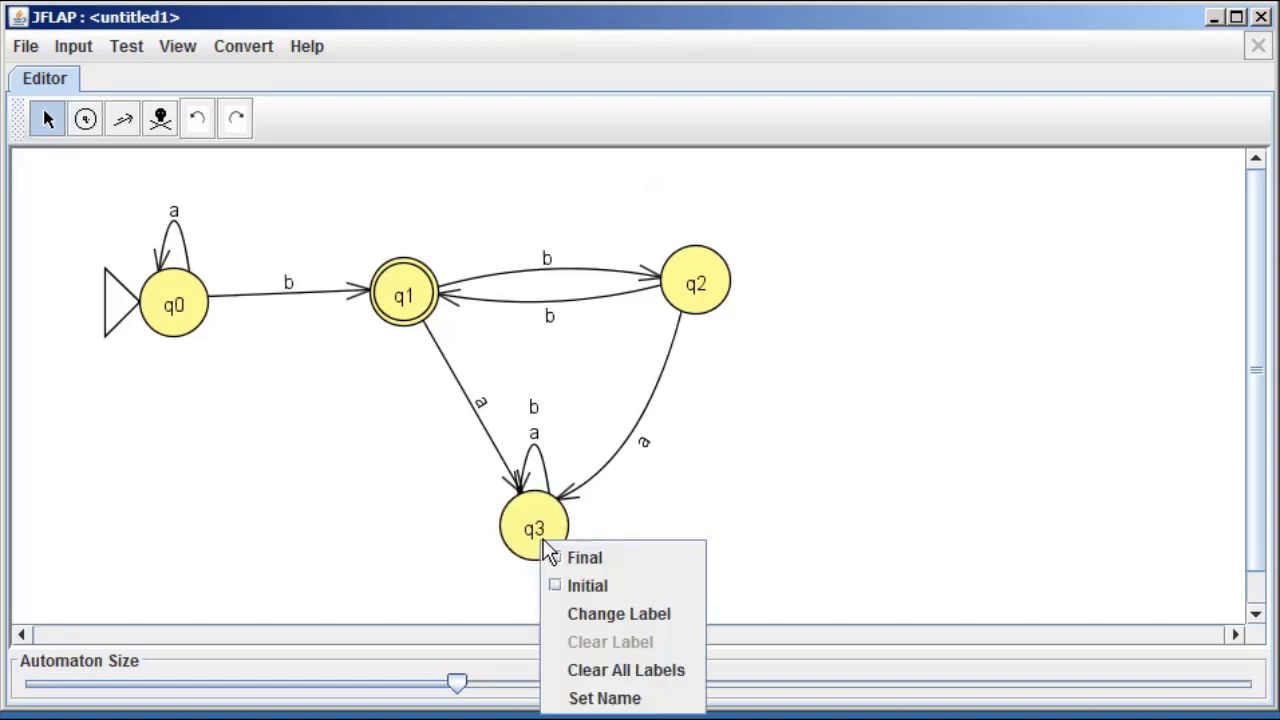
pyautogui.click(619, 620)
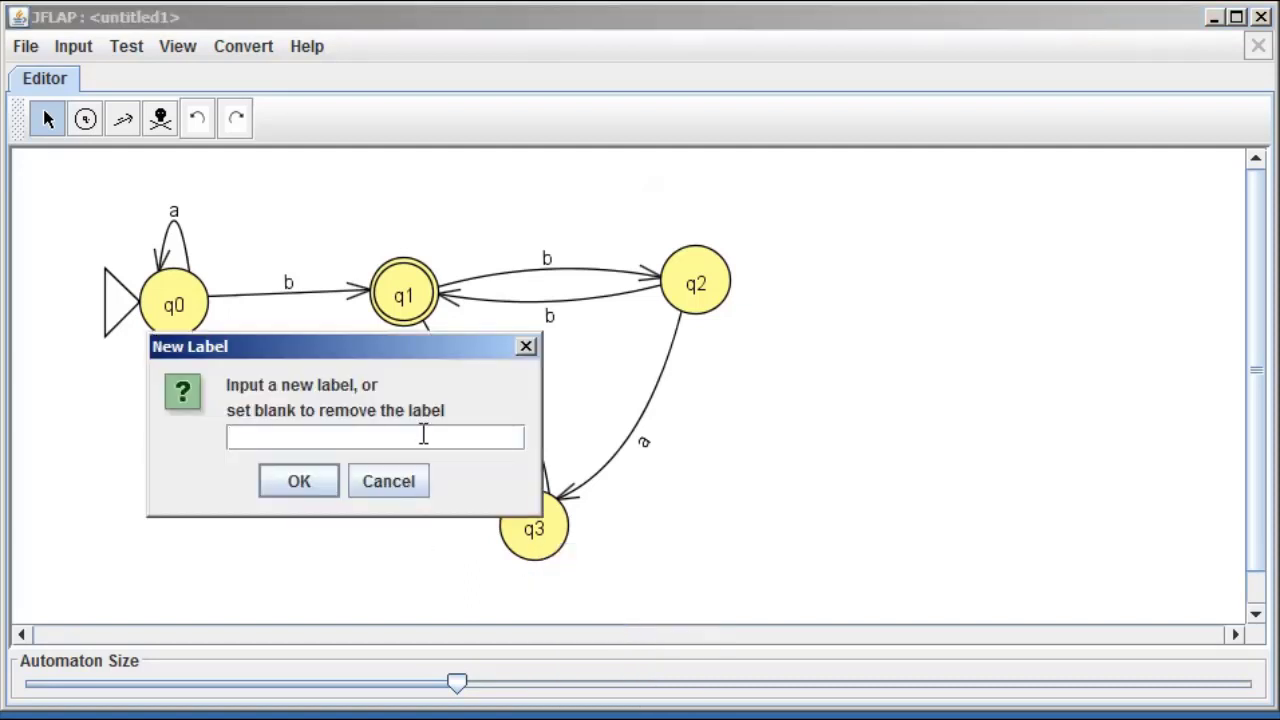
pyautogui.write('trash (or trap) s')
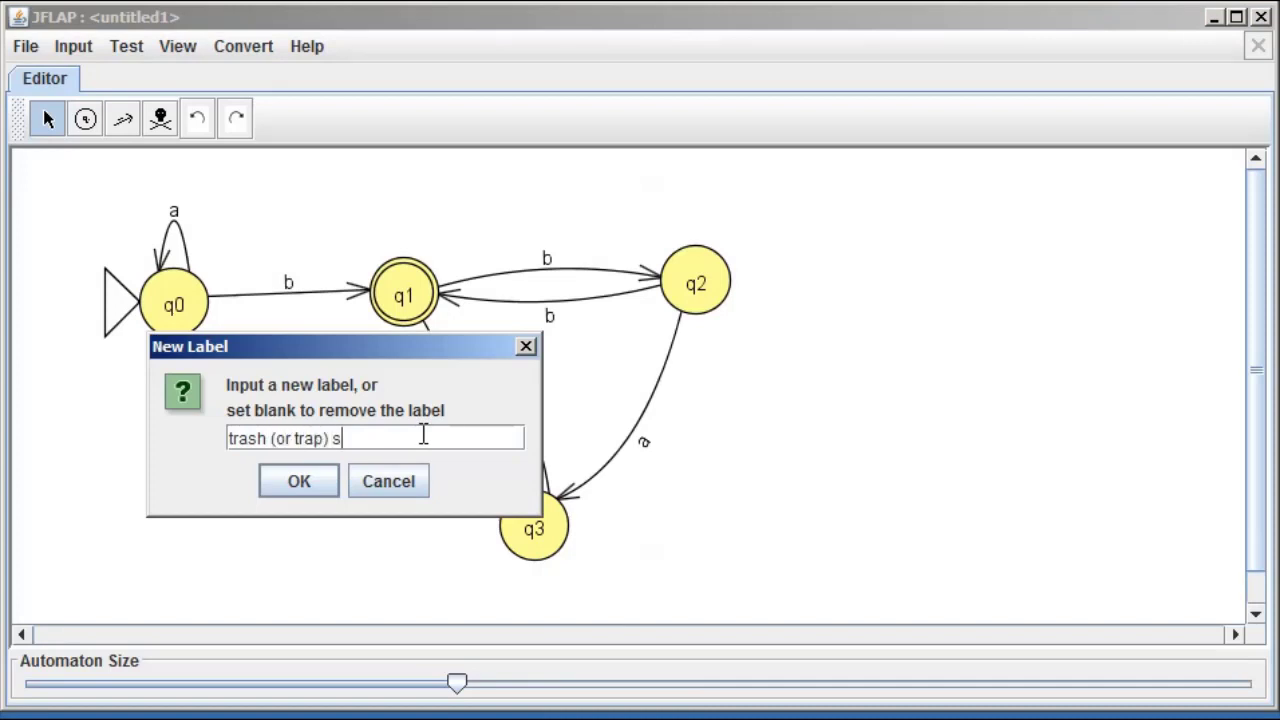
pyautogui.write('tate')
pyautogui.press('Return')
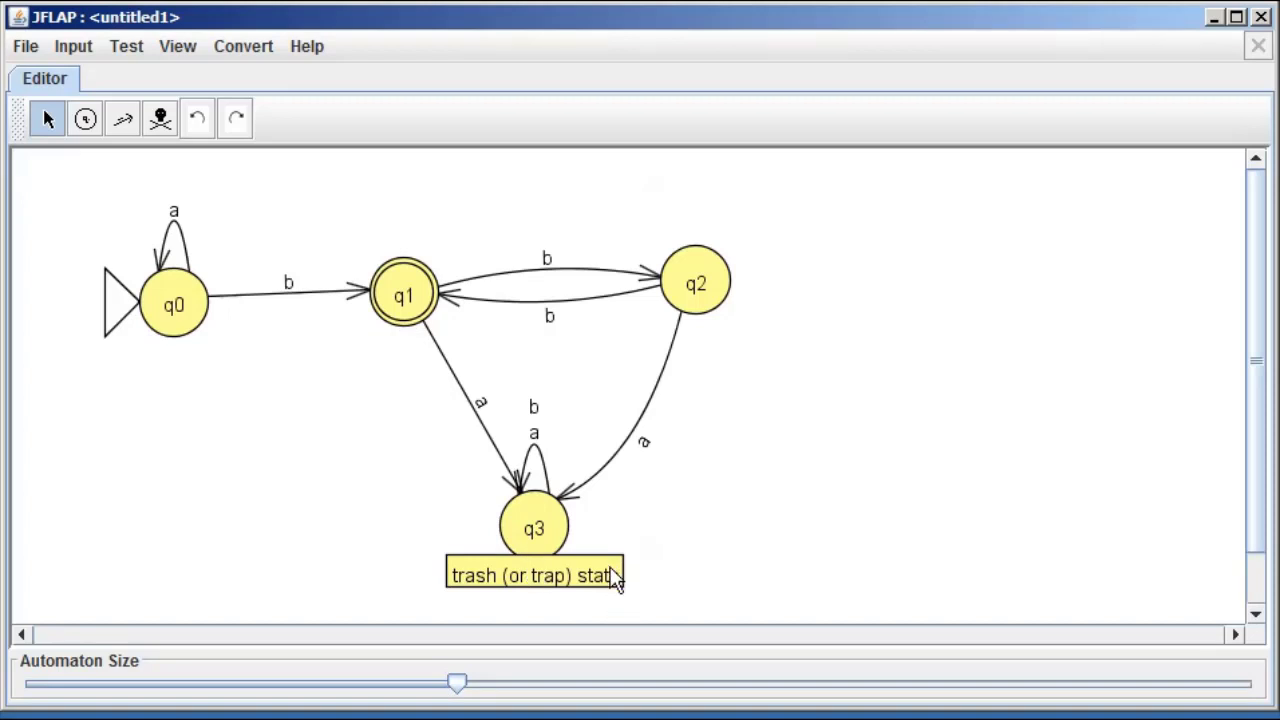
# Hide the state labels on the canvas and display them again
pyautogui.rightClick(940, 356)
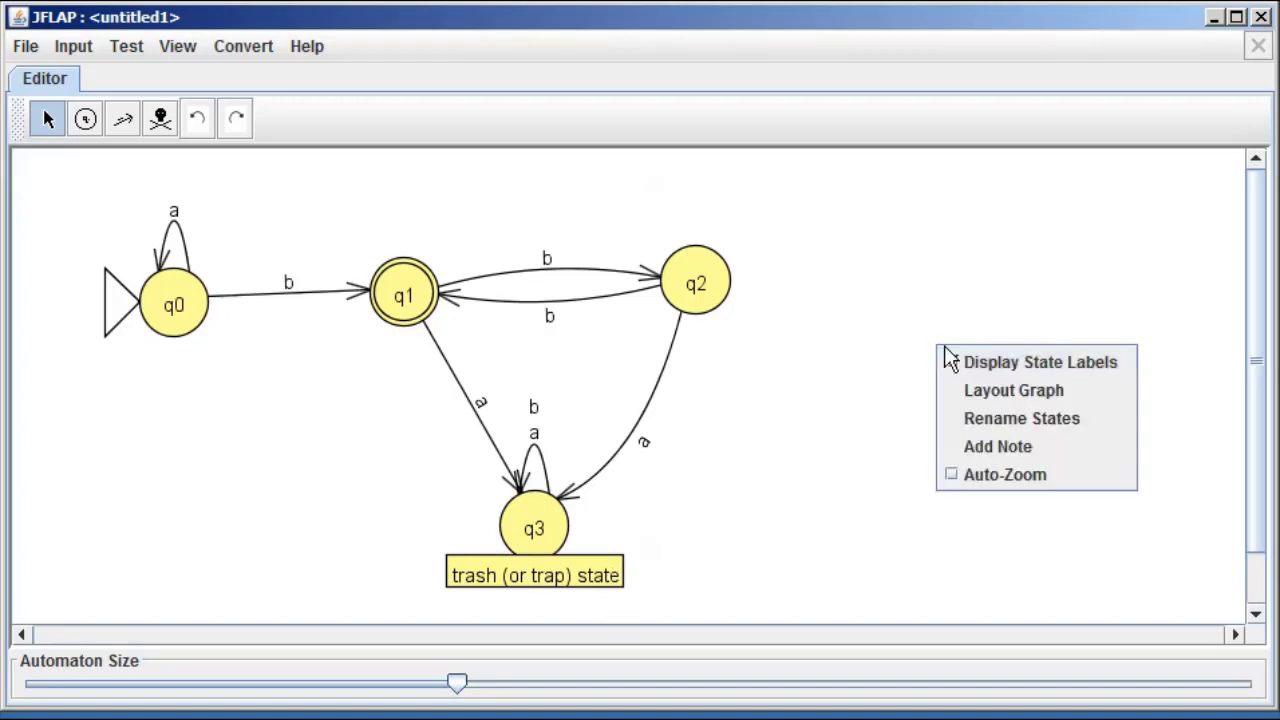
pyautogui.click(844, 404)
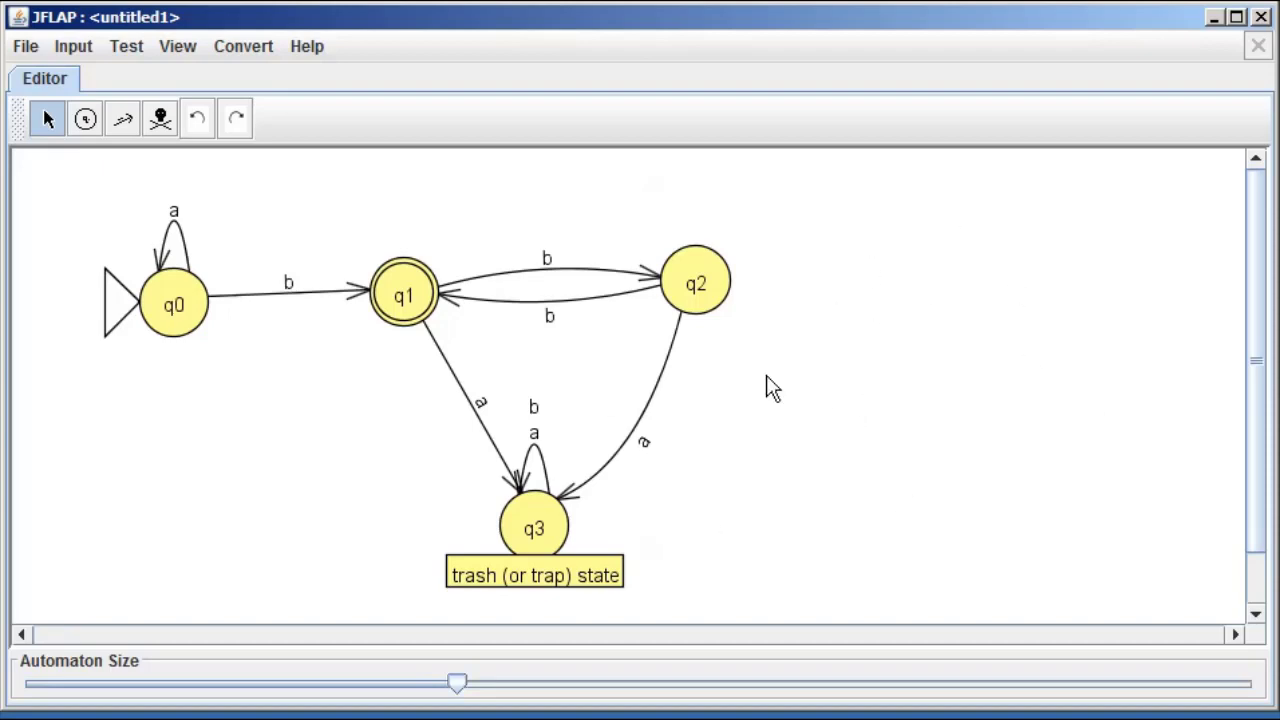
pyautogui.rightClick(973, 295)
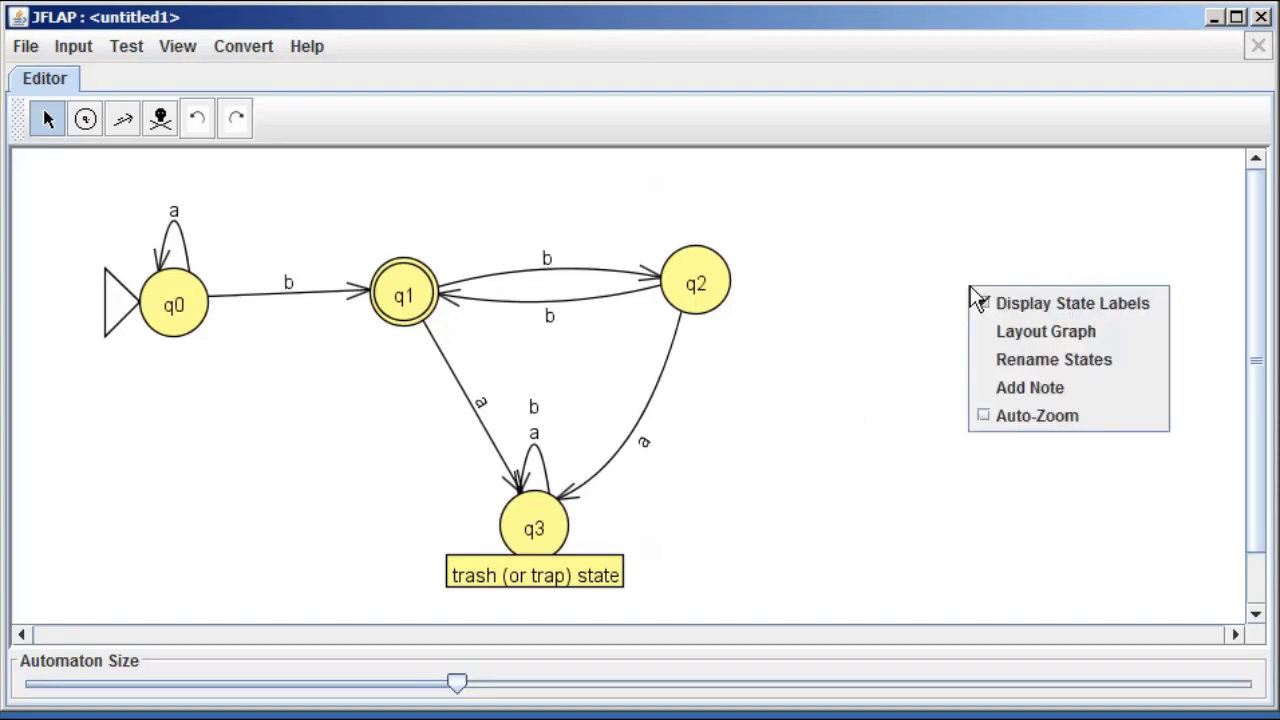
pyautogui.click(1133, 302)
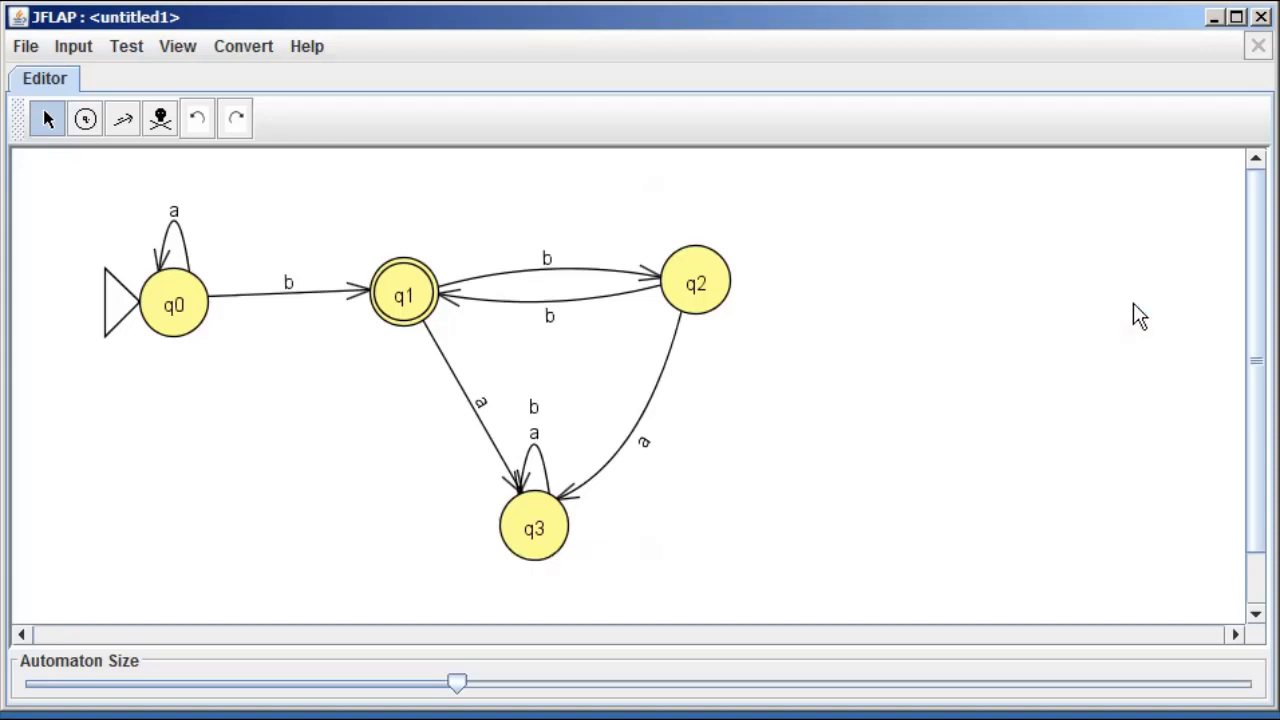
pyautogui.rightClick(1000, 285)
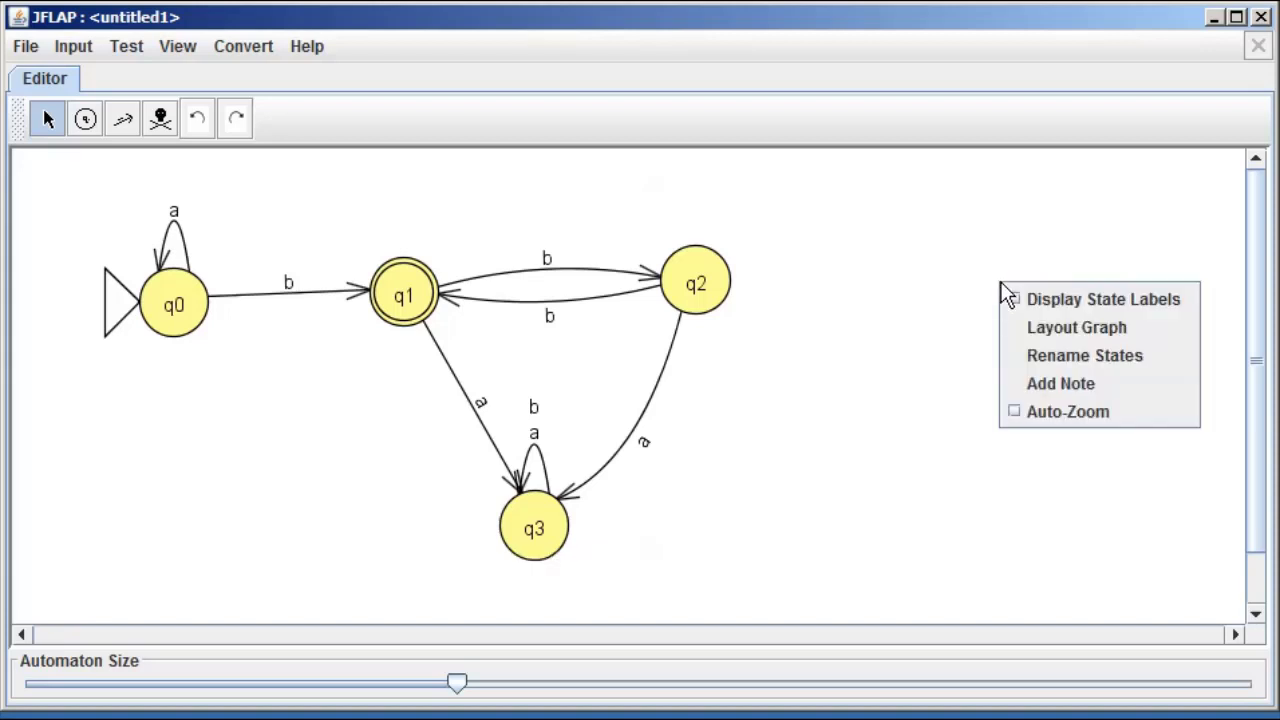
pyautogui.click(1149, 302)
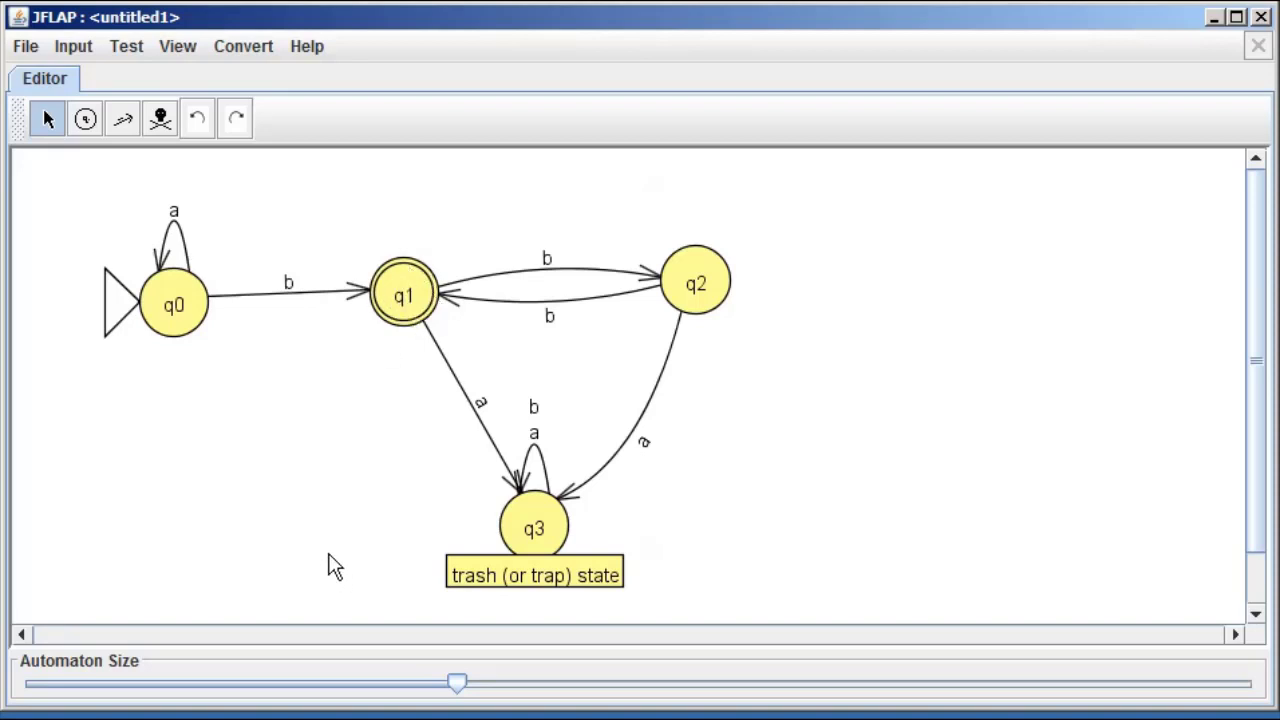
# Label the final state q1 as "odd number of b's"
pyautogui.rightClick(390, 302)
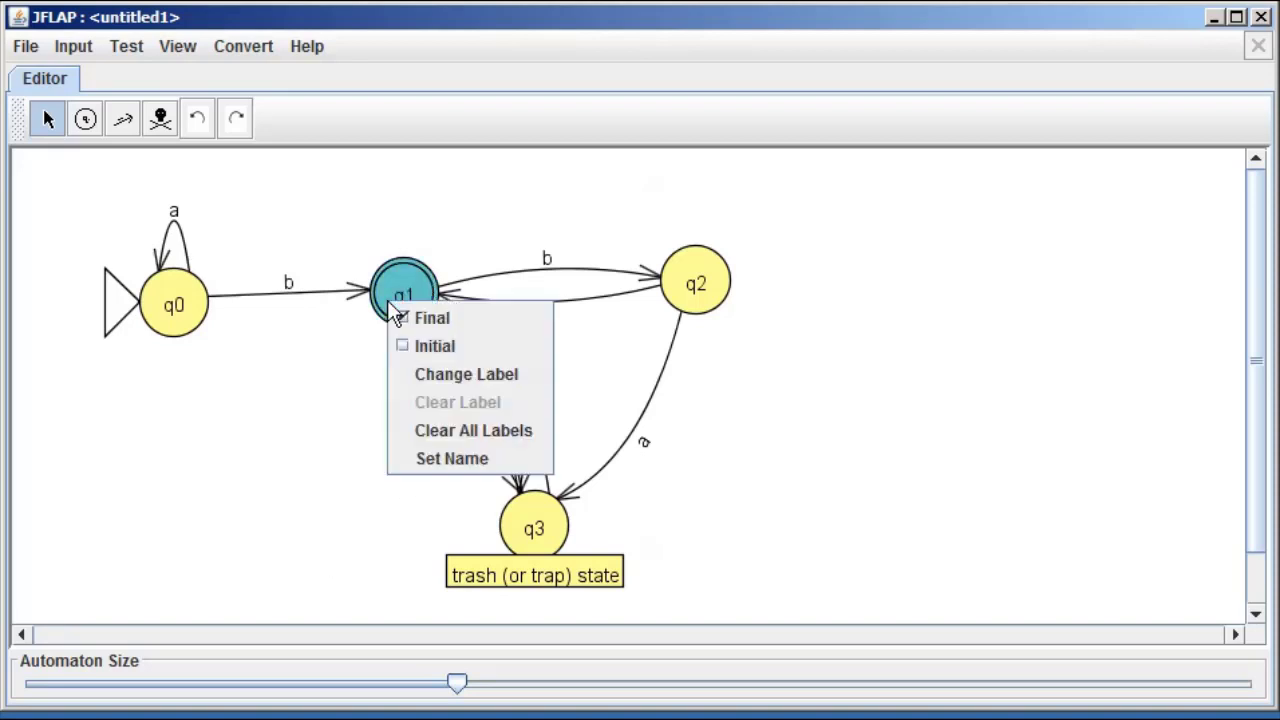
pyautogui.click(469, 376)
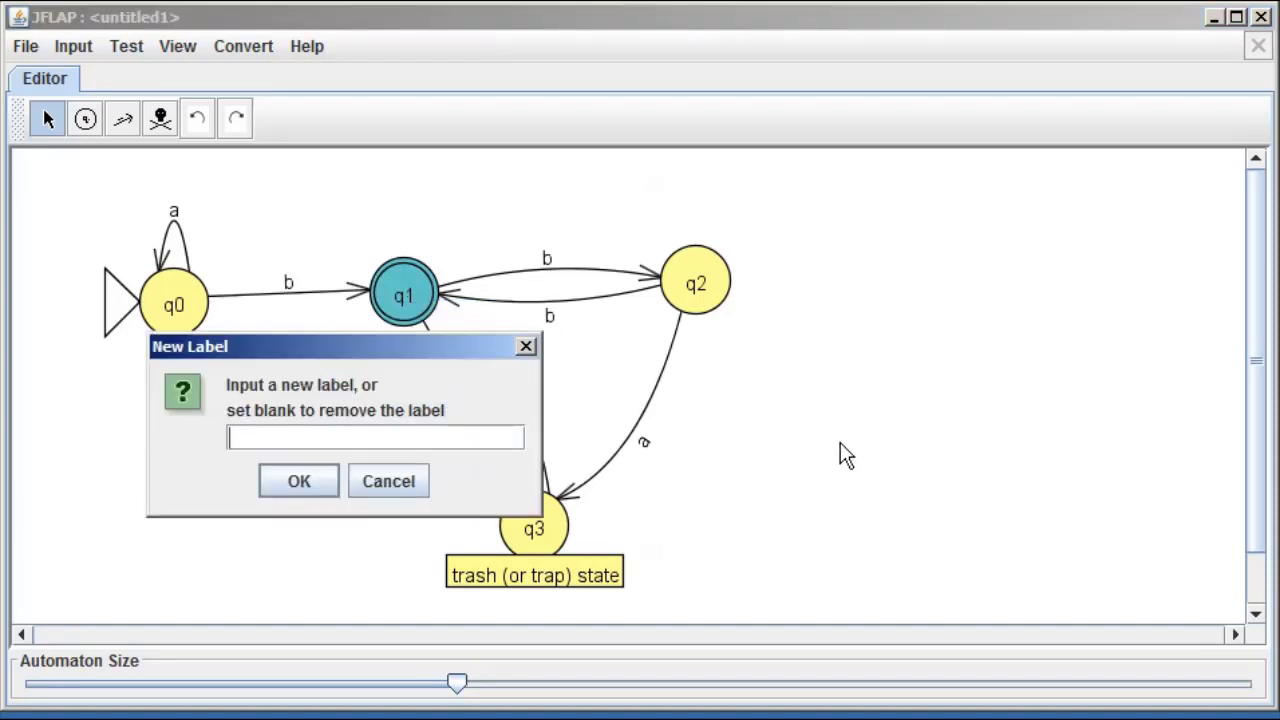
pyautogui.write("odd number of b's")
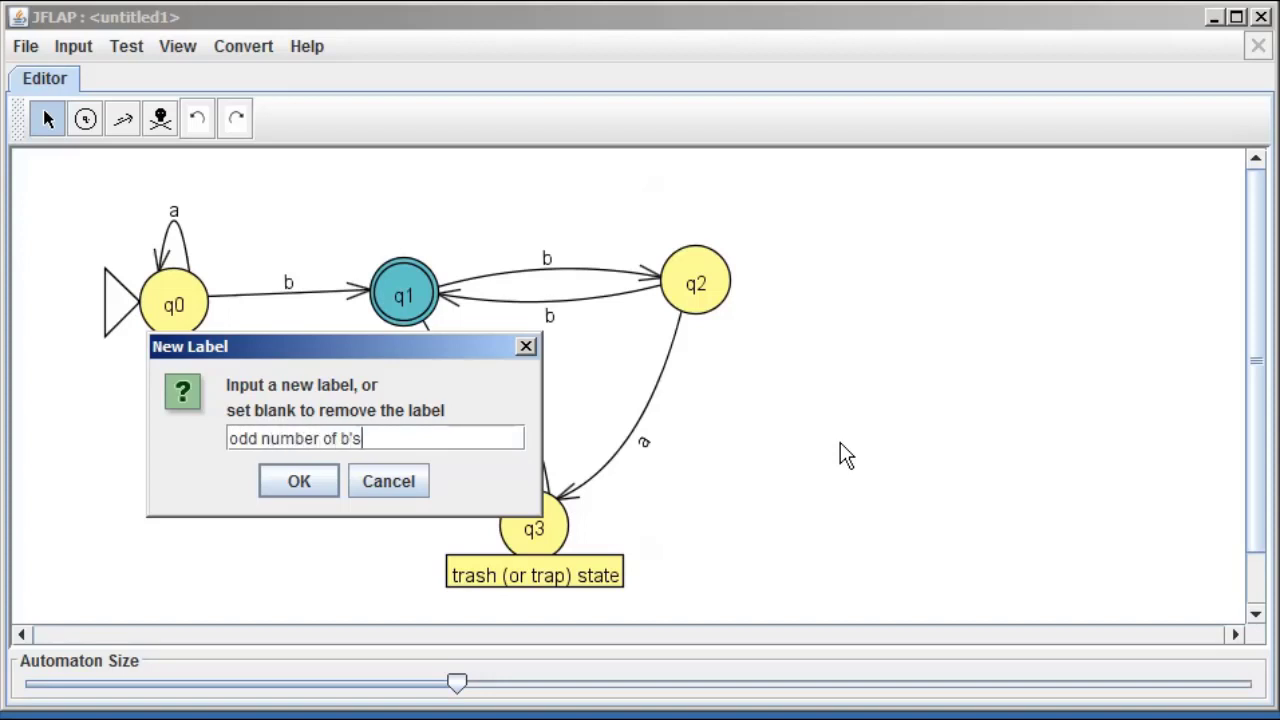
pyautogui.press('Return')
# Label state q2 as "even number of b's"
pyautogui.rightClick(706, 285)
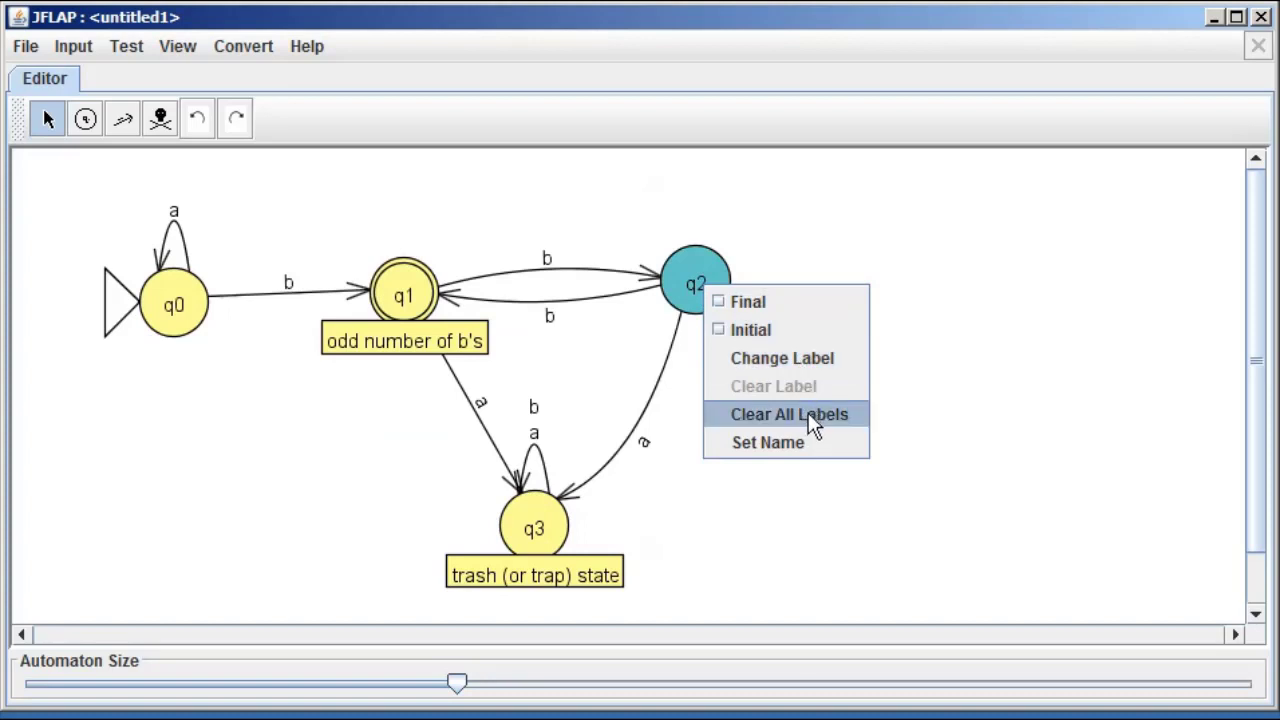
pyautogui.click(800, 357)
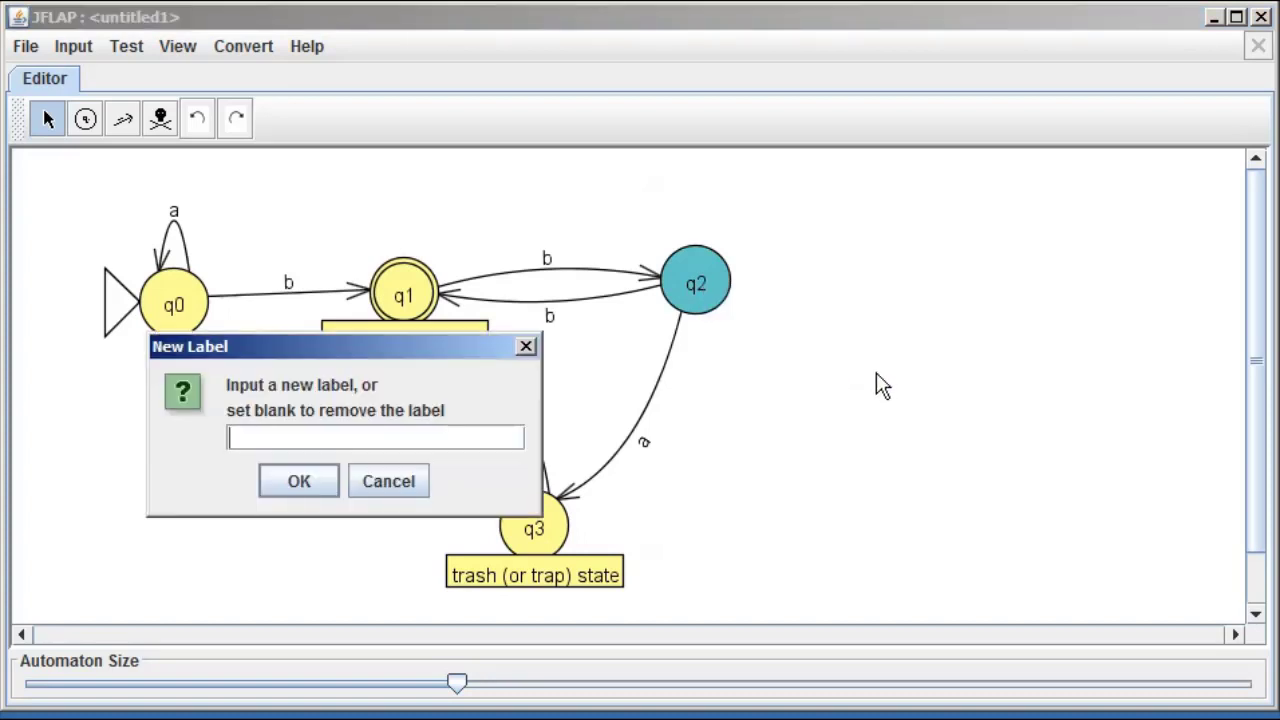
pyautogui.write('even number of')
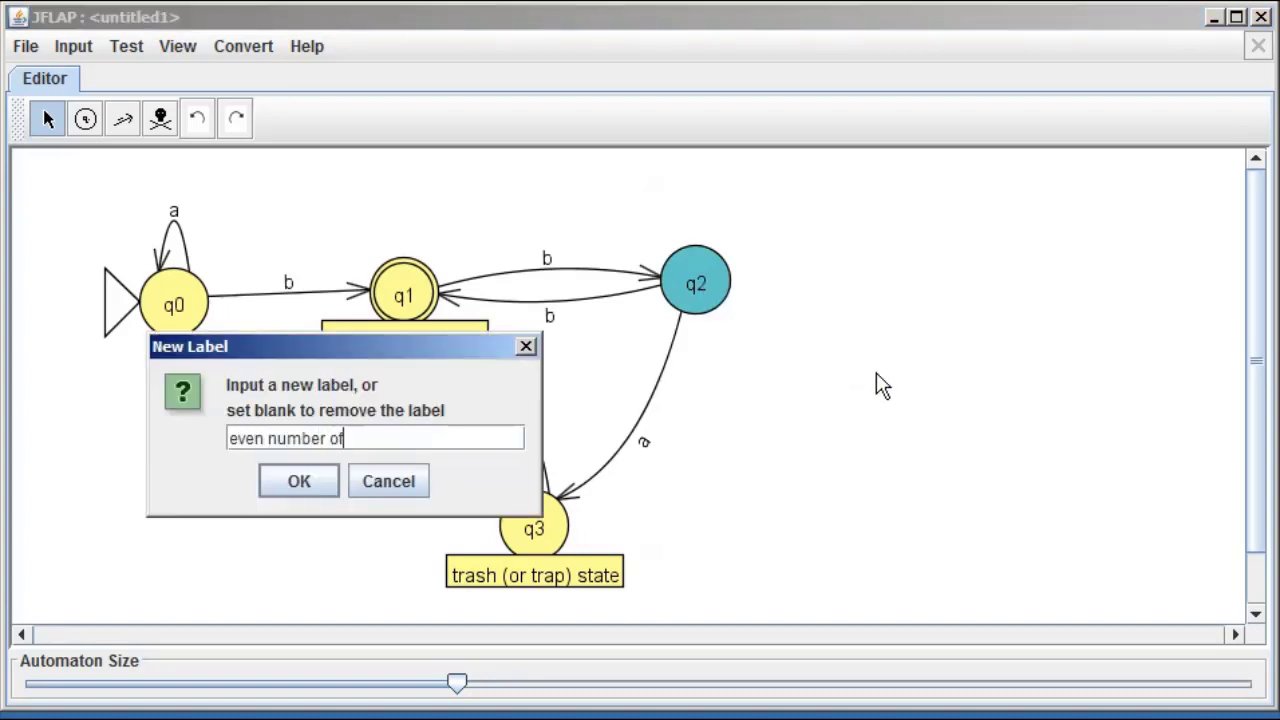
pyautogui.write(" b's")
pyautogui.press('Return')
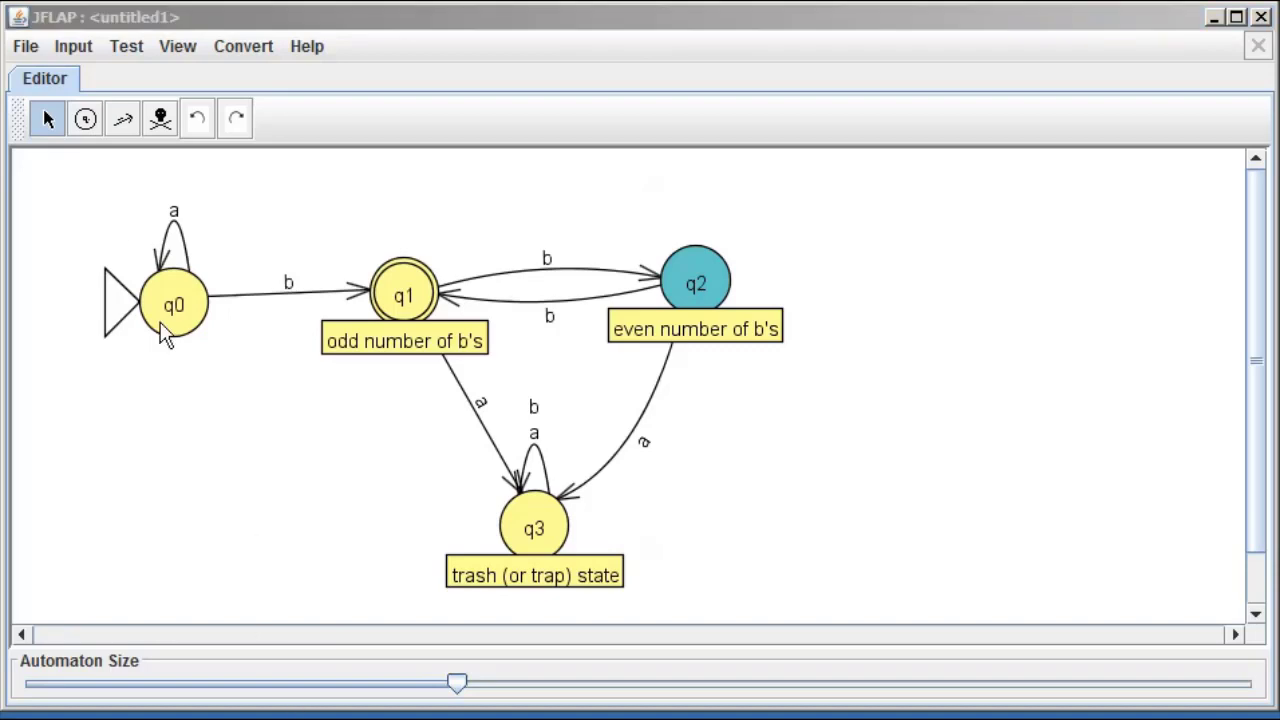
# Save the automaton as demo_video_diagram in the "my jflap diagrams" folder, keeping the JFLAP 4 file type
pyautogui.click(25, 48)
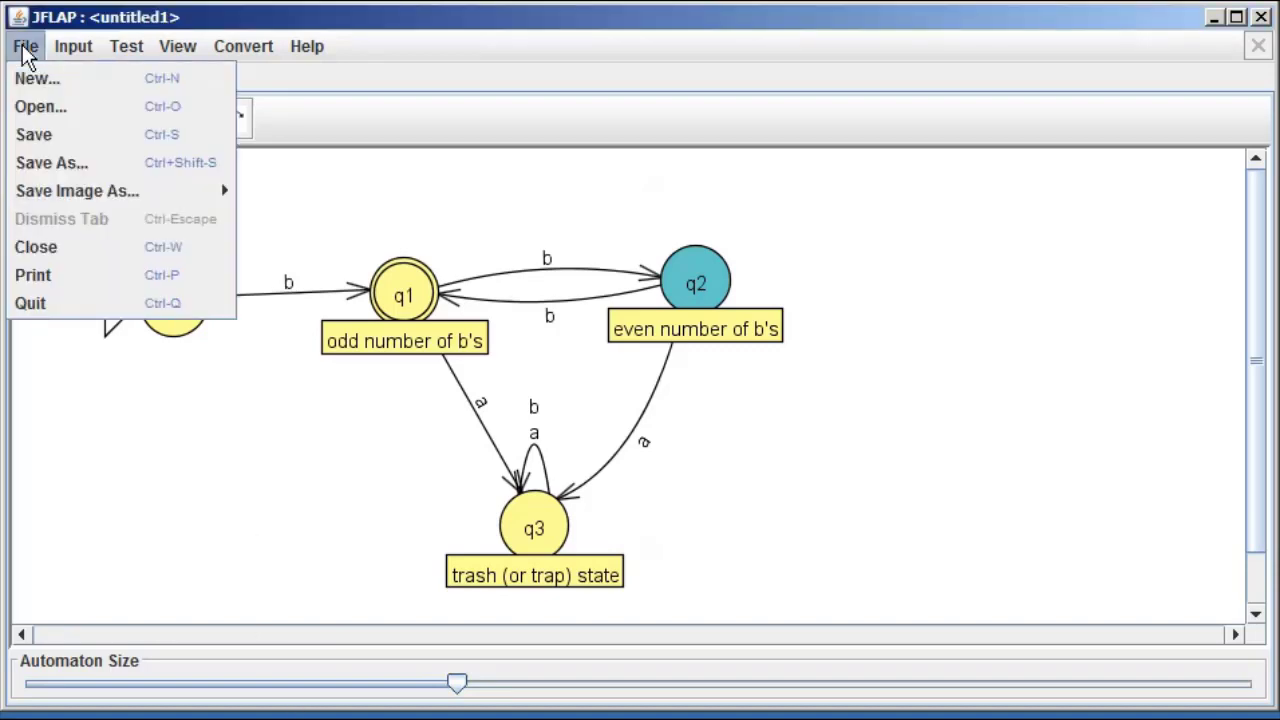
pyautogui.click(51, 138)
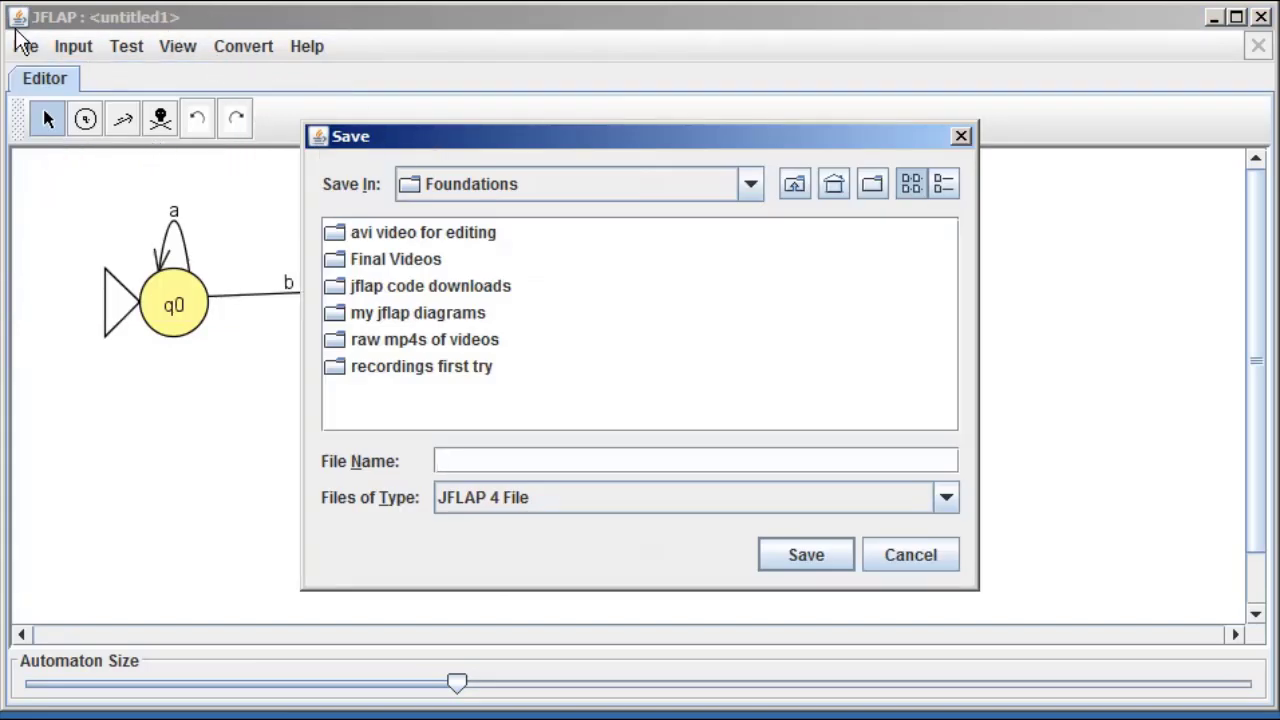
pyautogui.click(460, 316)
pyautogui.doubleClick(458, 314)
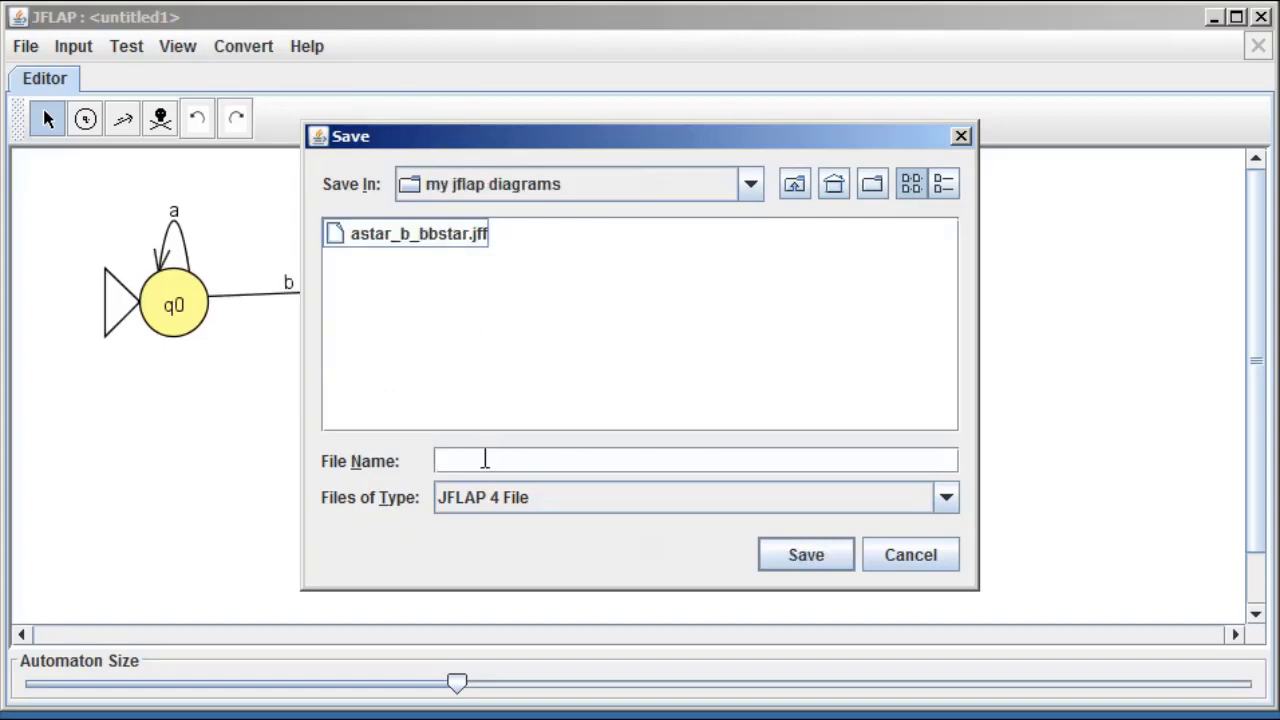
pyautogui.moveTo(599, 141); pyautogui.dragTo(966, 161)
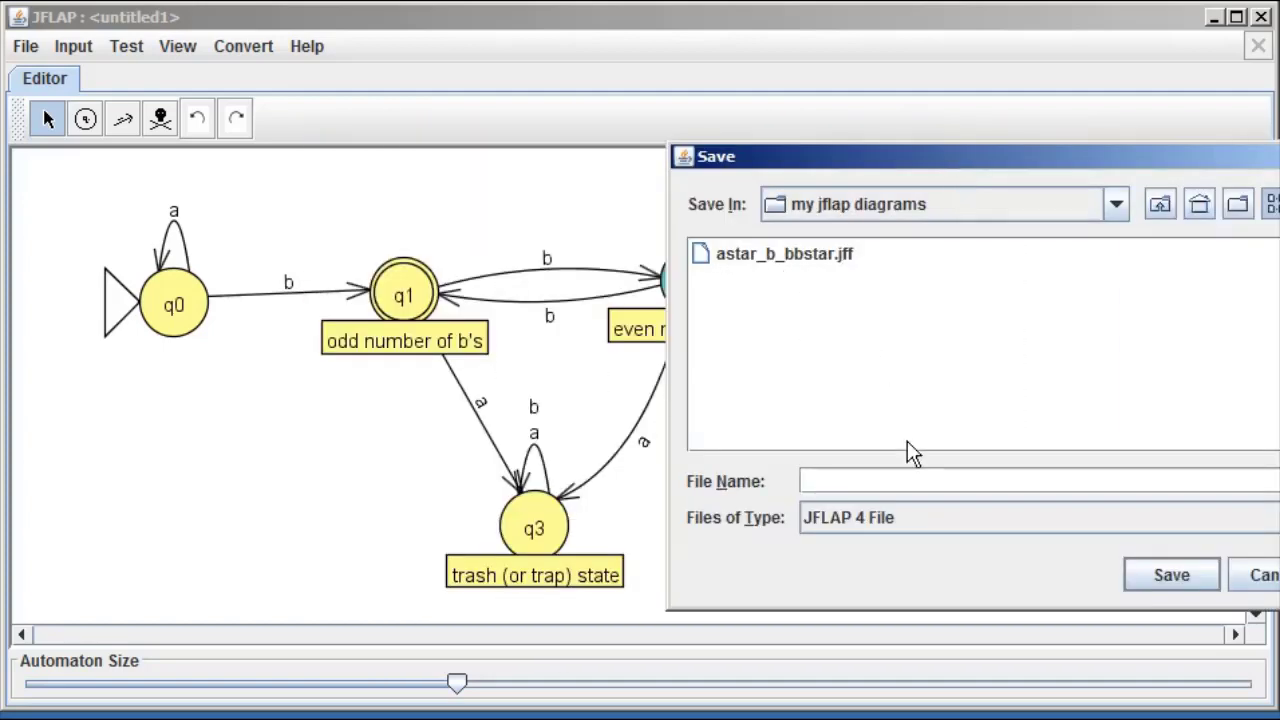
pyautogui.write('demo_video')
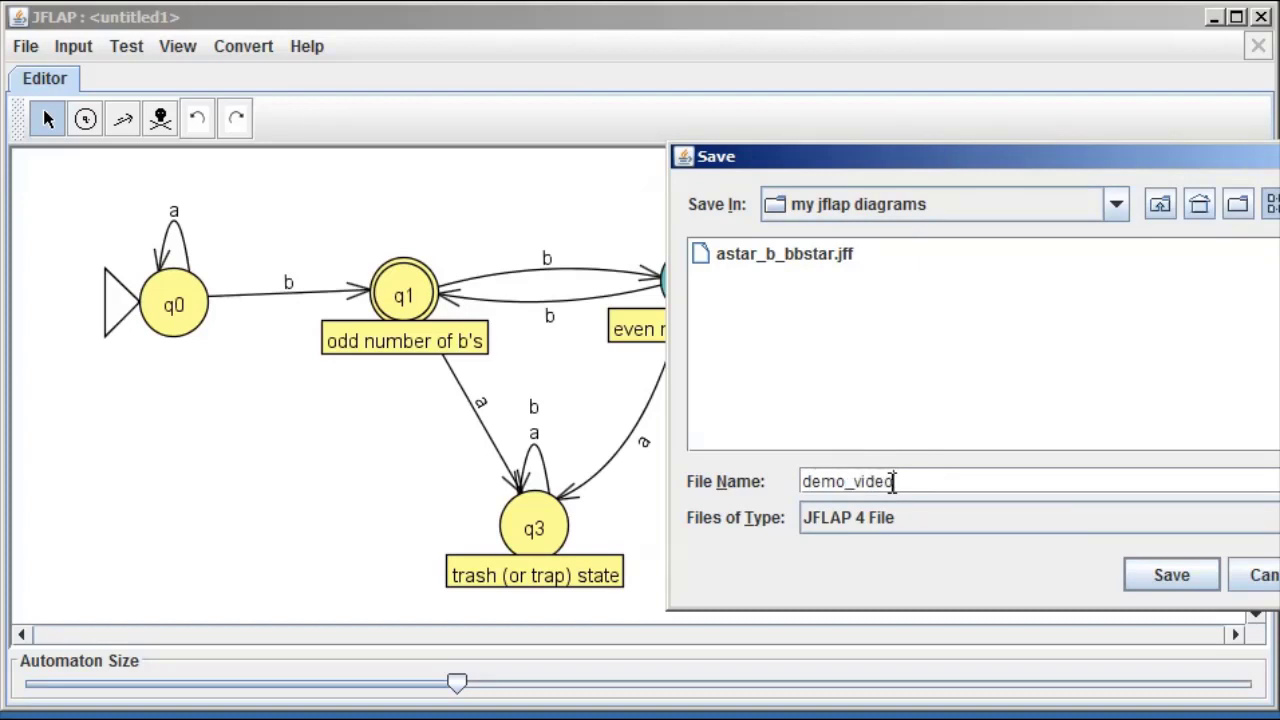
pyautogui.write('_diagram')
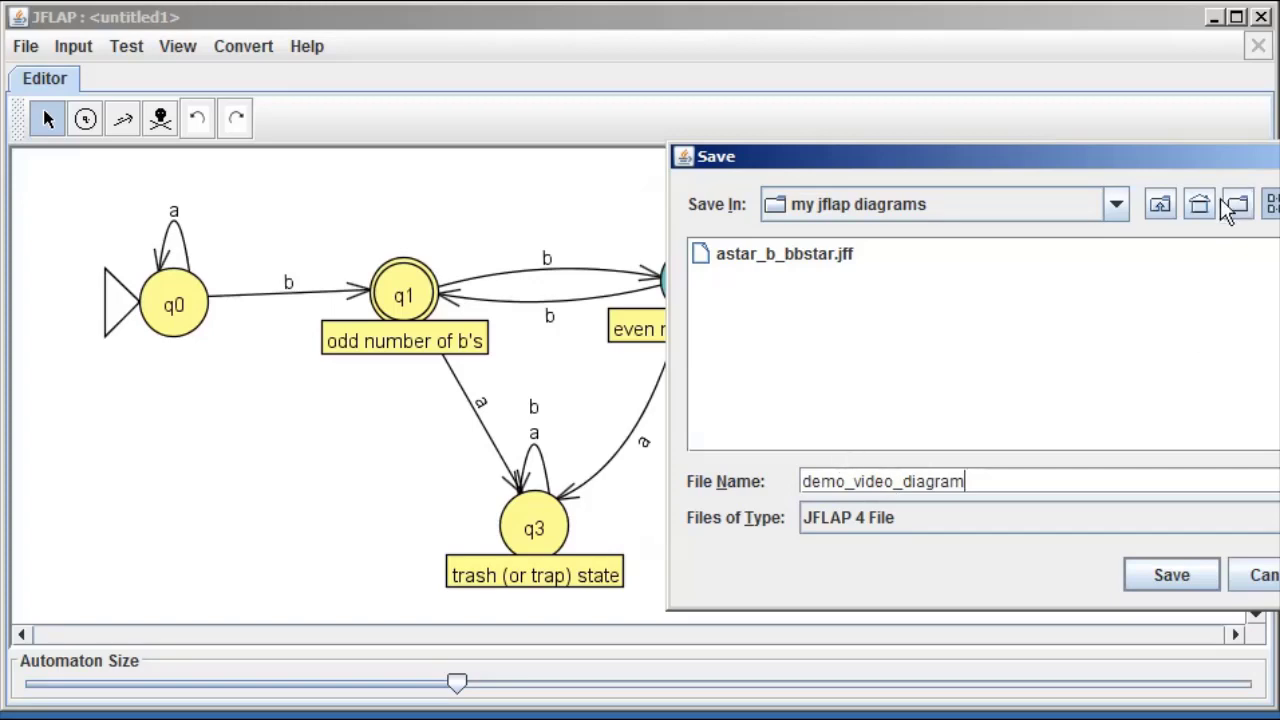
pyautogui.moveTo(1163, 157); pyautogui.dragTo(998, 150)
pyautogui.click(1006, 568)
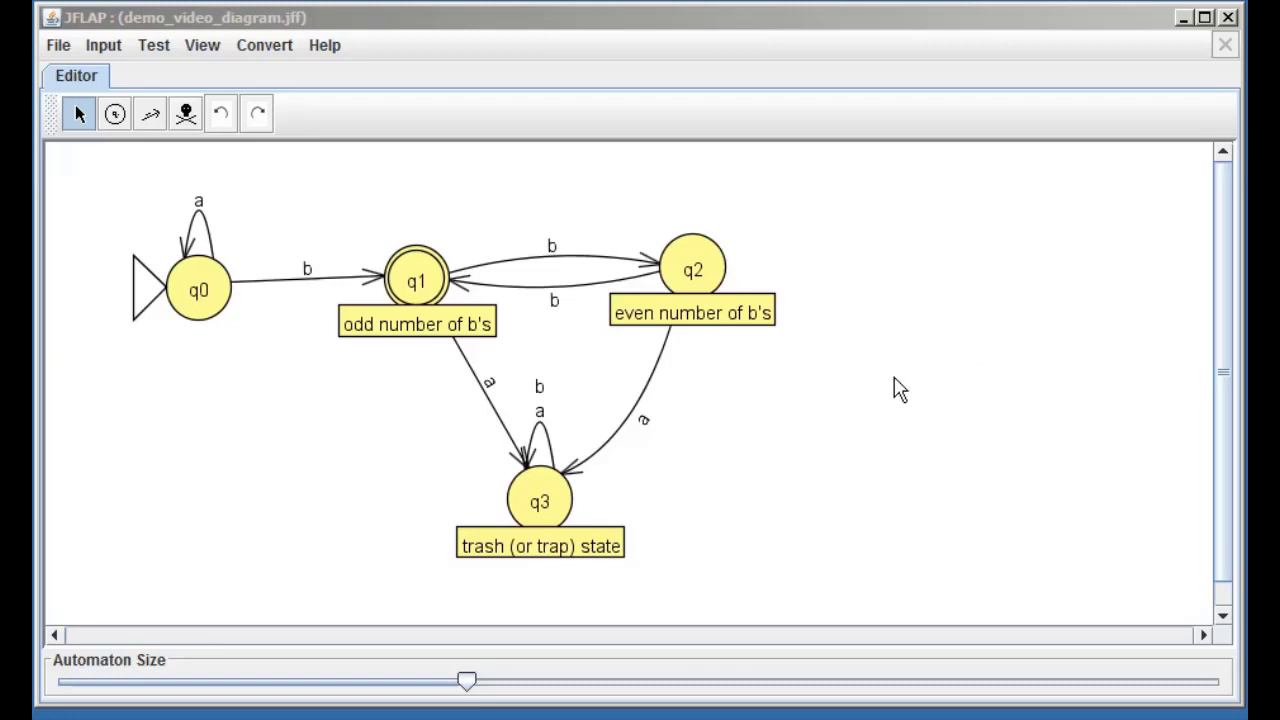
# Hide the state labels of the saved automaton in the editor
pyautogui.rightClick(895, 385)
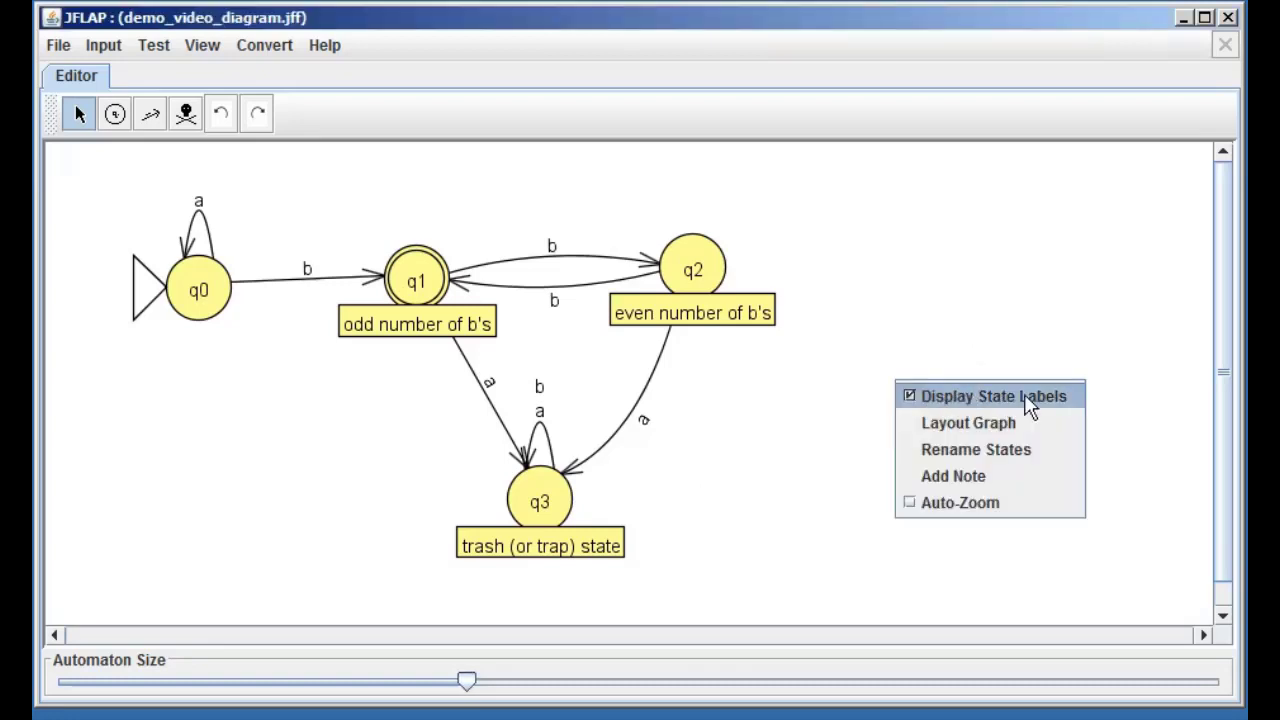
pyautogui.click(1028, 398)
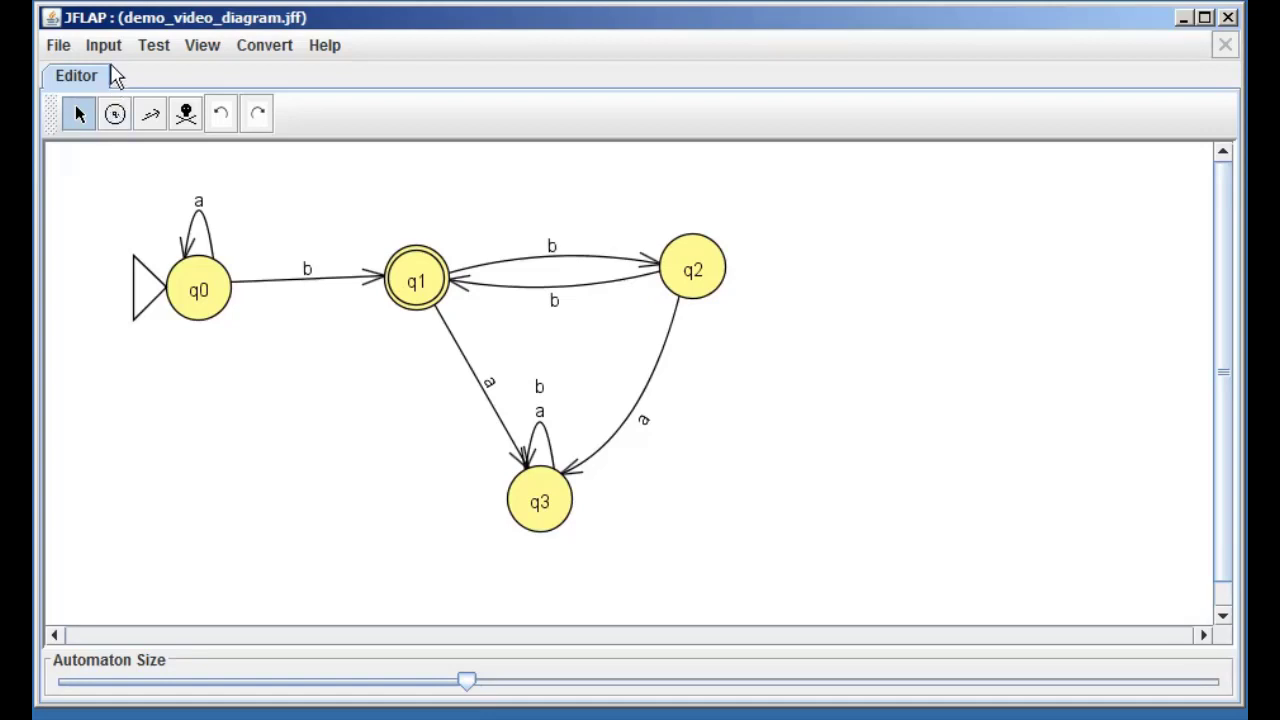
# Start a step-by-state simulation with the input string aabbb and hide the state labels in the simulation view
pyautogui.click(112, 52)
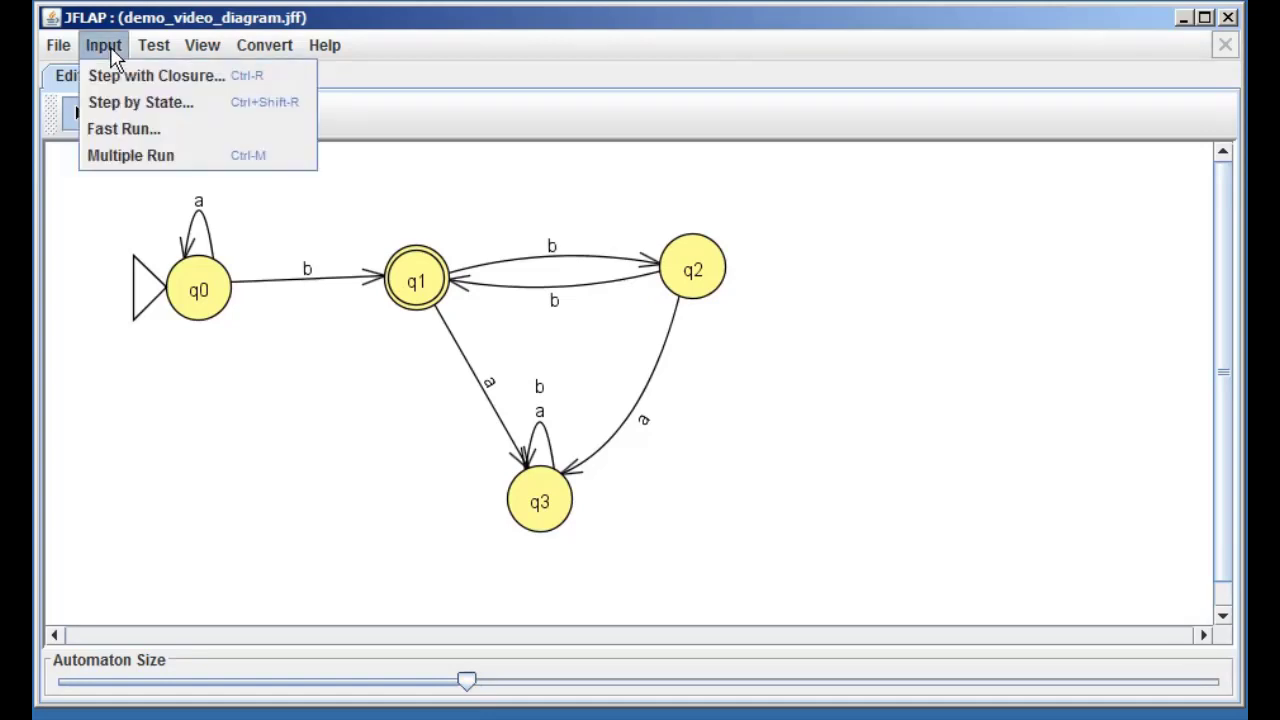
pyautogui.click(290, 110)
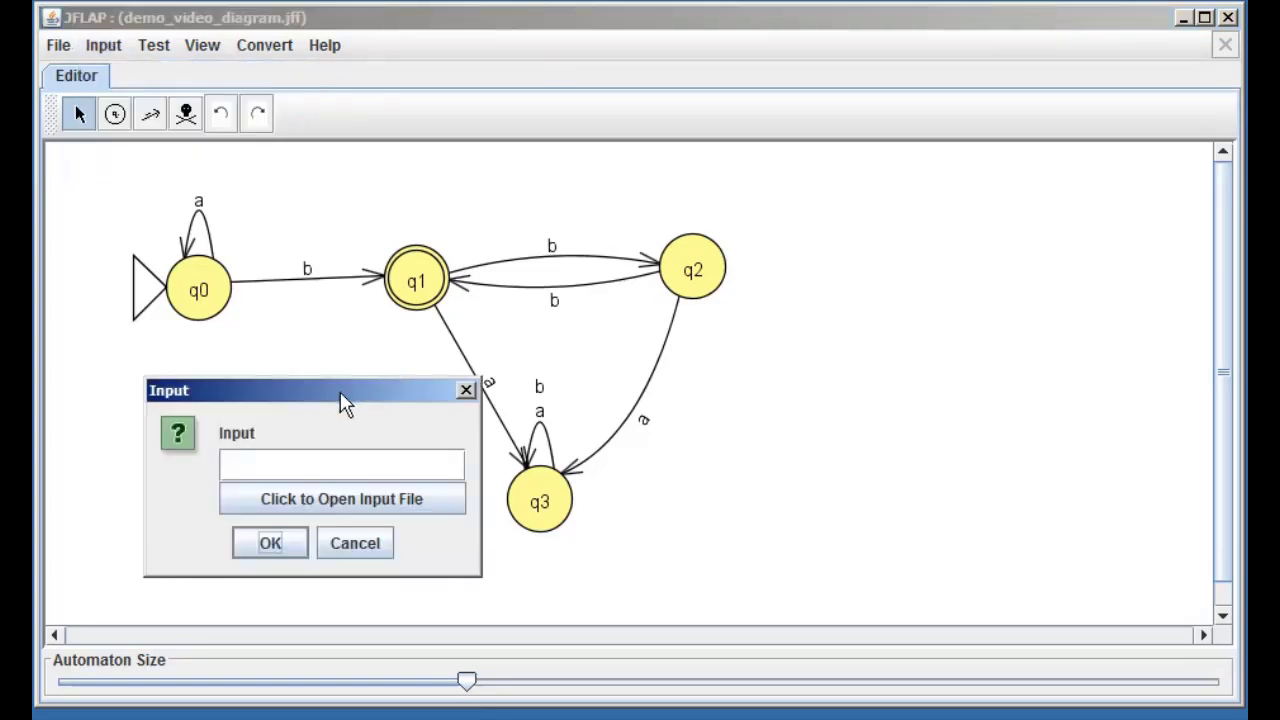
pyautogui.moveTo(344, 398); pyautogui.dragTo(977, 434)
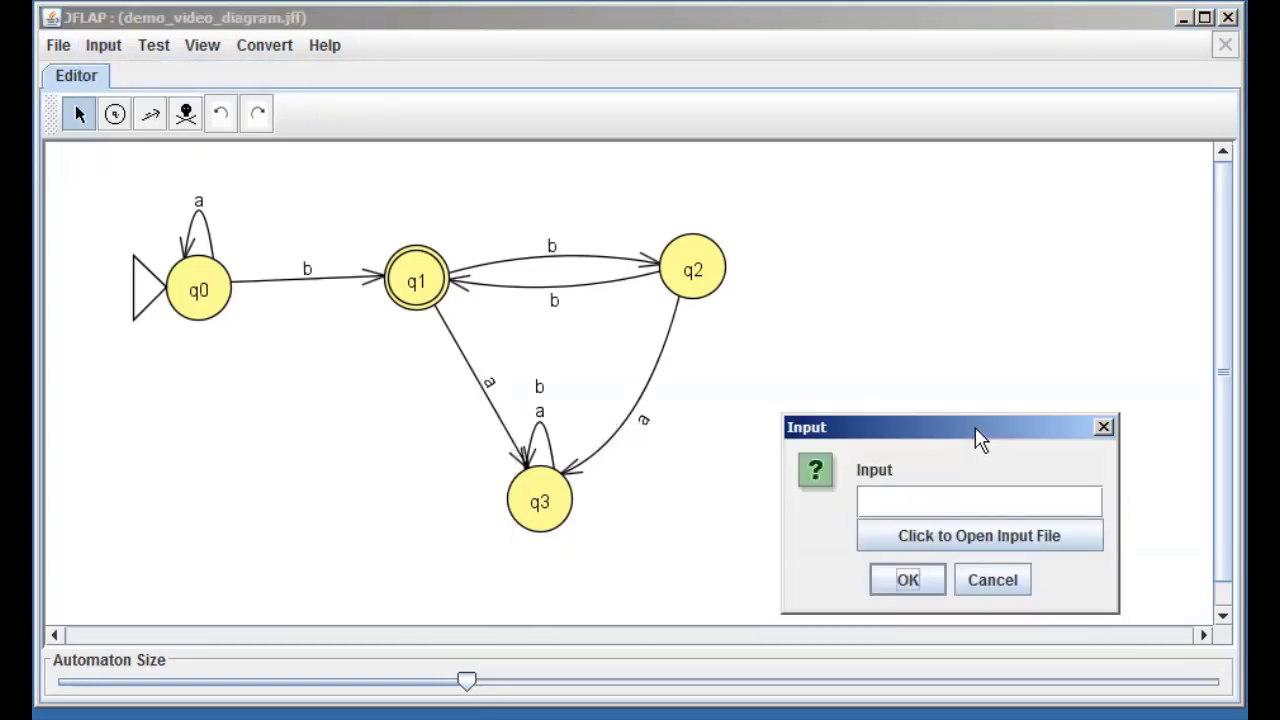
pyautogui.click(976, 501)
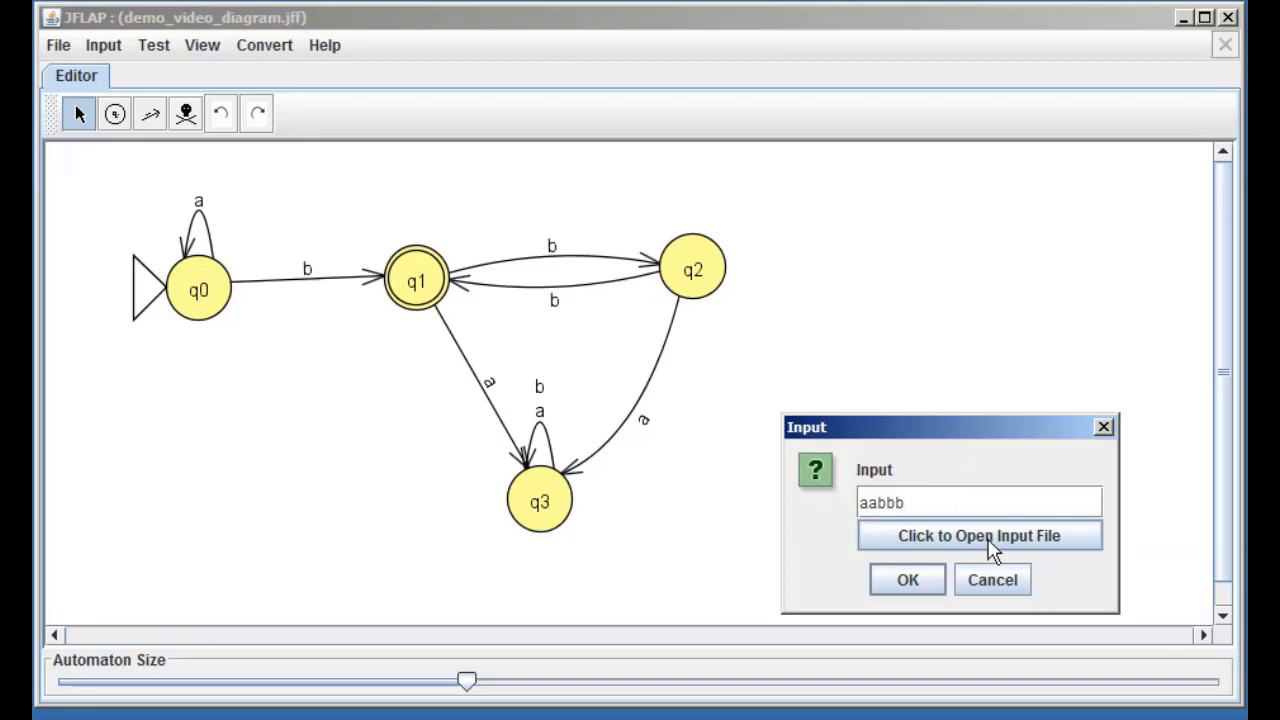
pyautogui.click(990, 538)
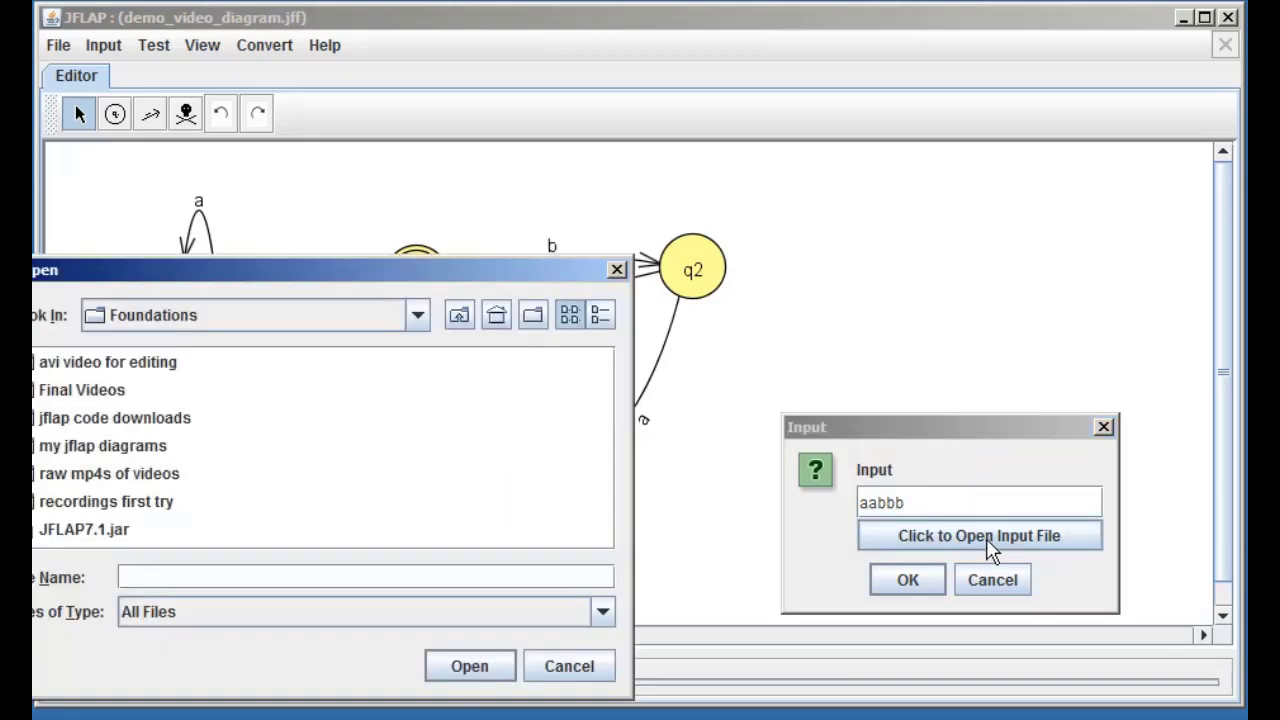
pyautogui.click(566, 668)
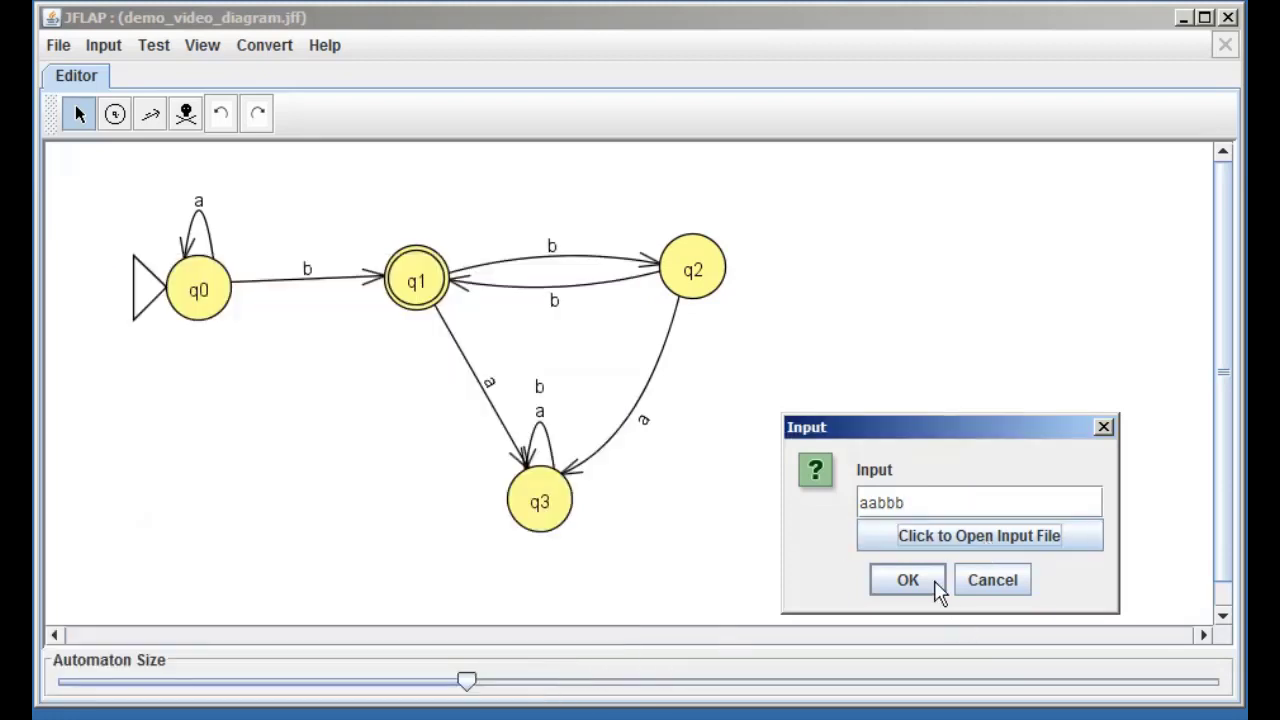
pyautogui.click(927, 588)
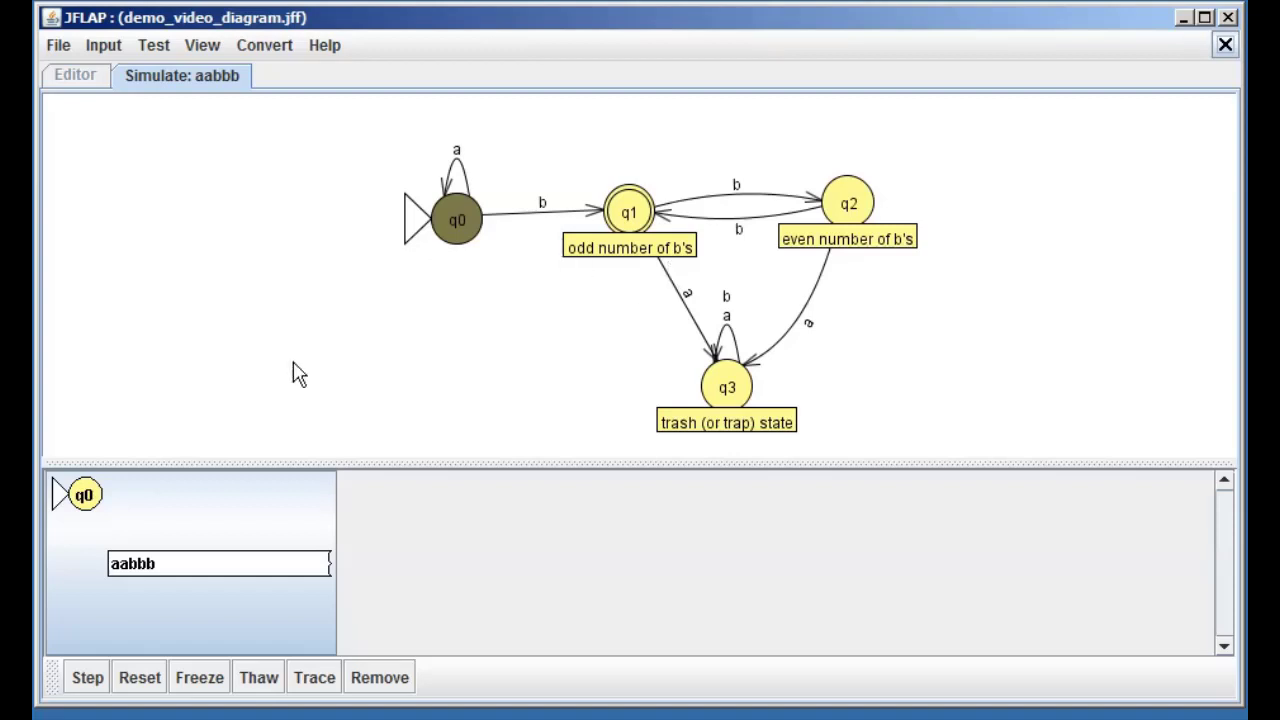
pyautogui.rightClick(197, 311)
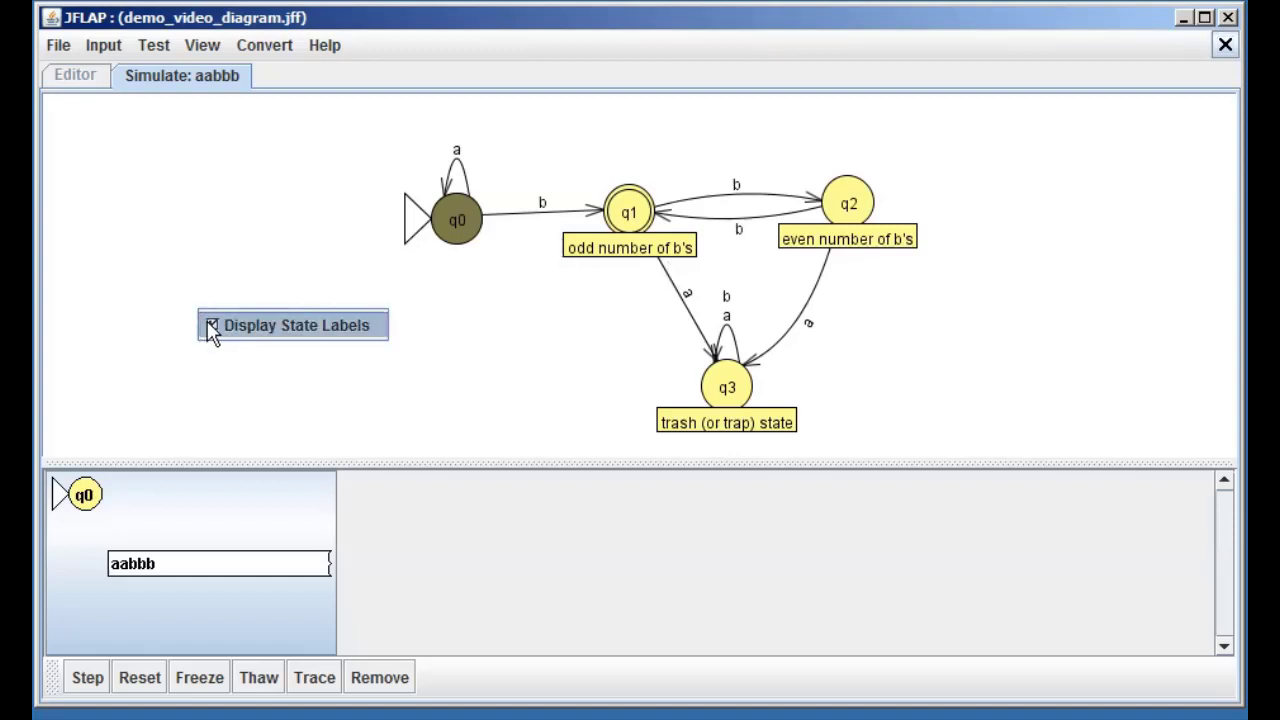
pyautogui.click(212, 330)
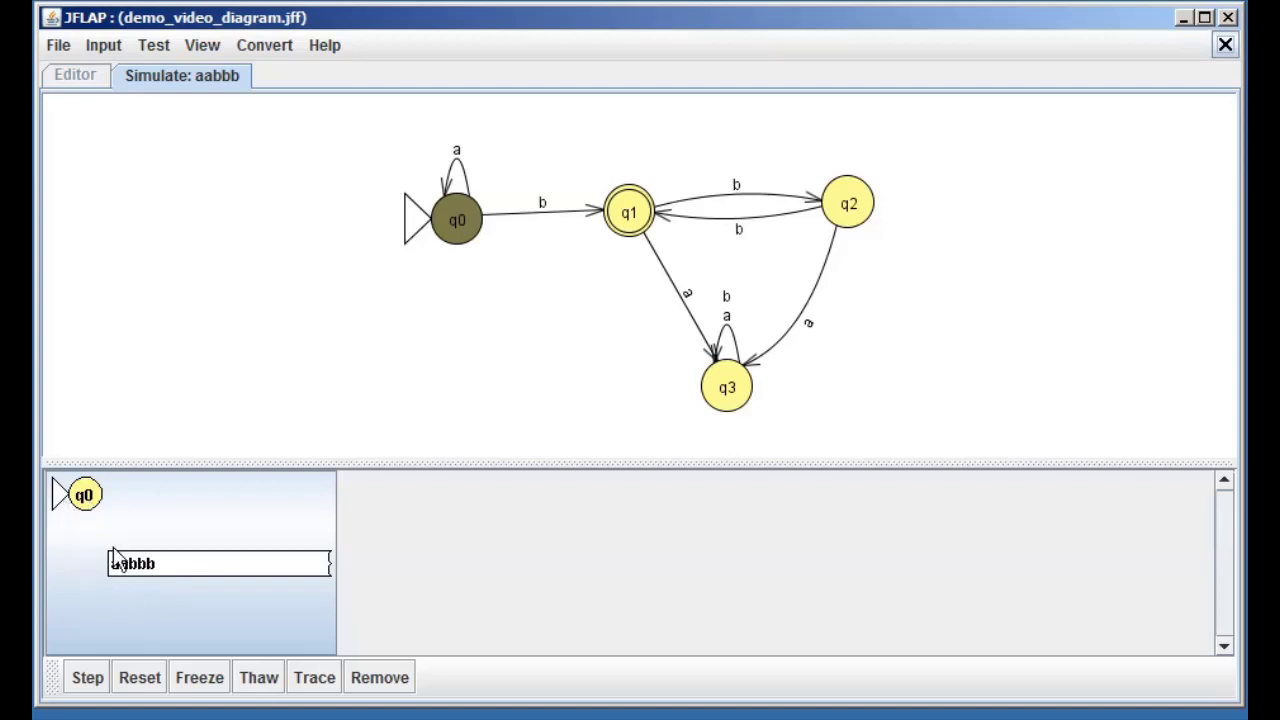
# Advance the aabbb simulation state by state until the whole input string has been consumed
pyautogui.click(85, 680)
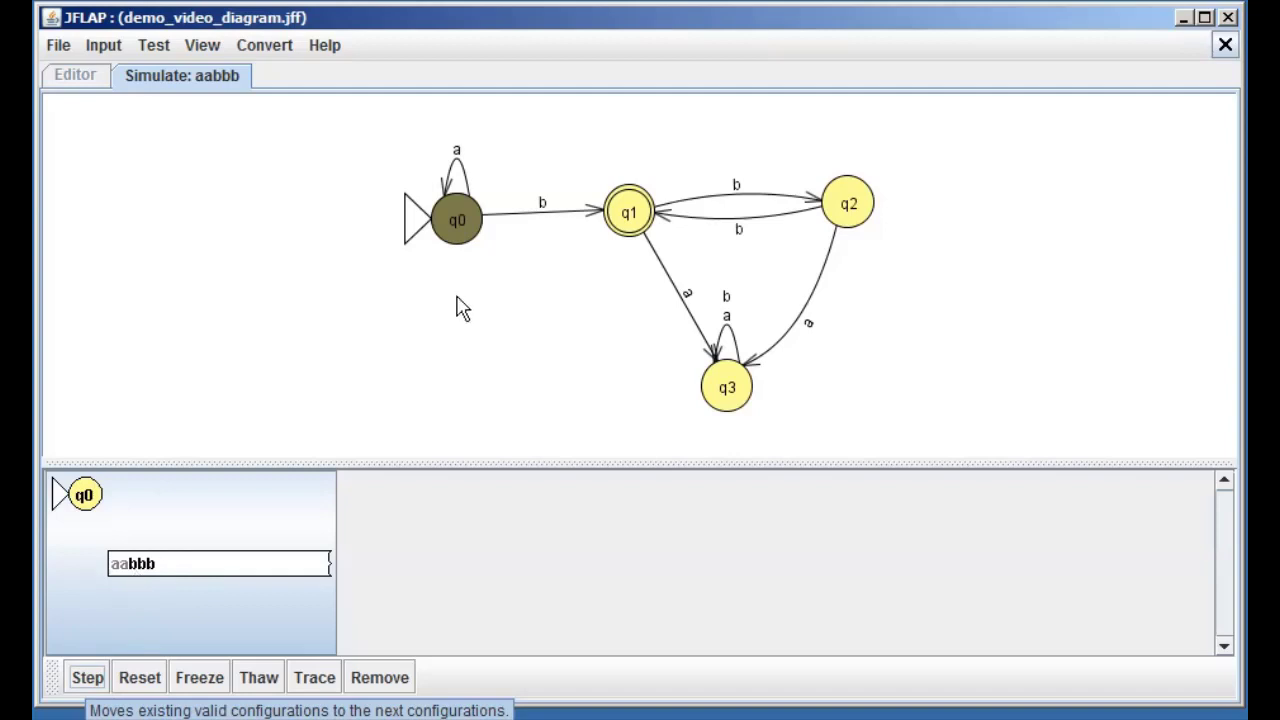
pyautogui.click(88, 684)
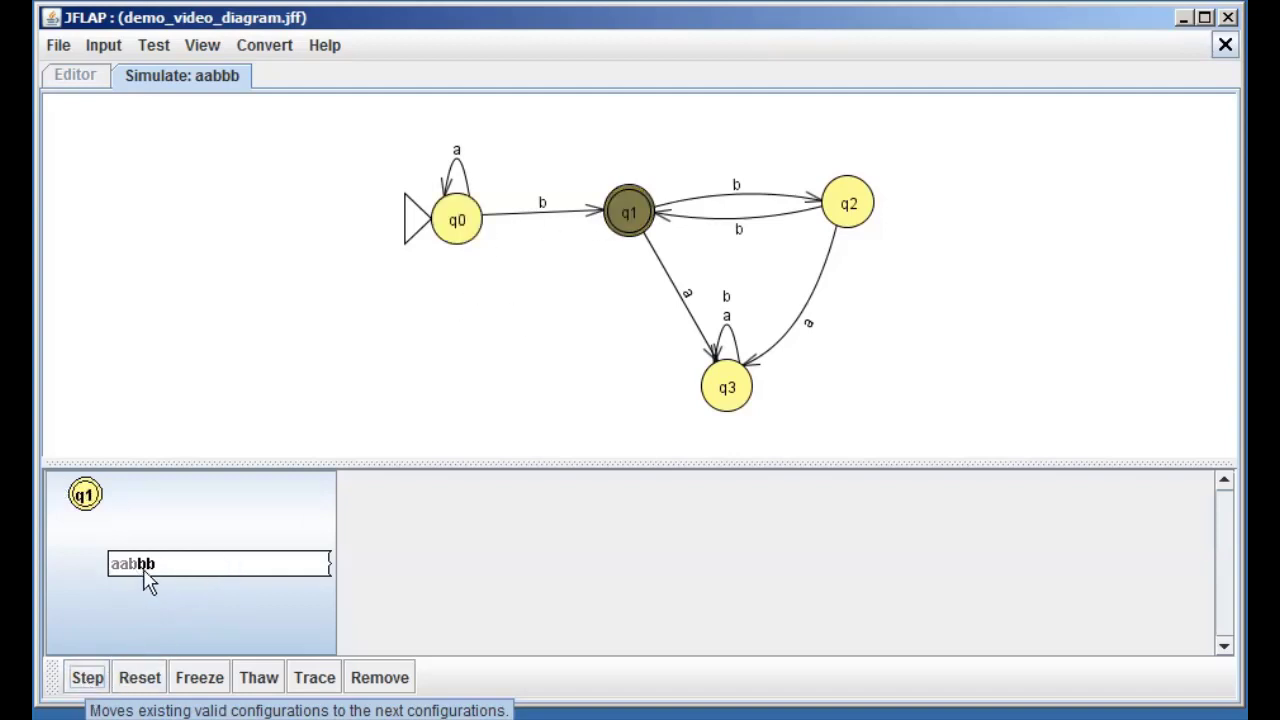
pyautogui.click(87, 686)
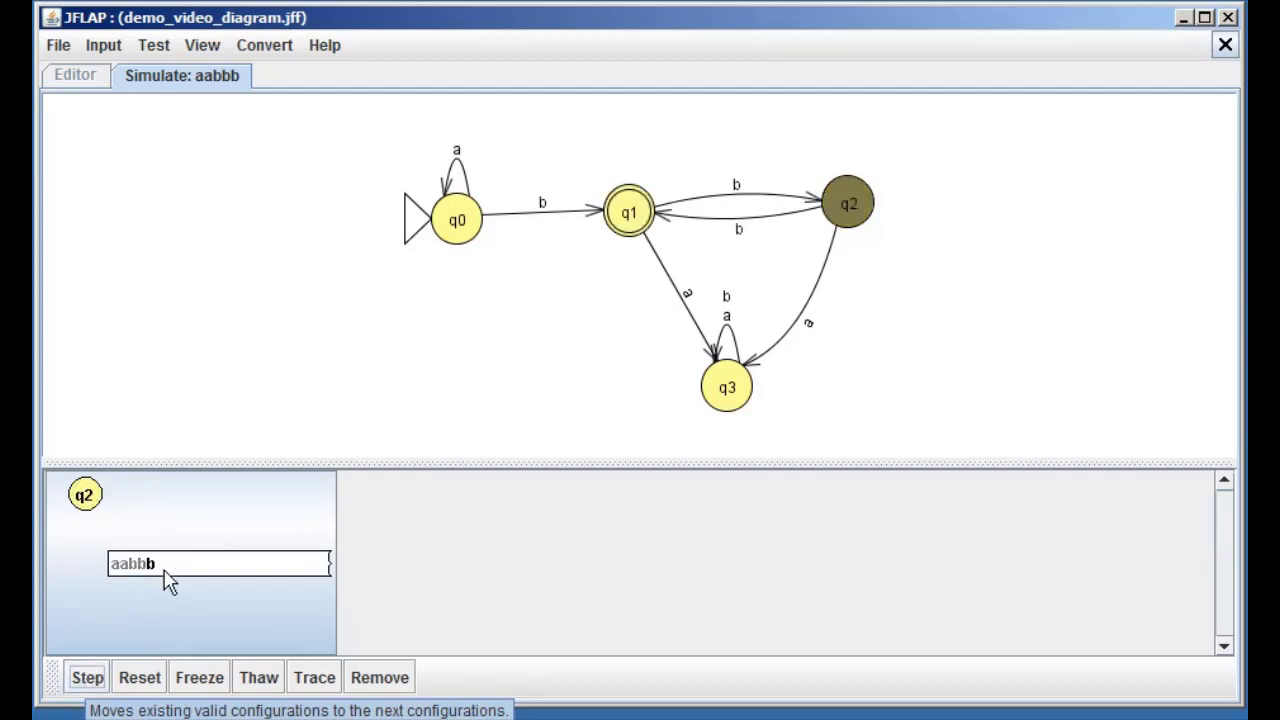
pyautogui.click(87, 680)
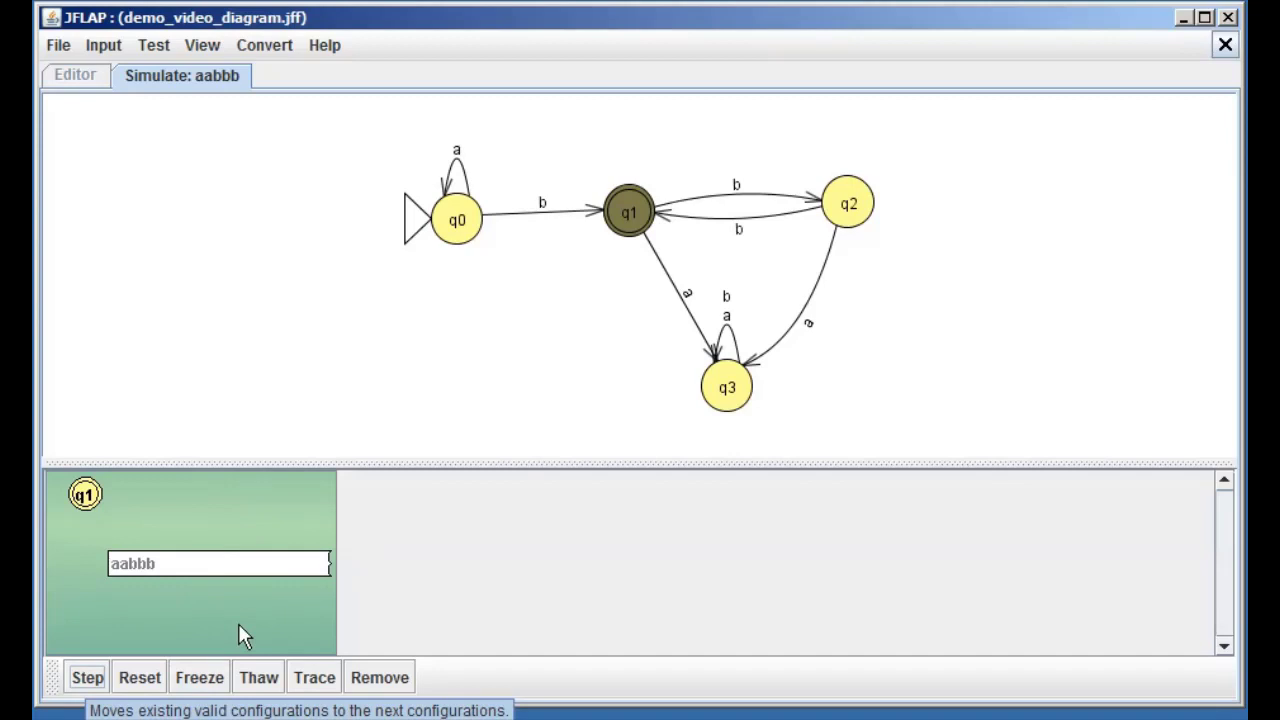
# Open the traceback of the final aabbb configuration, enlarge it to examine the full state sequence beside the automaton, and close it
pyautogui.click(316, 680)
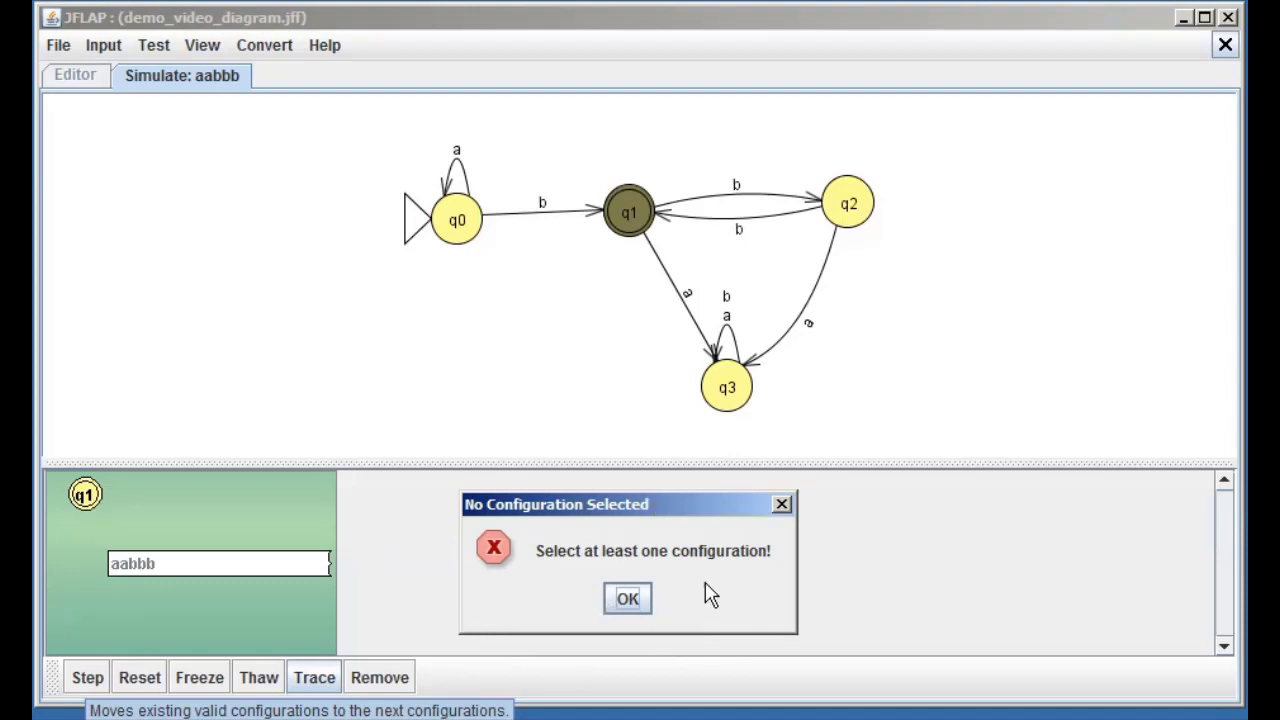
pyautogui.click(628, 602)
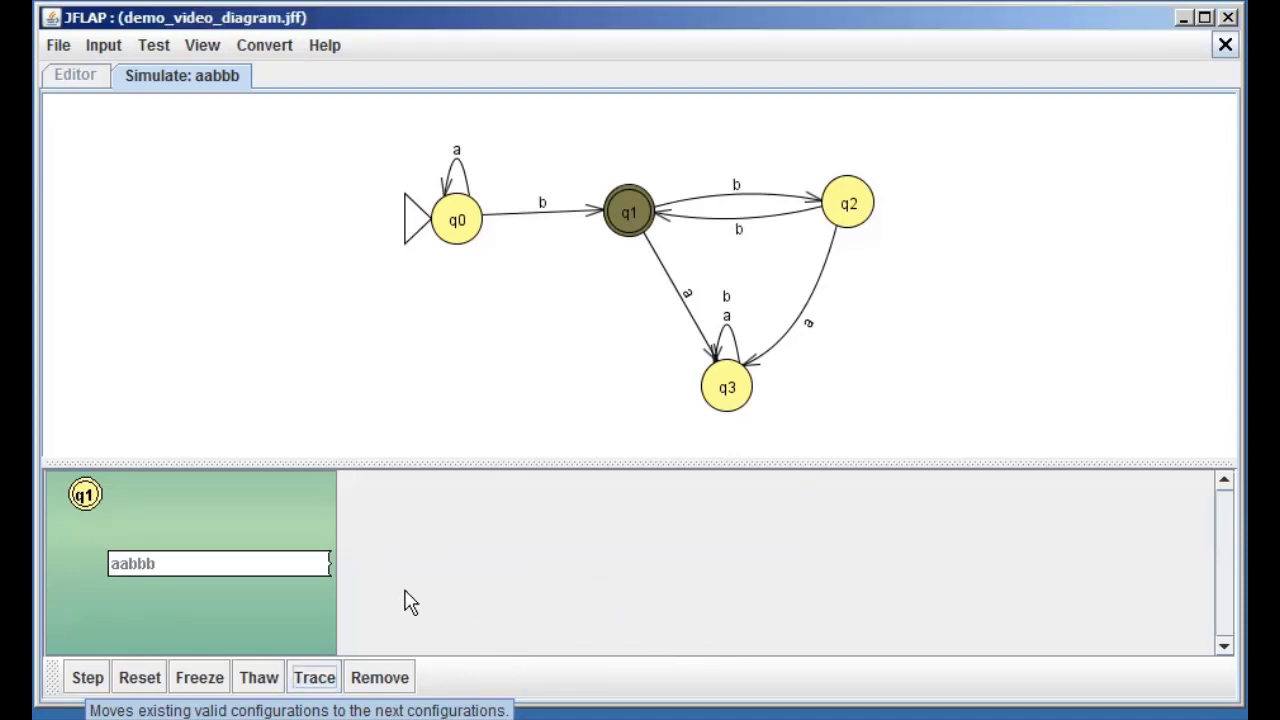
pyautogui.click(247, 518)
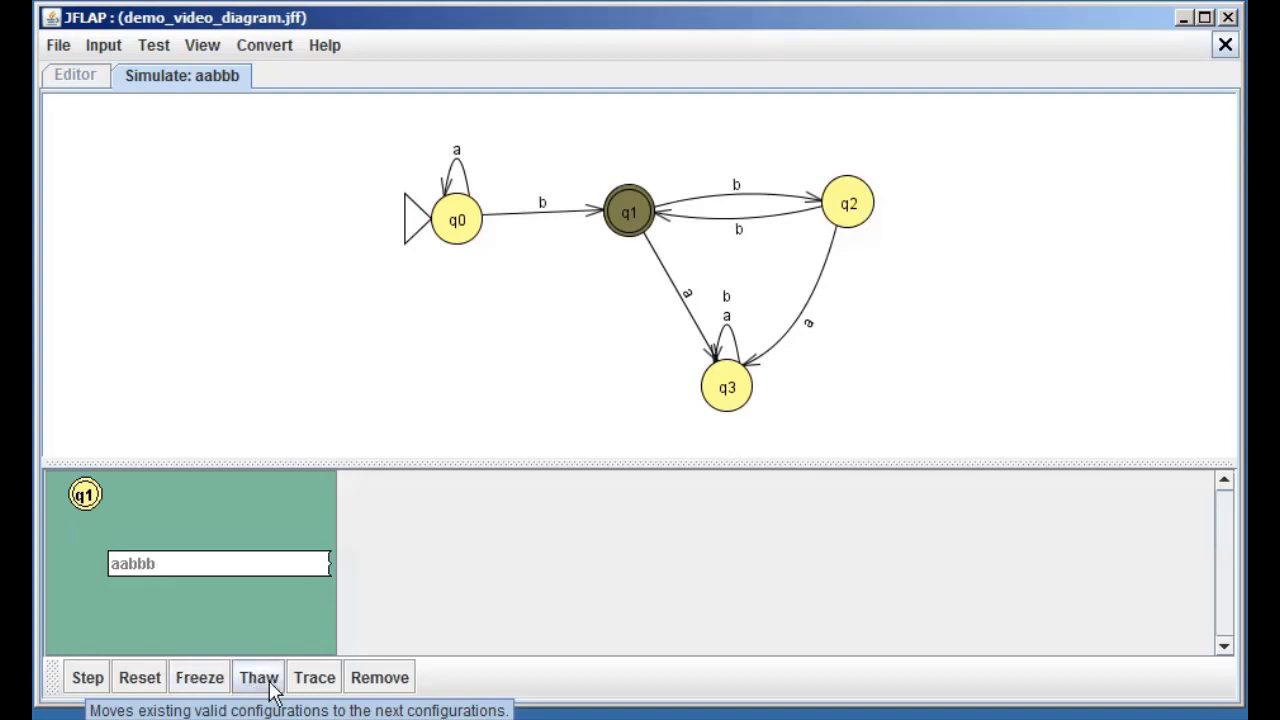
pyautogui.click(314, 680)
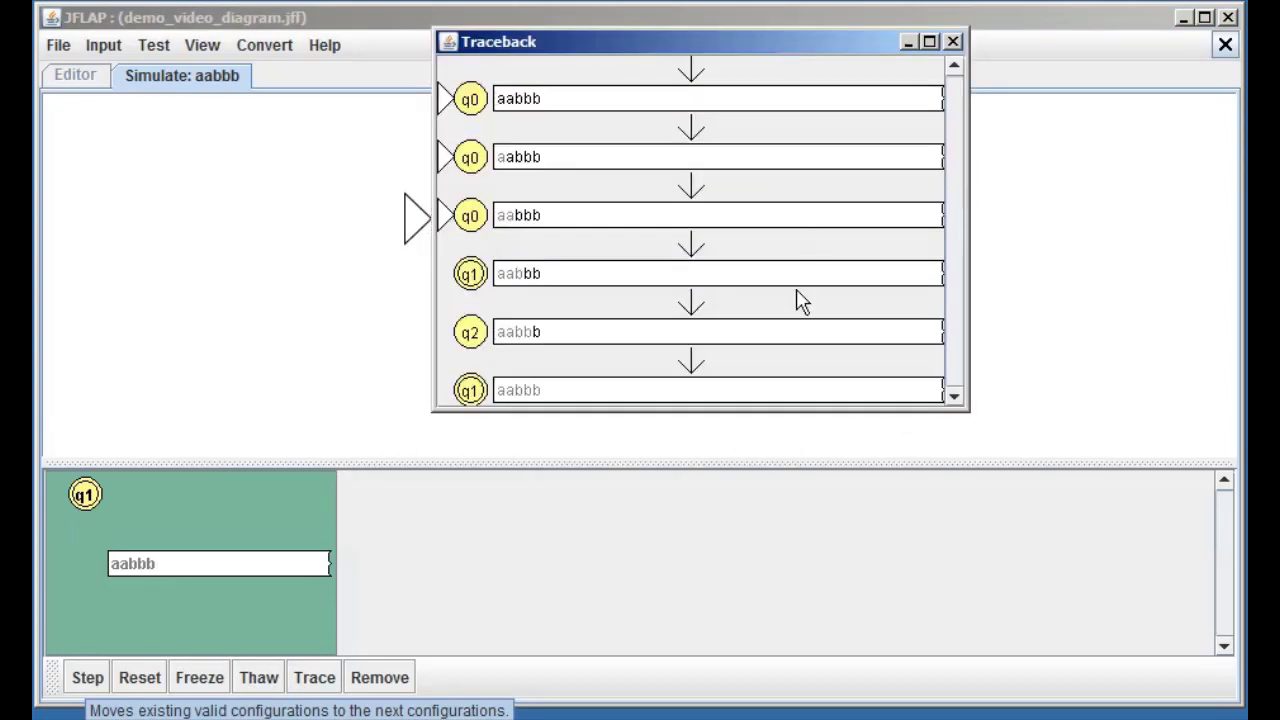
pyautogui.moveTo(797, 409); pyautogui.dragTo(791, 552)
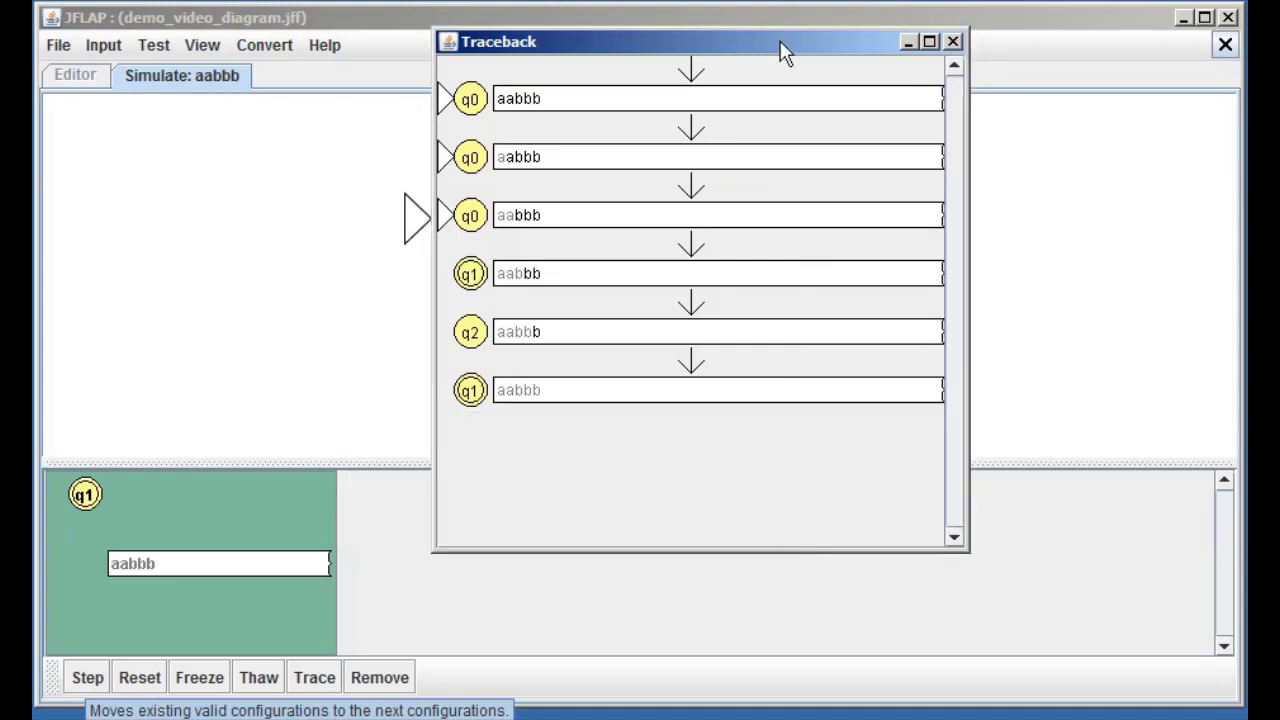
pyautogui.moveTo(785, 53); pyautogui.dragTo(1046, 158)
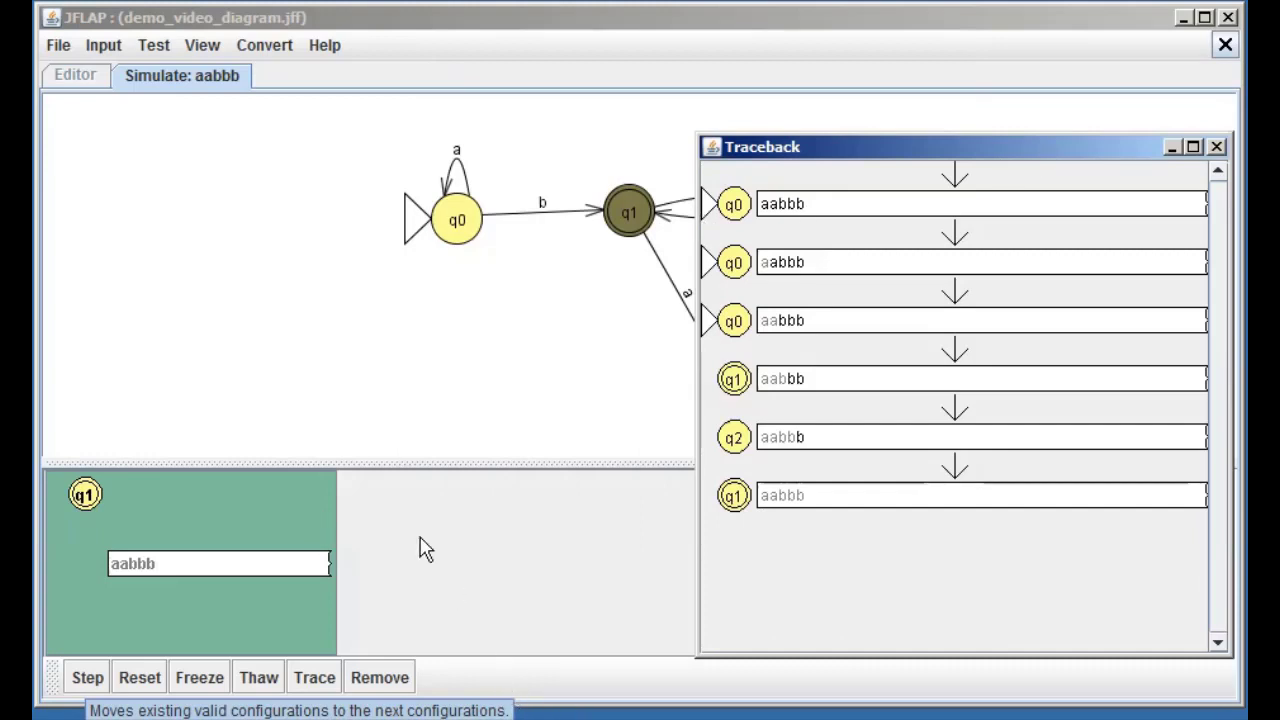
pyautogui.moveTo(876, 164); pyautogui.dragTo(233, 313)
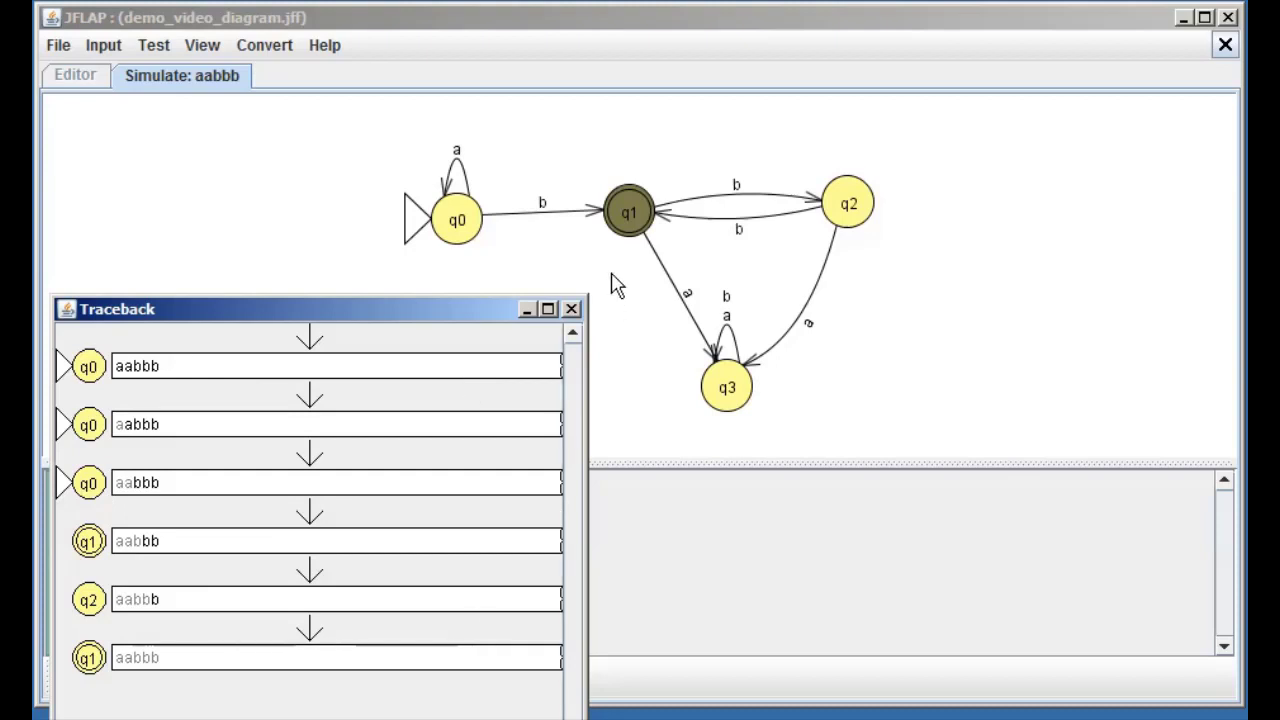
pyautogui.click(572, 310)
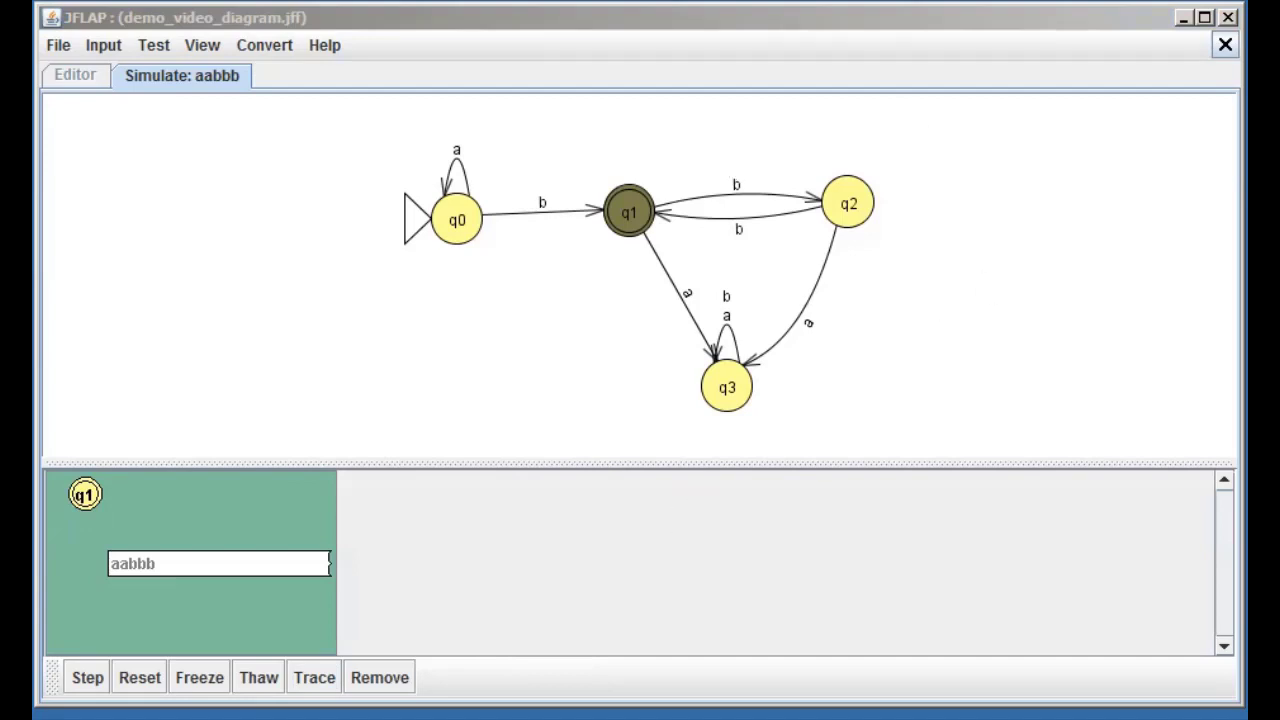
# Switch to Notepad with alternatetextfile.txt, move the lines aabbb, aabb, b and bb below aaaaa, and save the file
pyautogui.moveTo(1279, 90); pyautogui.dragTo(834, 192)
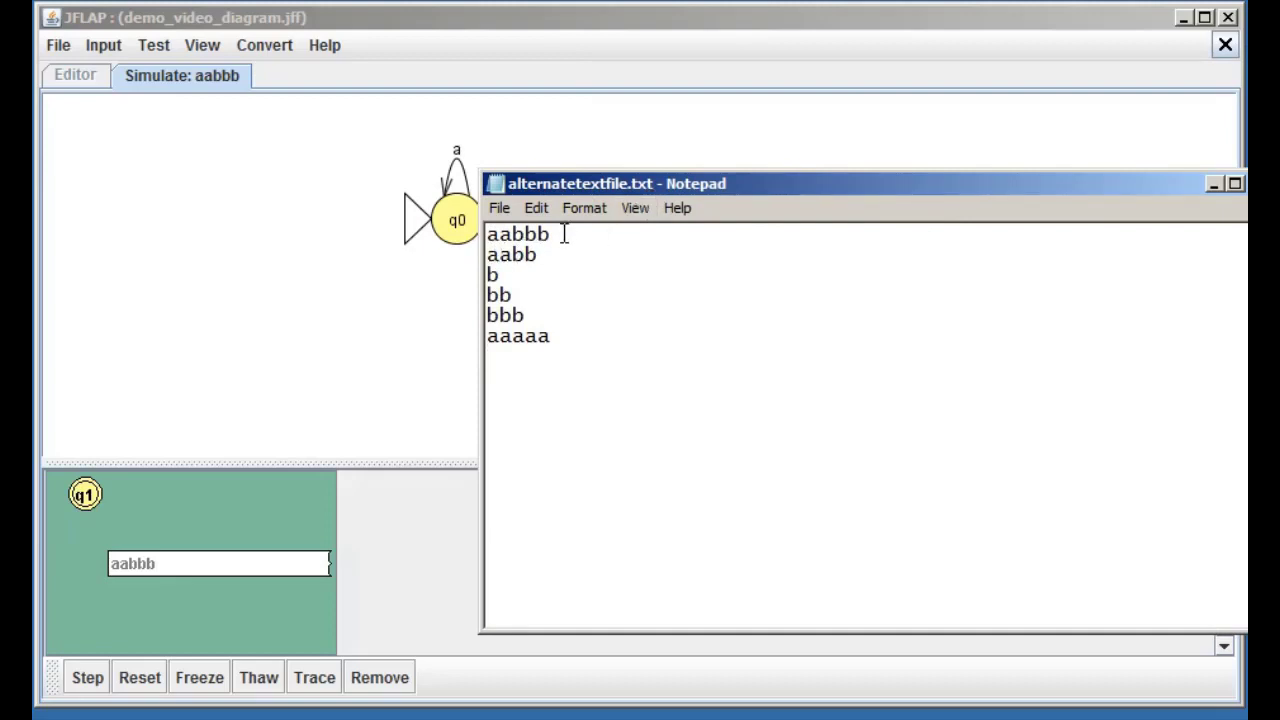
pyautogui.moveTo(564, 234); pyautogui.dragTo(488, 224)
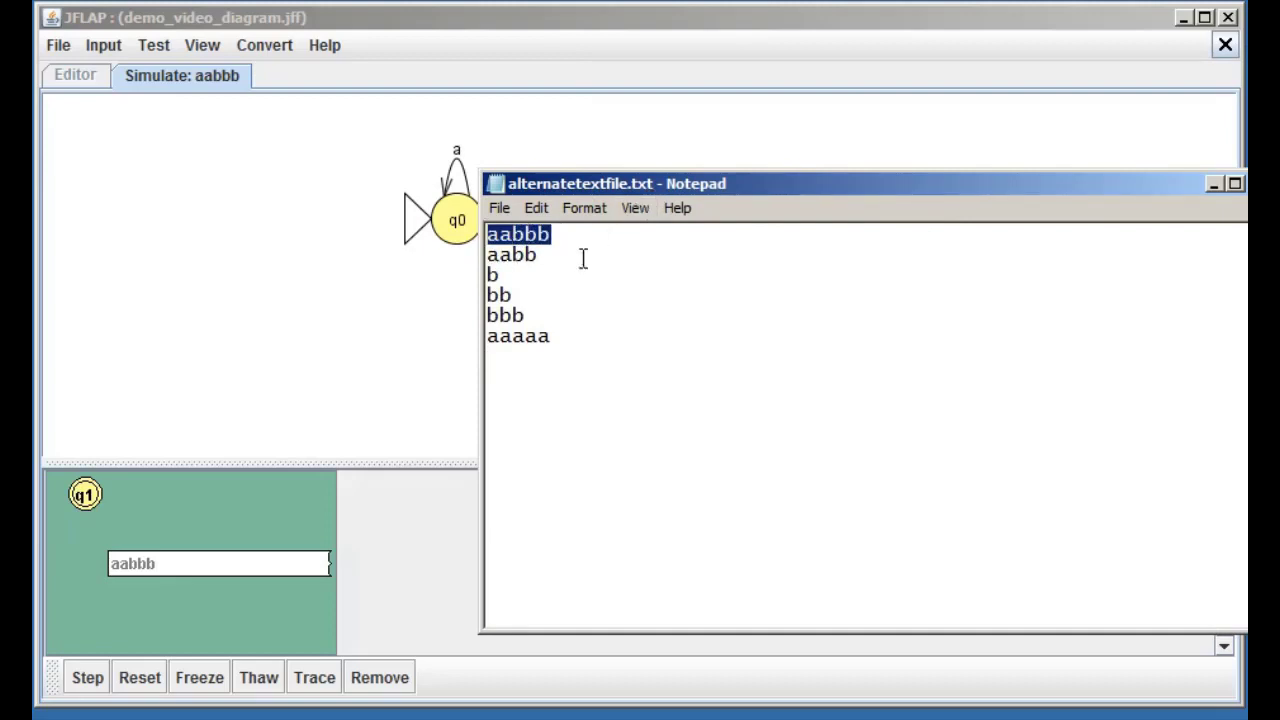
pyautogui.moveTo(524, 295); pyautogui.dragTo(470, 228)
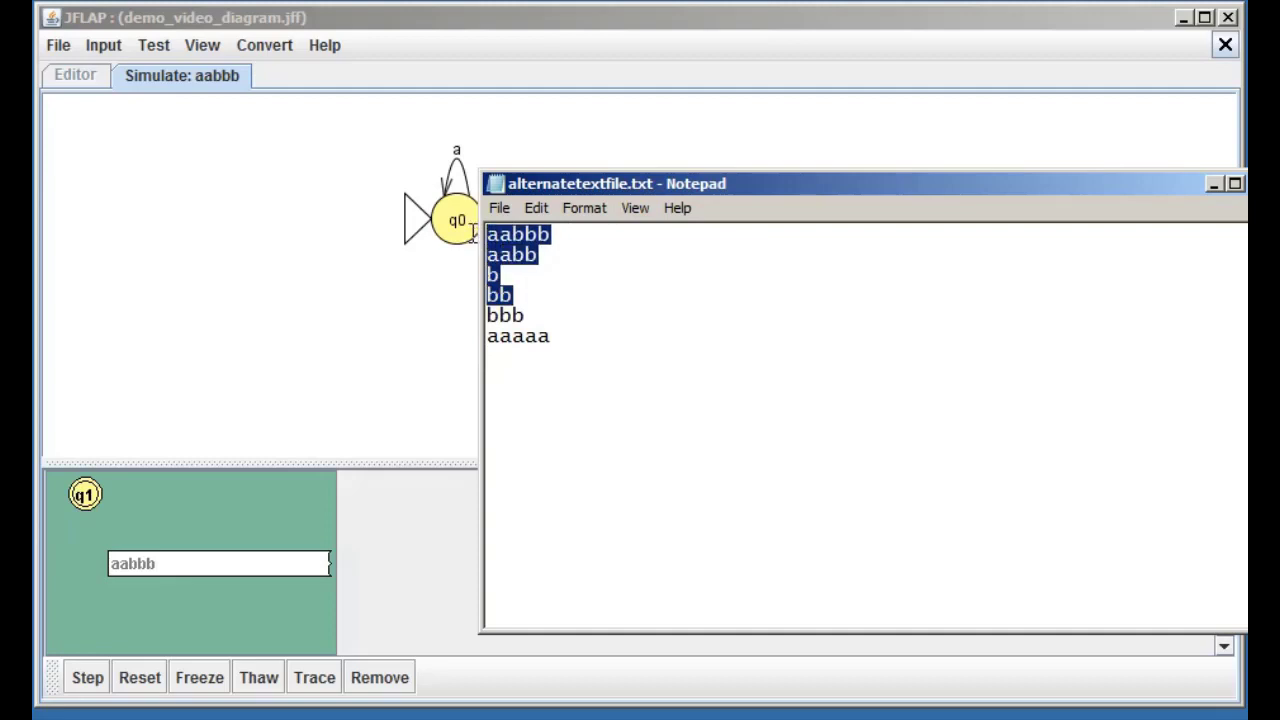
pyautogui.hotkey('ctrl', 'x')
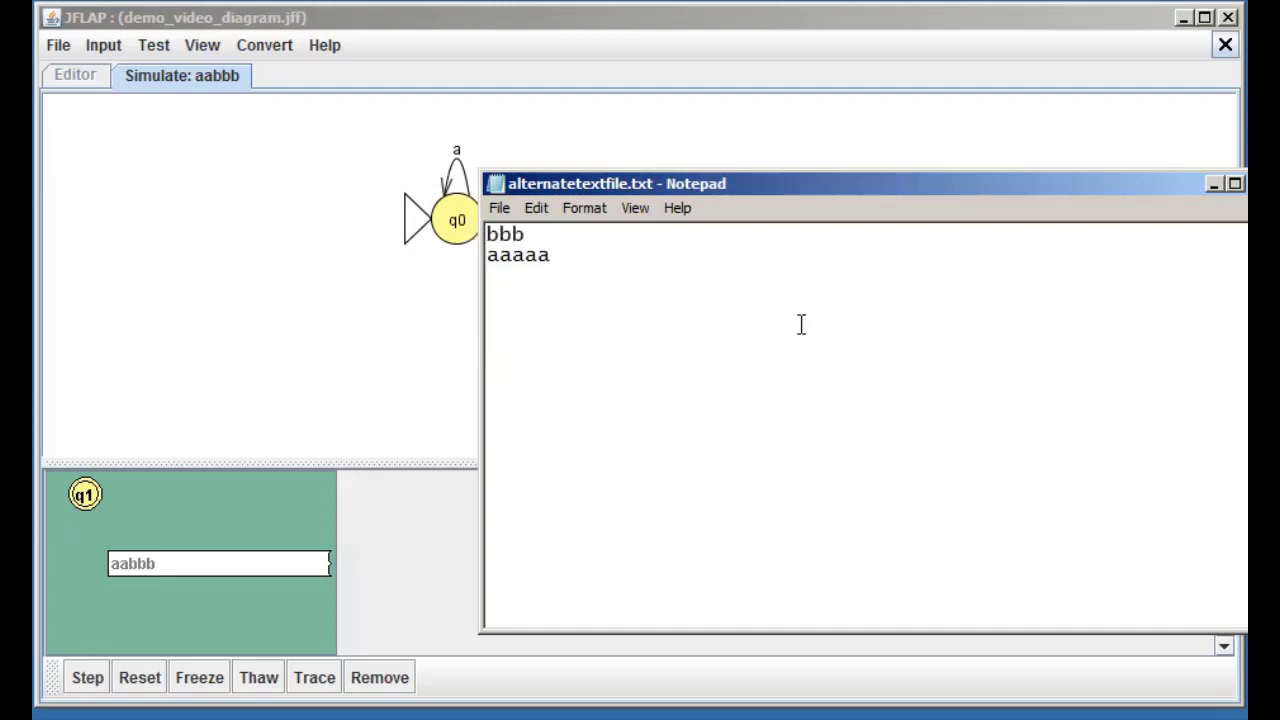
pyautogui.hotkey('ctrl', 'v')
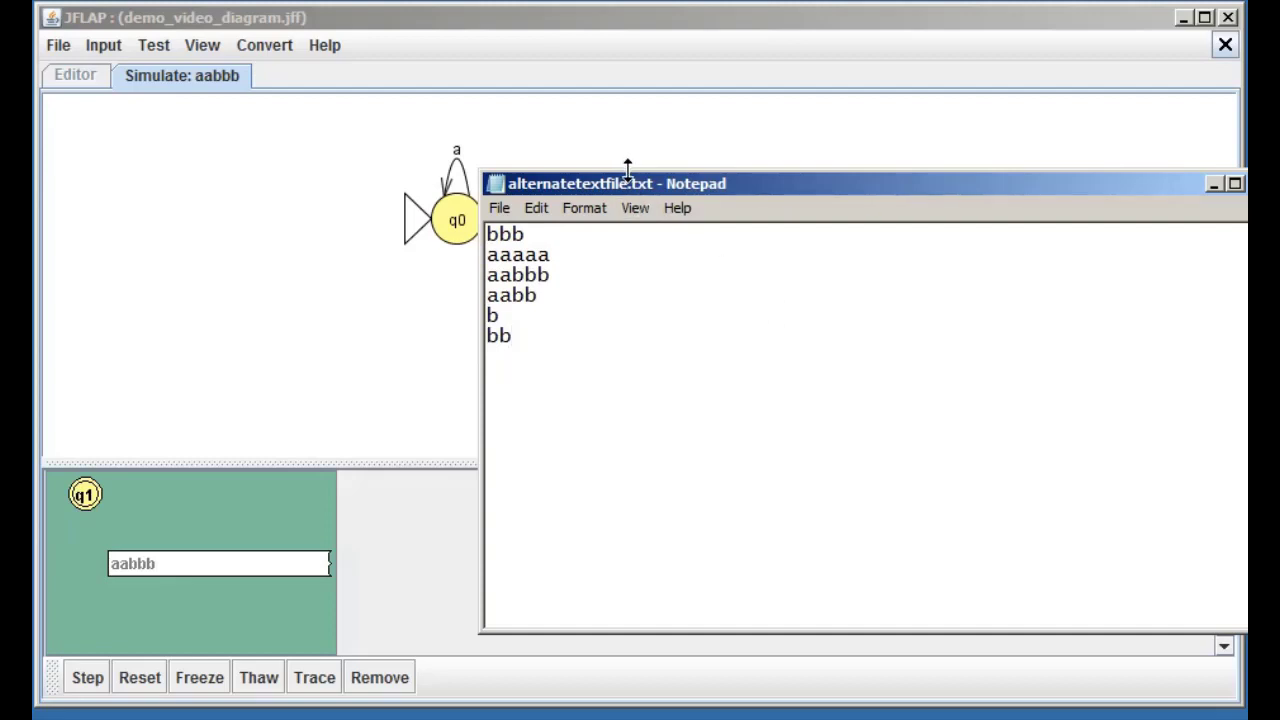
pyautogui.click(500, 209)
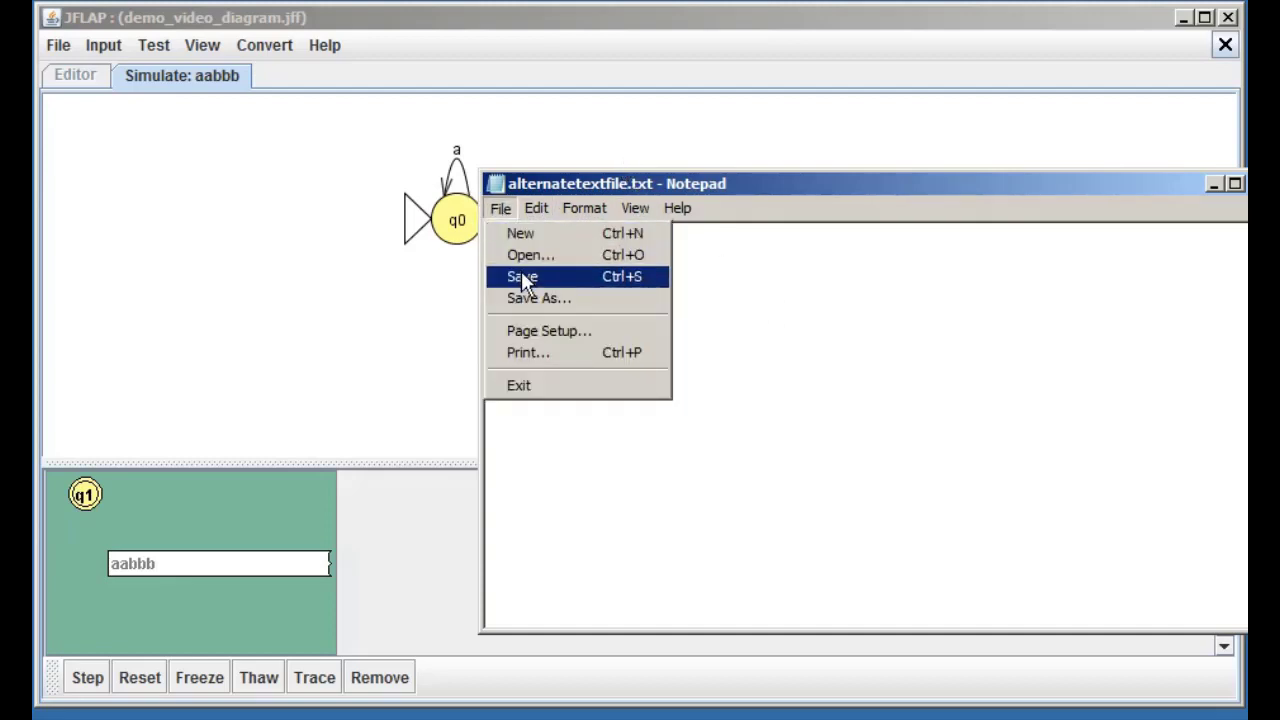
pyautogui.click(522, 277)
# Switch to JFLAP, start a step-by-state simulation with input from alternatetextfile.txt in "my jflap diagrams", and compare it with the file's text
pyautogui.moveTo(760, 193); pyautogui.dragTo(786, 646)
pyautogui.click(57, 47)
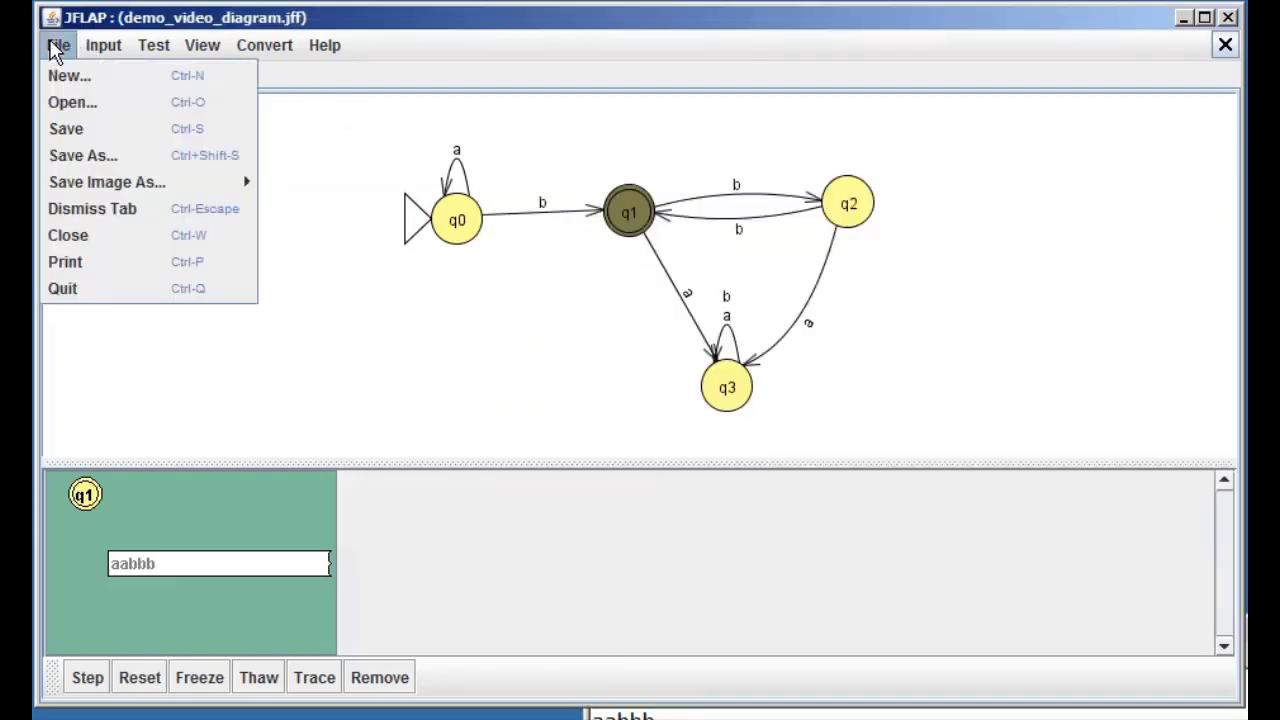
pyautogui.moveTo(90, 50)
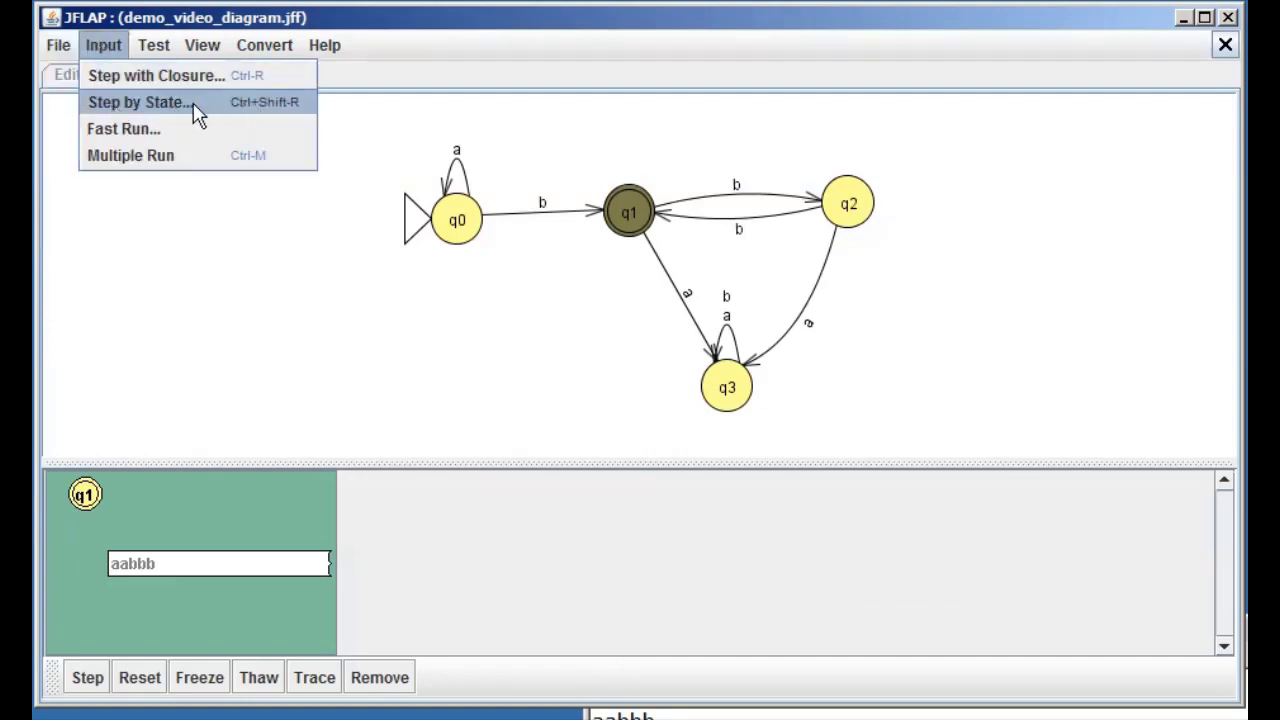
pyautogui.click(250, 110)
pyautogui.moveTo(366, 398); pyautogui.dragTo(383, 282)
pyautogui.click(339, 401)
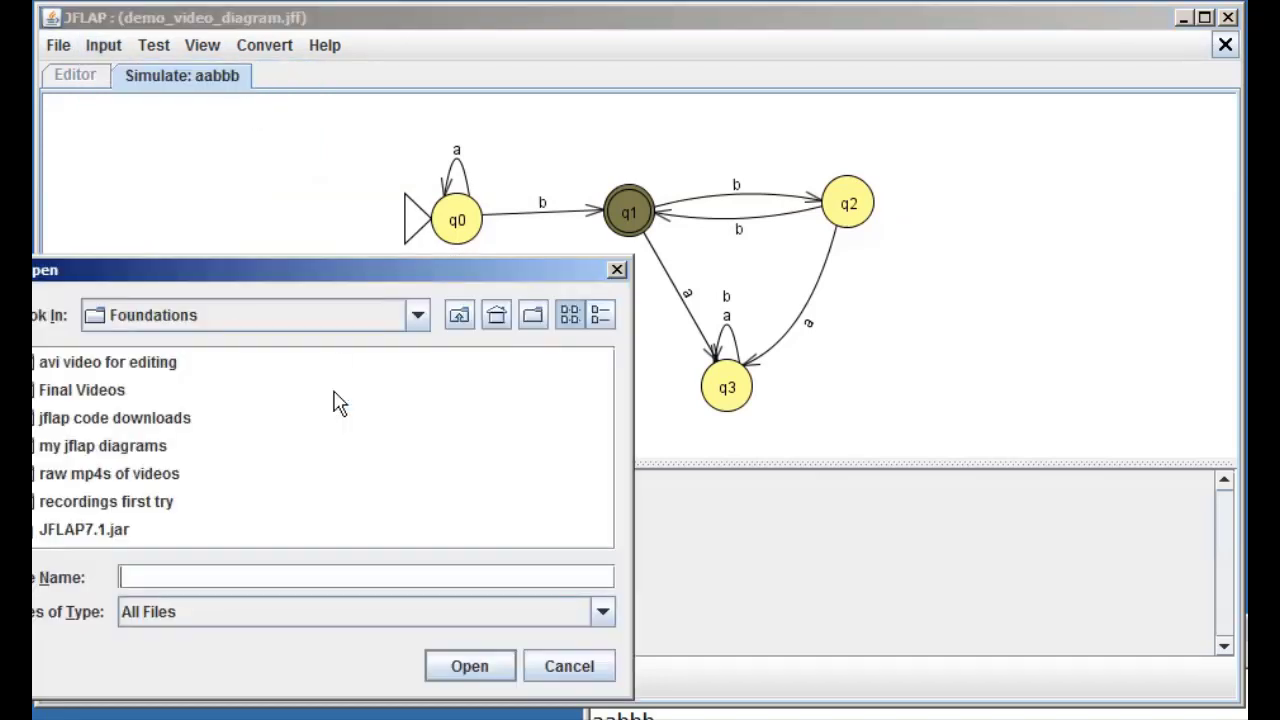
pyautogui.doubleClick(92, 450)
pyautogui.doubleClick(118, 366)
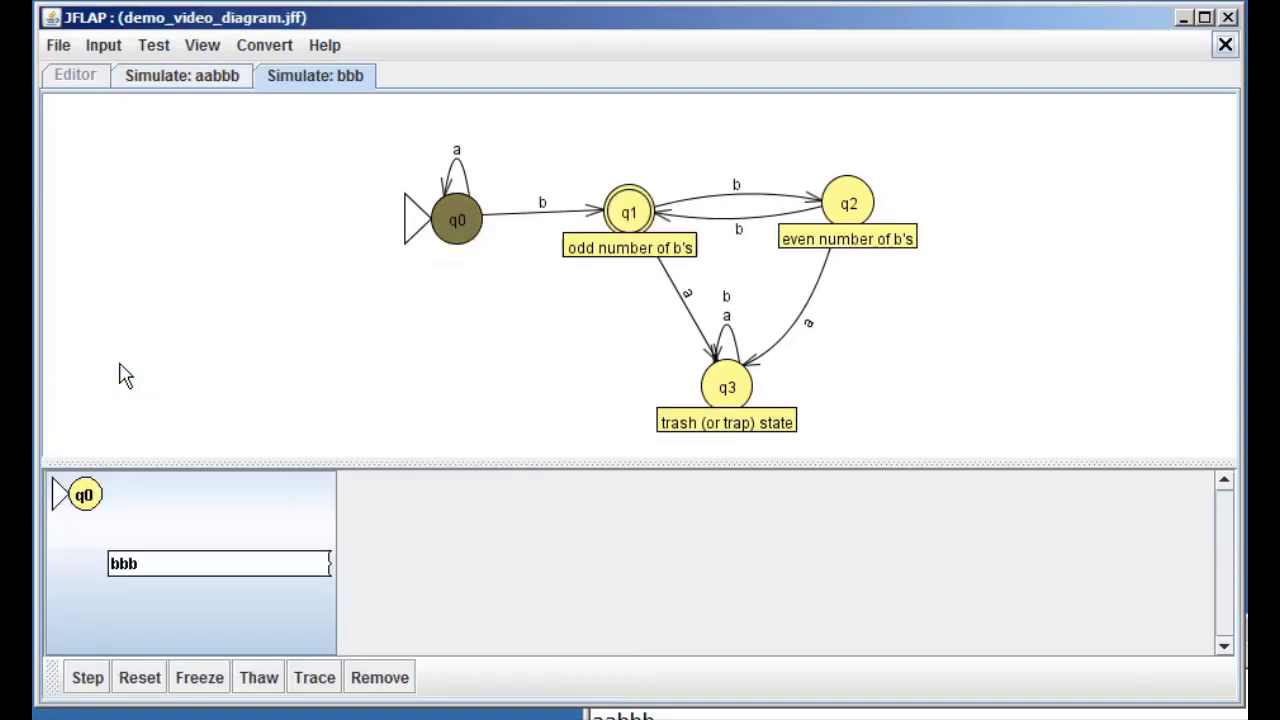
pyautogui.click(822, 714)
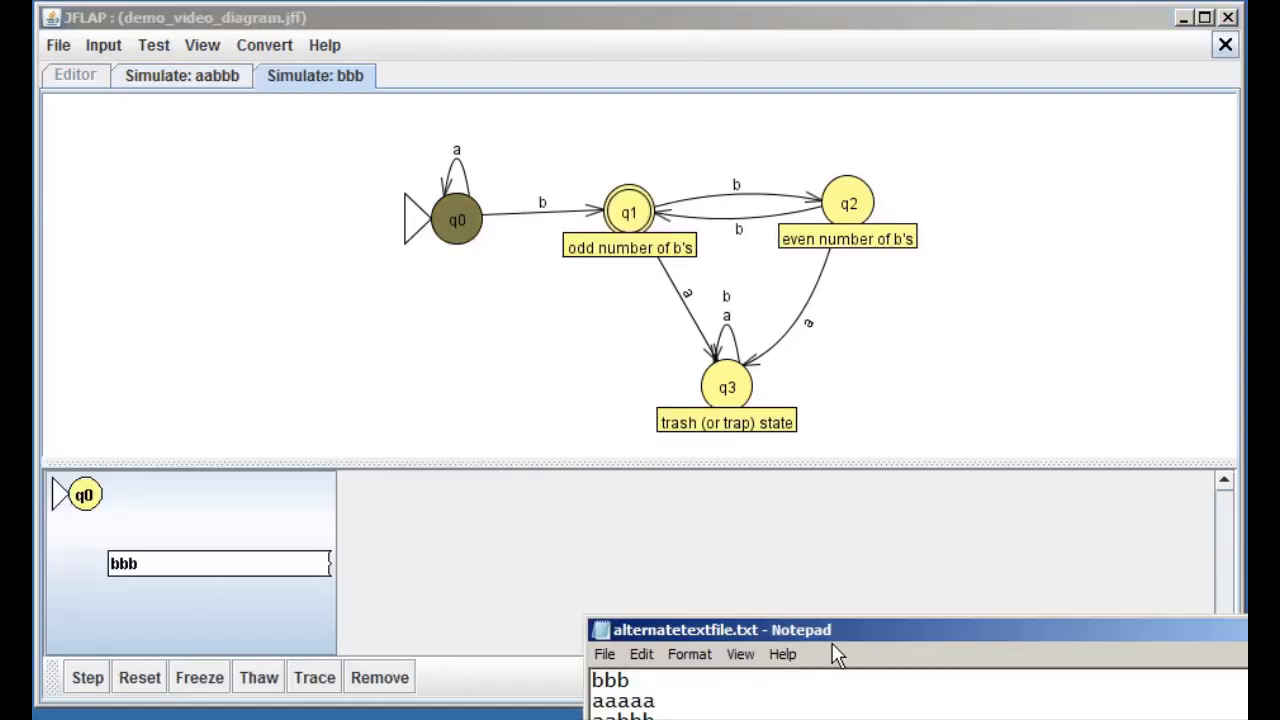
pyautogui.moveTo(886, 630); pyautogui.dragTo(929, 270)
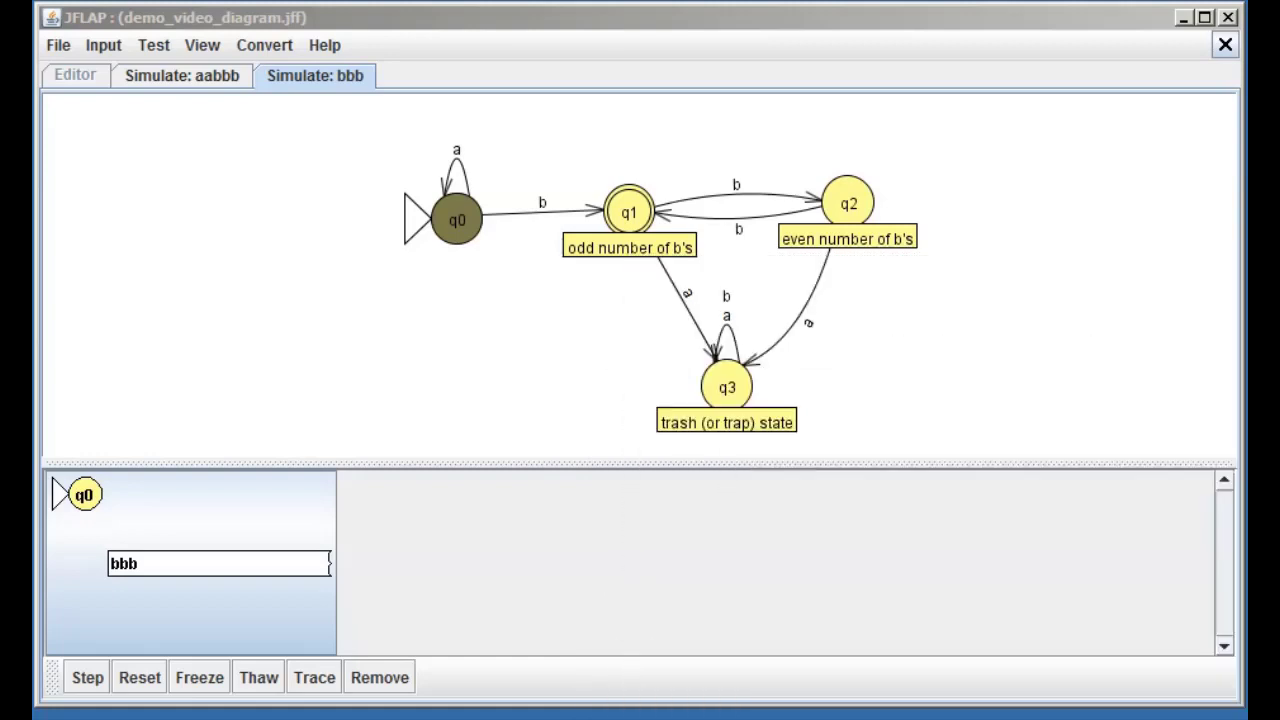
# Open the traceback of the initial bbb configuration, enlarge it to examine the trace before any stepping, and close it
pyautogui.click(200, 512)
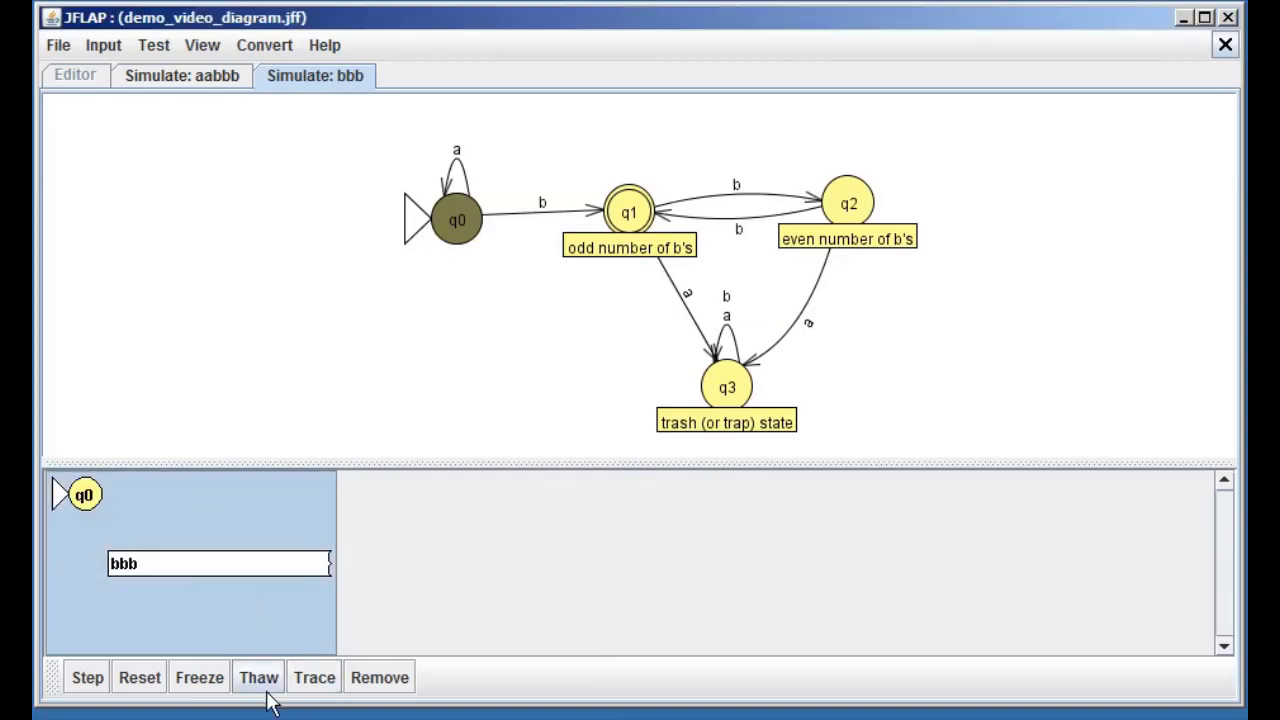
pyautogui.click(314, 686)
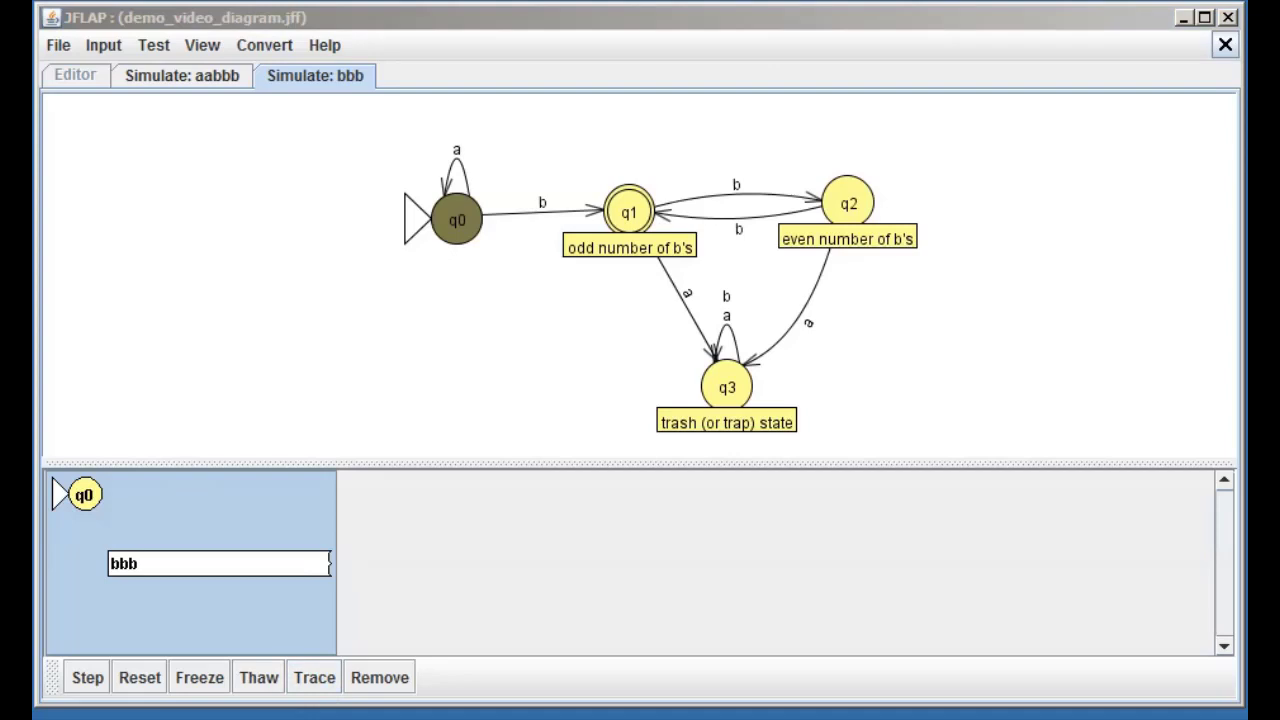
pyautogui.moveTo(5, 20); pyautogui.dragTo(850, 321)
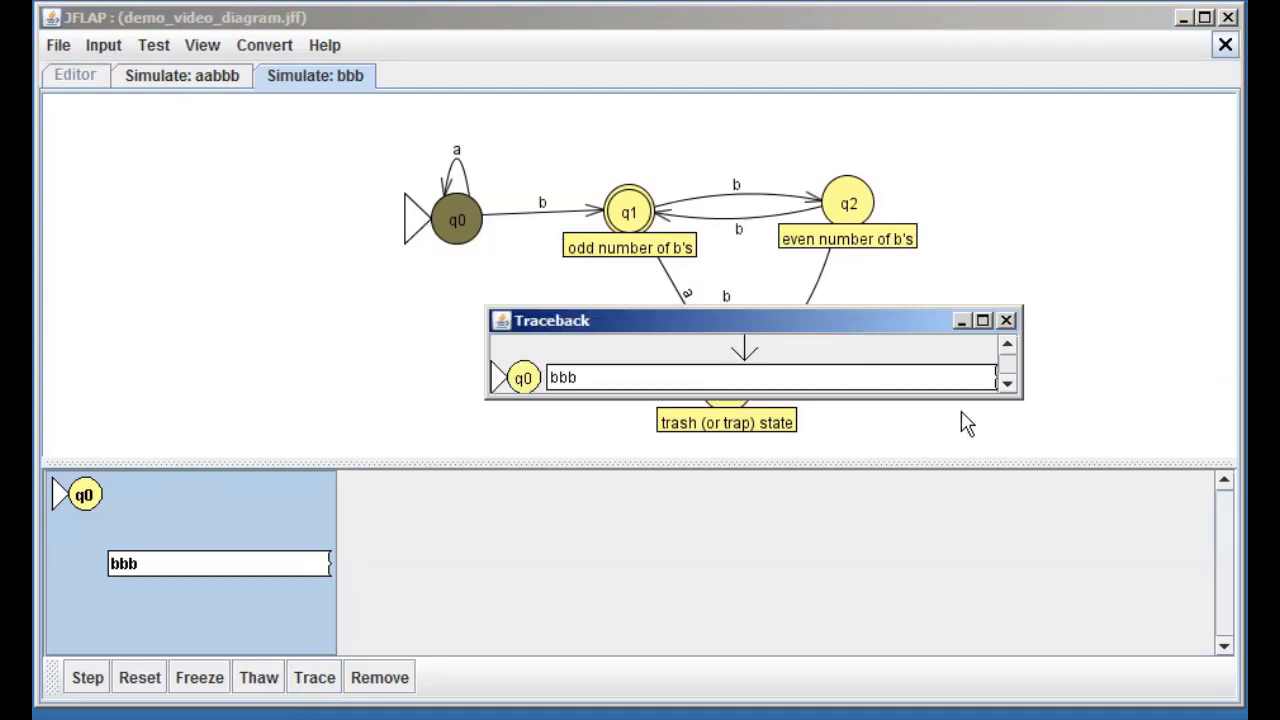
pyautogui.moveTo(985, 398); pyautogui.dragTo(980, 612)
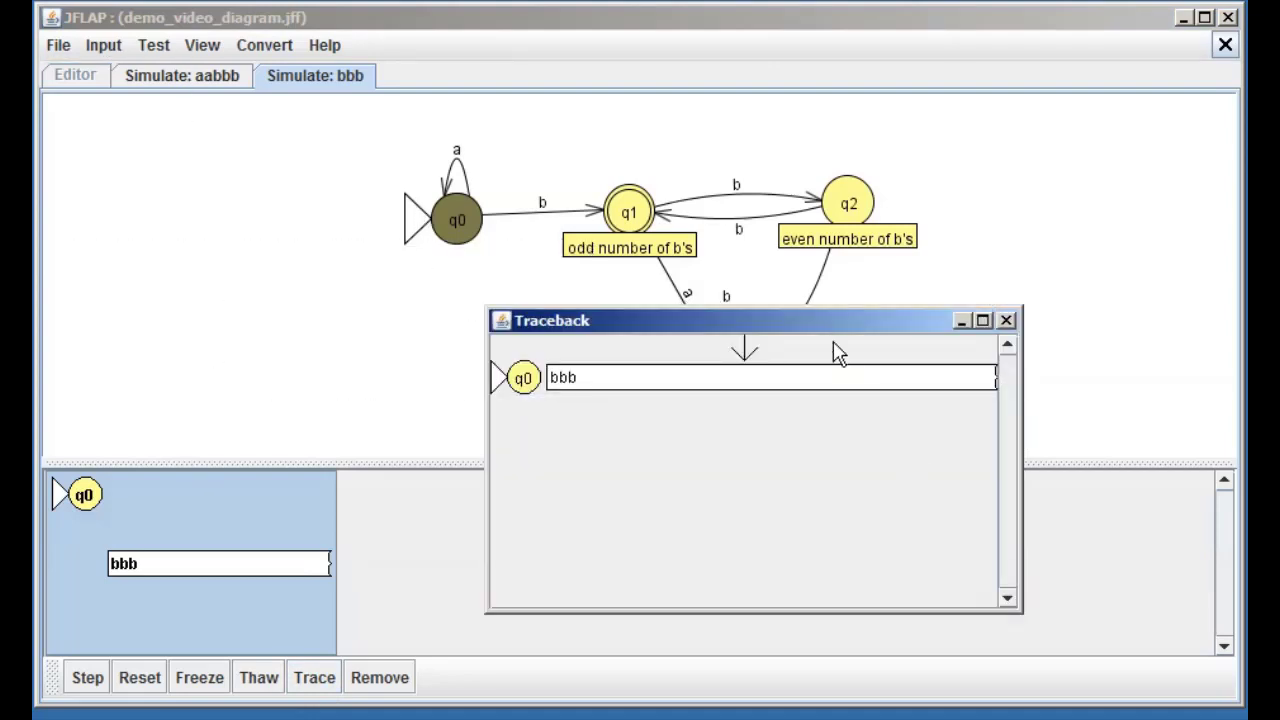
pyautogui.moveTo(837, 329); pyautogui.dragTo(1015, 340)
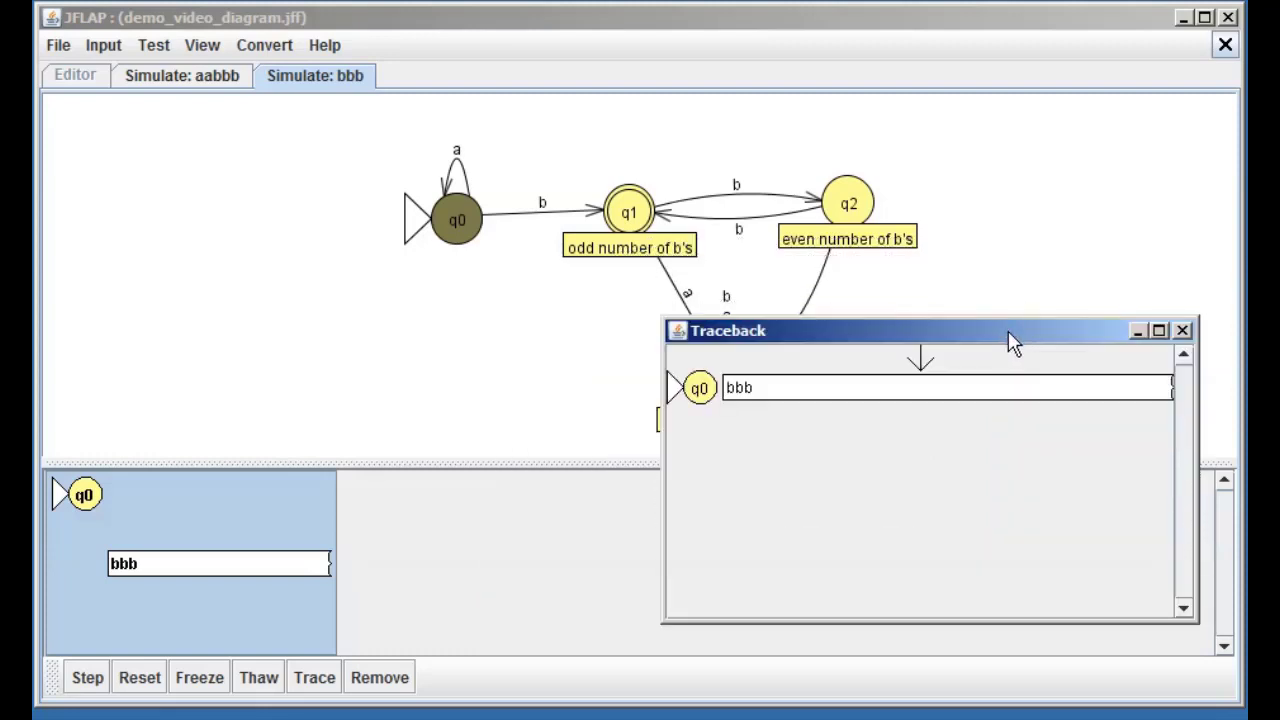
pyautogui.click(1185, 332)
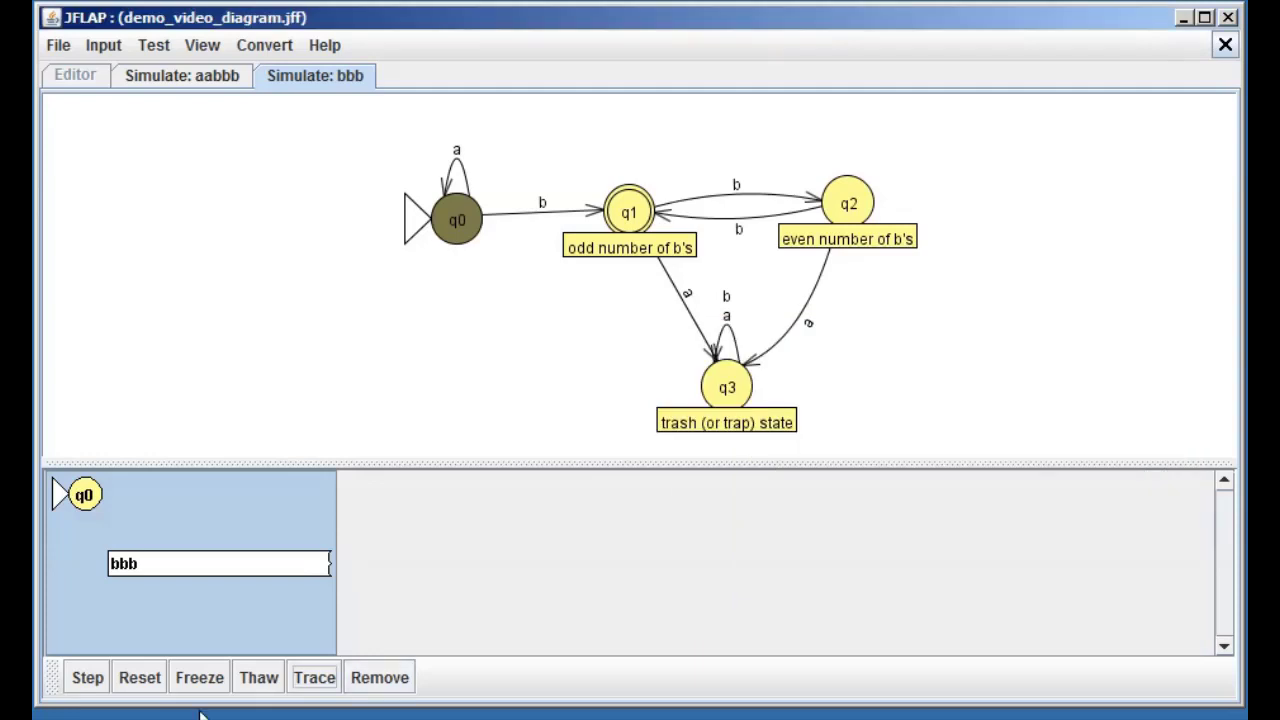
# Advance the bbb simulation state by state through all three symbols of the input
pyautogui.click(88, 678)
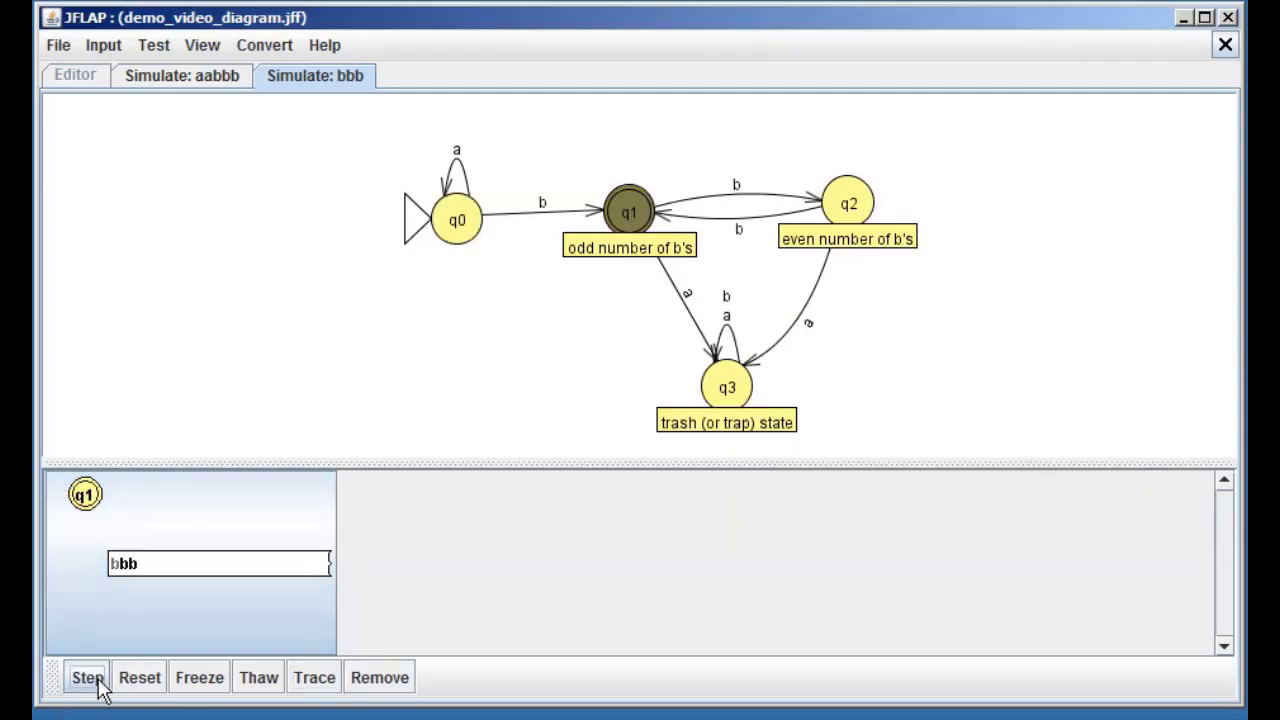
pyautogui.click(91, 685)
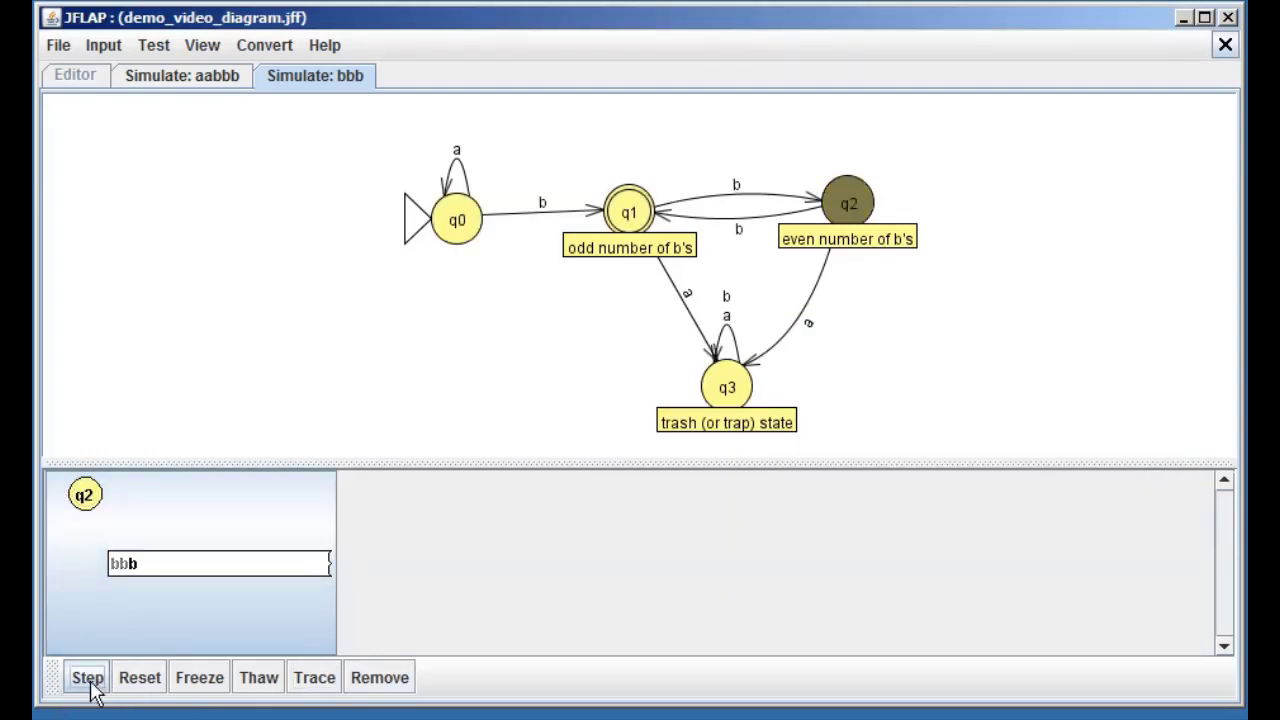
pyautogui.click(89, 682)
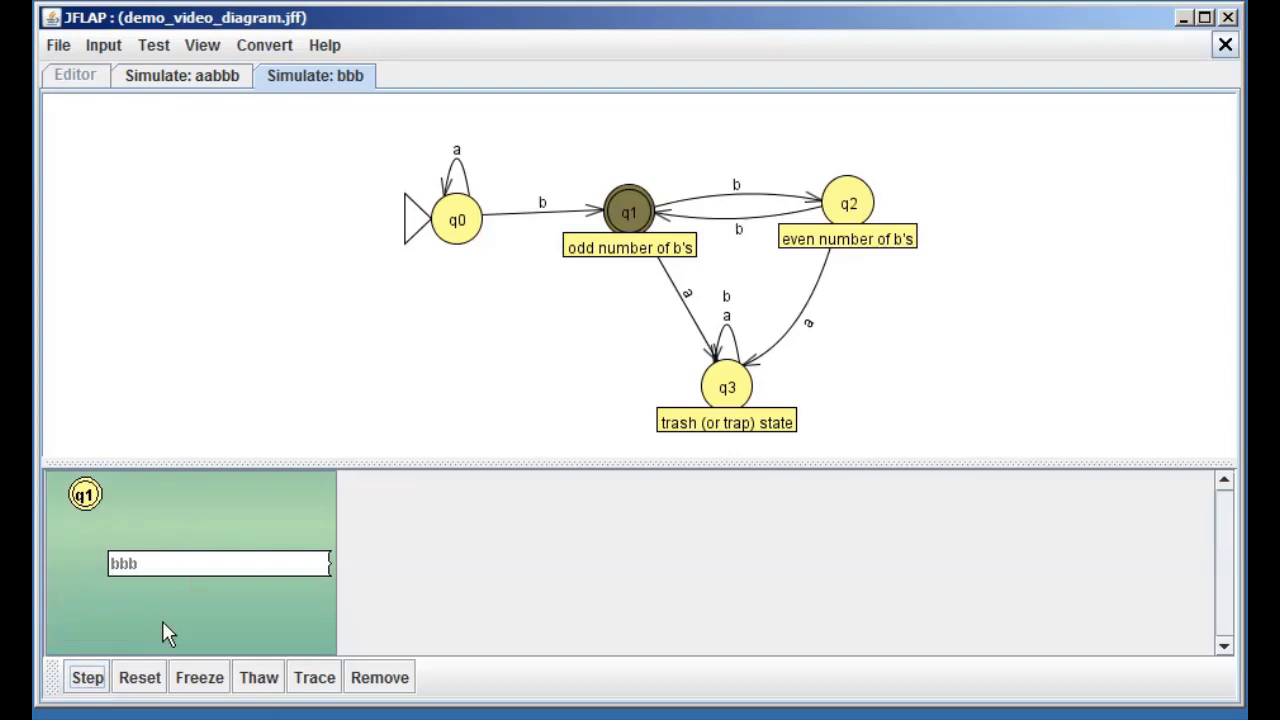
# Trace the final bbb configuration, move the traceback clear of the diagram to examine the state sequence, and close the traceback and the bbb simulation
pyautogui.click(316, 684)
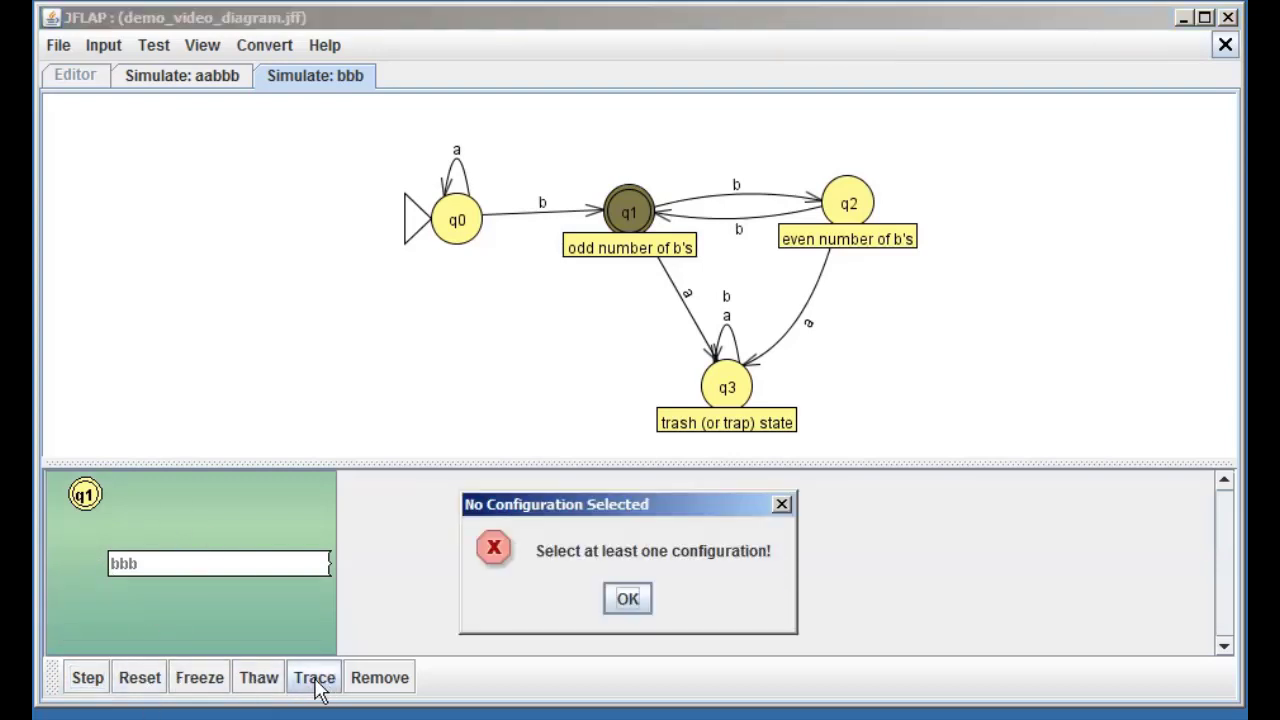
pyautogui.click(621, 600)
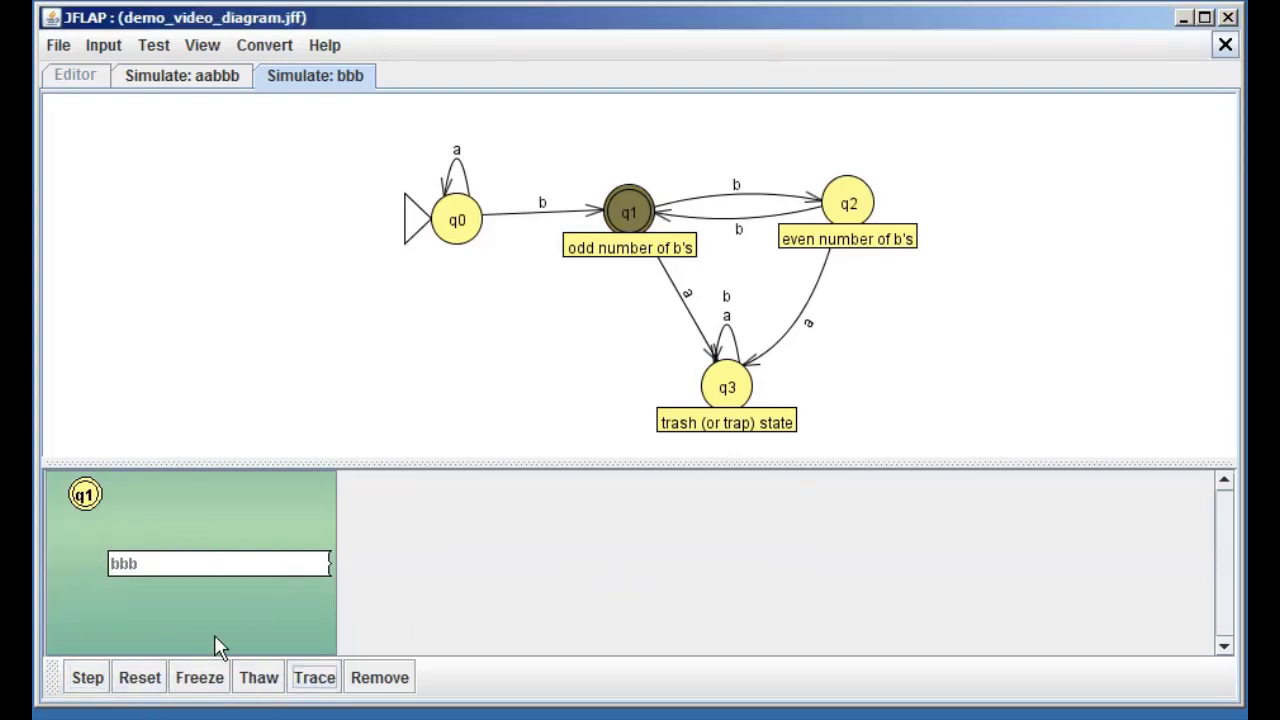
pyautogui.click(168, 620)
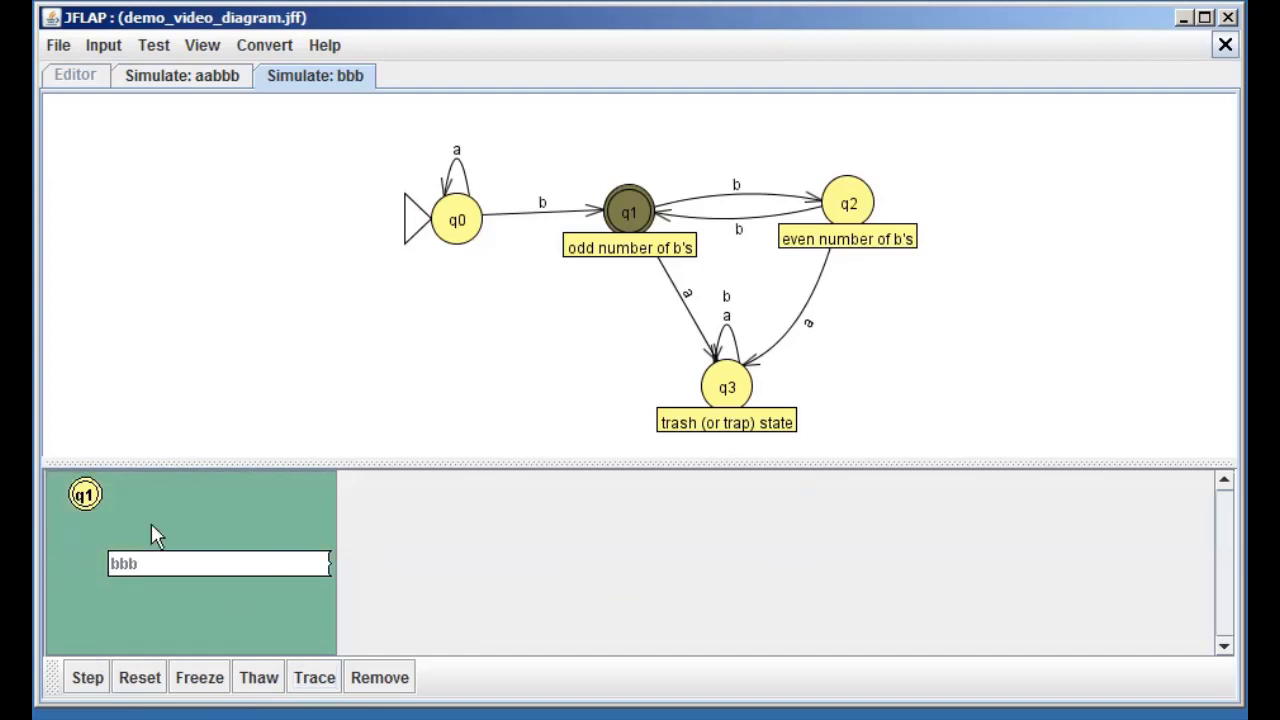
pyautogui.click(326, 684)
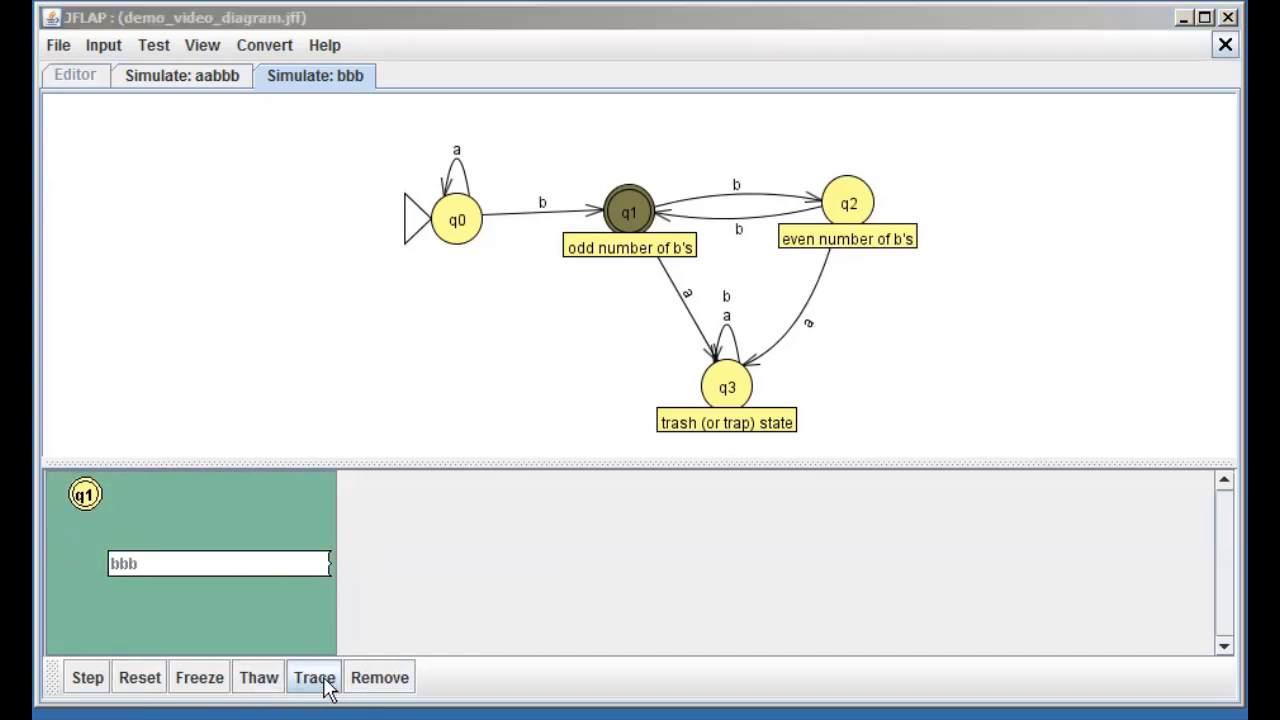
pyautogui.moveTo(40, 10); pyautogui.dragTo(871, 234)
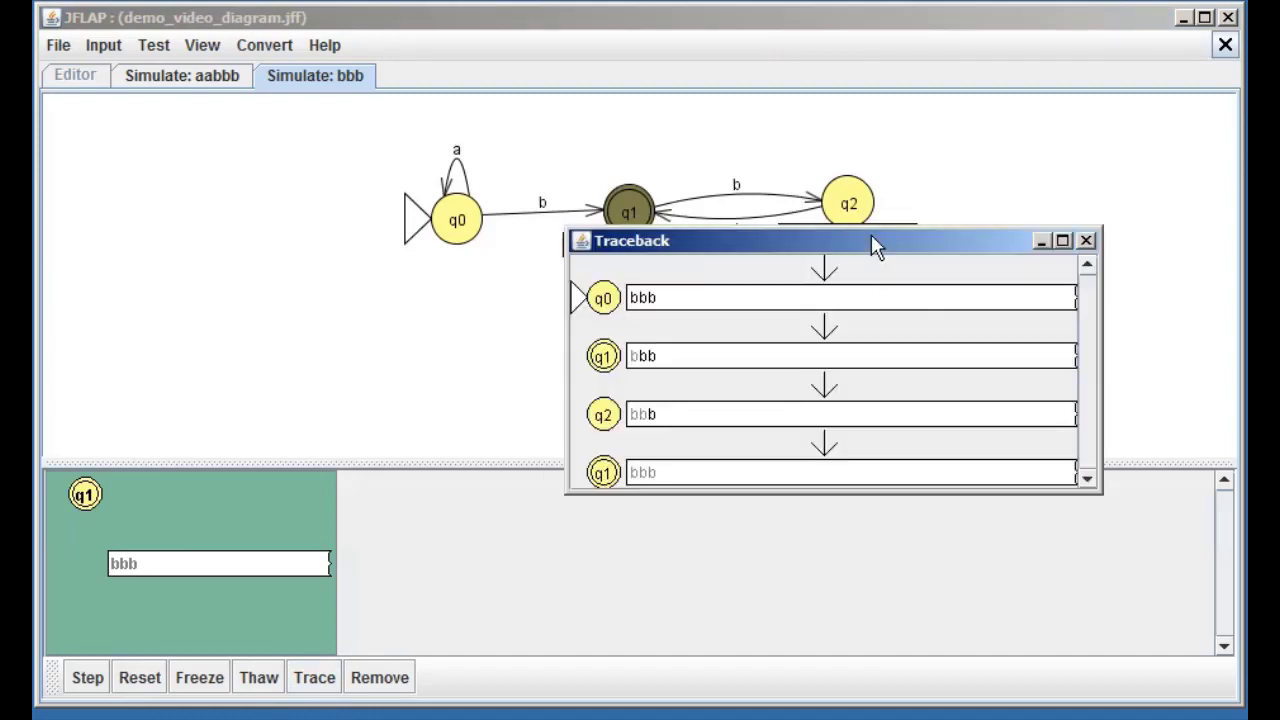
pyautogui.moveTo(962, 236); pyautogui.dragTo(1027, 418)
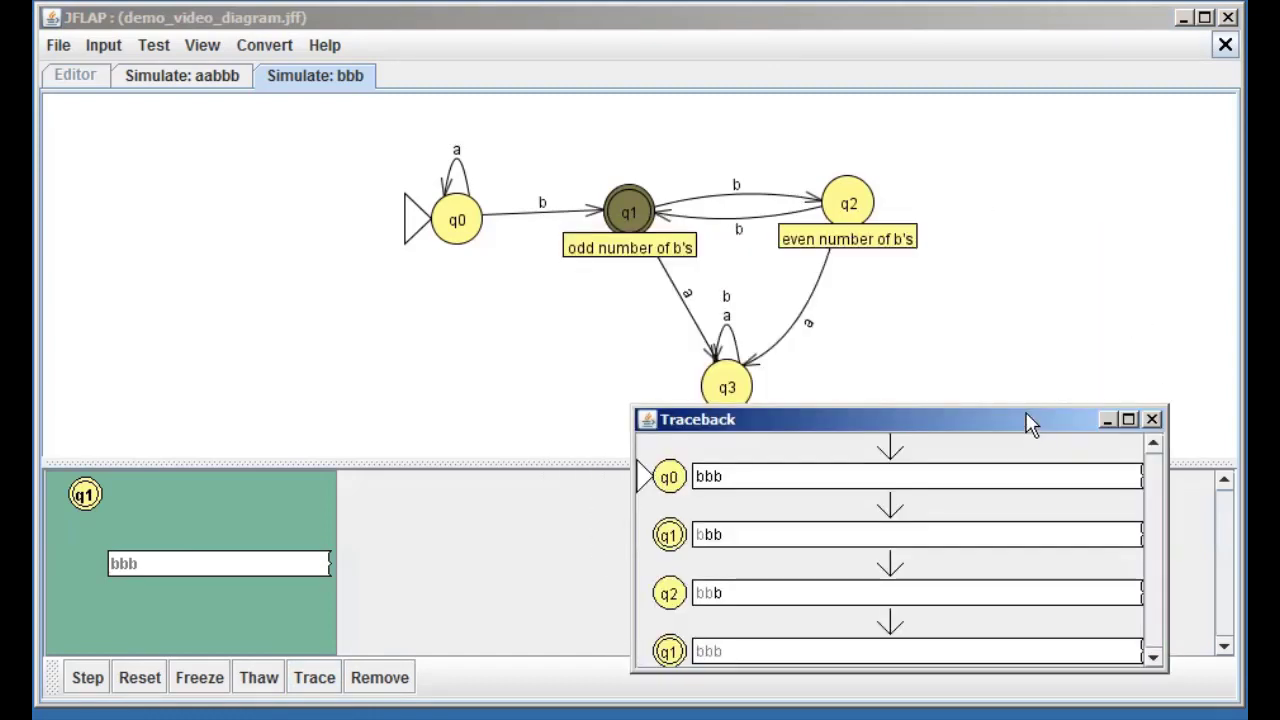
pyautogui.click(1152, 419)
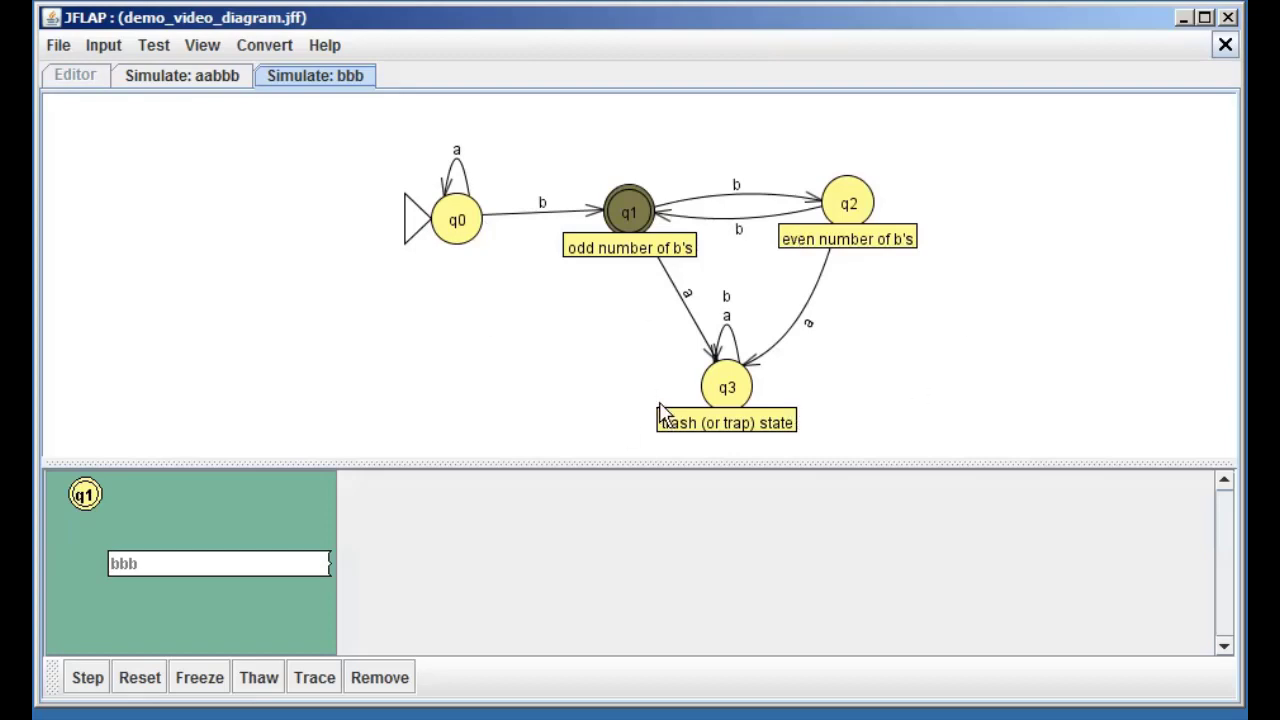
pyautogui.click(1225, 46)
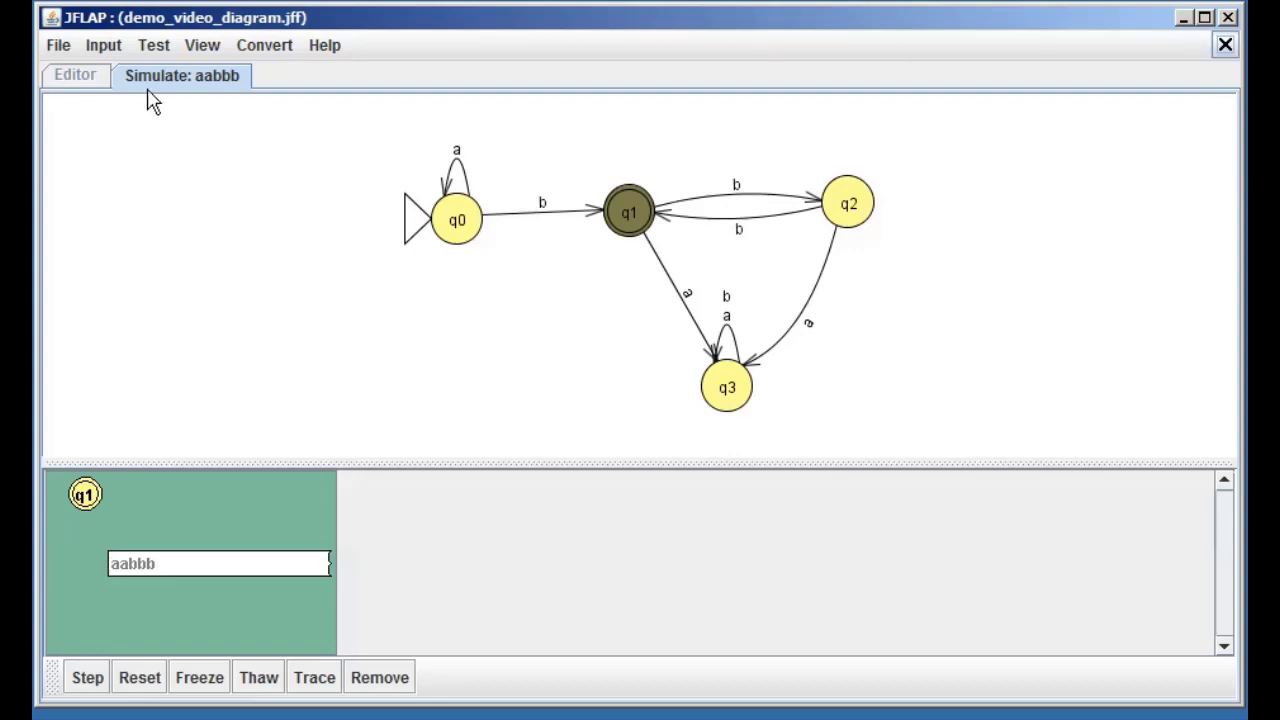
# Start a new step-by-state simulation with the input string aaaaa
pyautogui.click(104, 45)
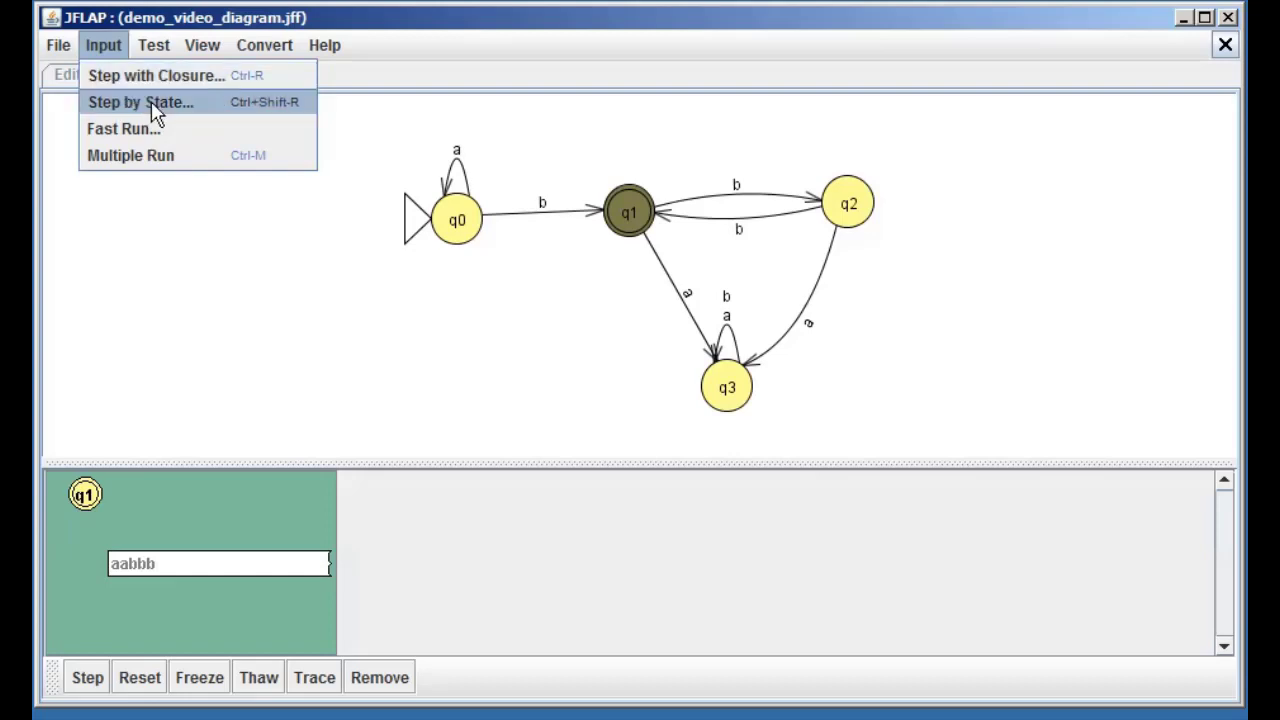
pyautogui.click(214, 104)
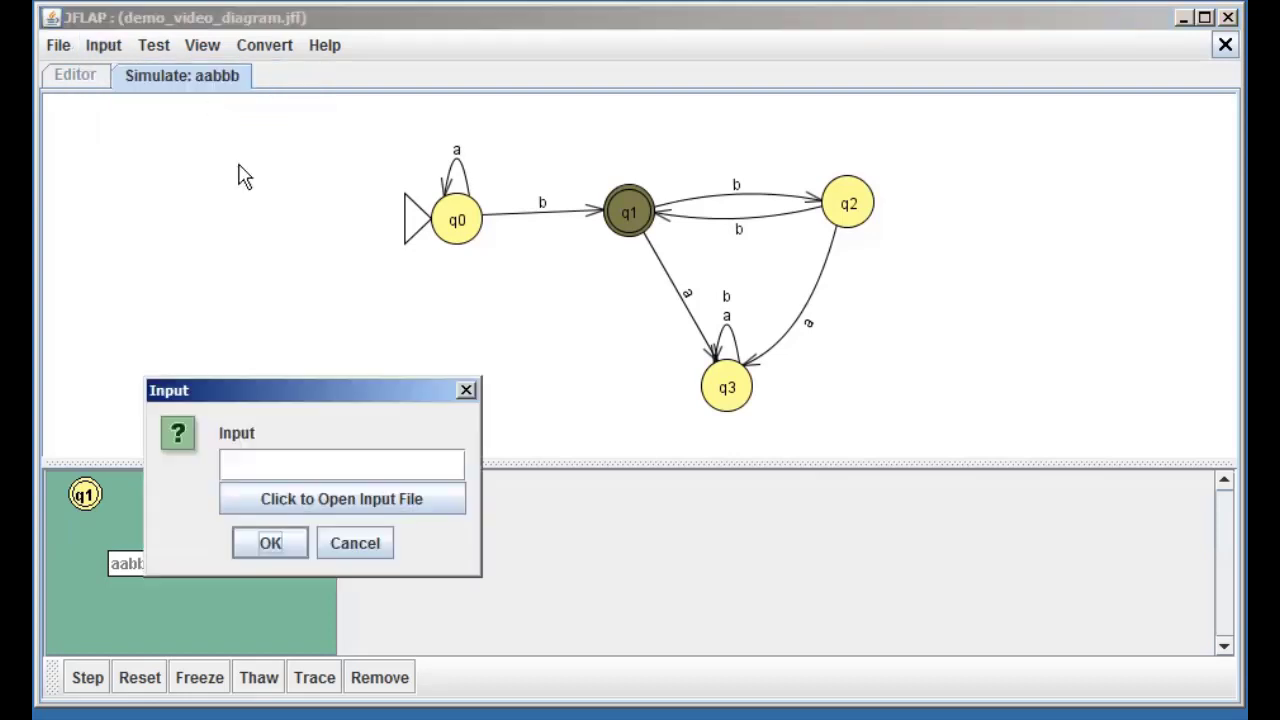
pyautogui.click(376, 459)
pyautogui.write('aaaaa')
pyautogui.click(275, 543)
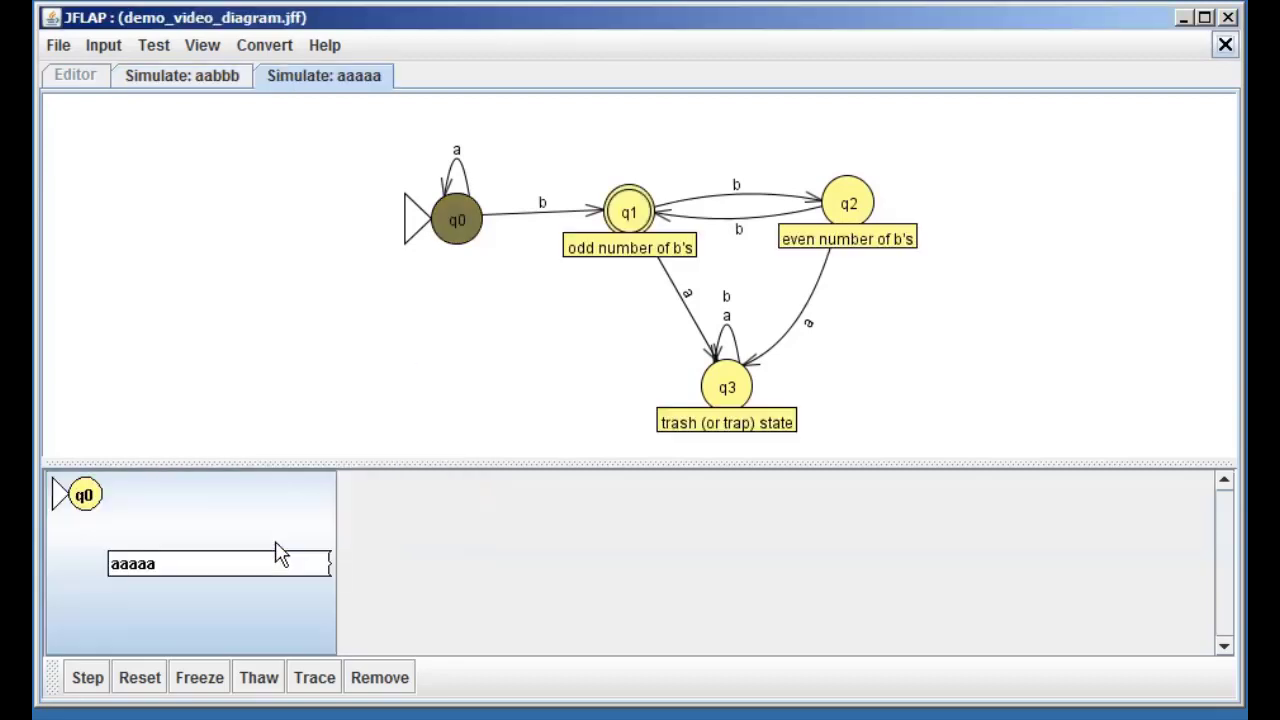
# Advance the aaaaa simulation state by state to its final result, and close both open simulations to return to the editor
pyautogui.click(87, 679)
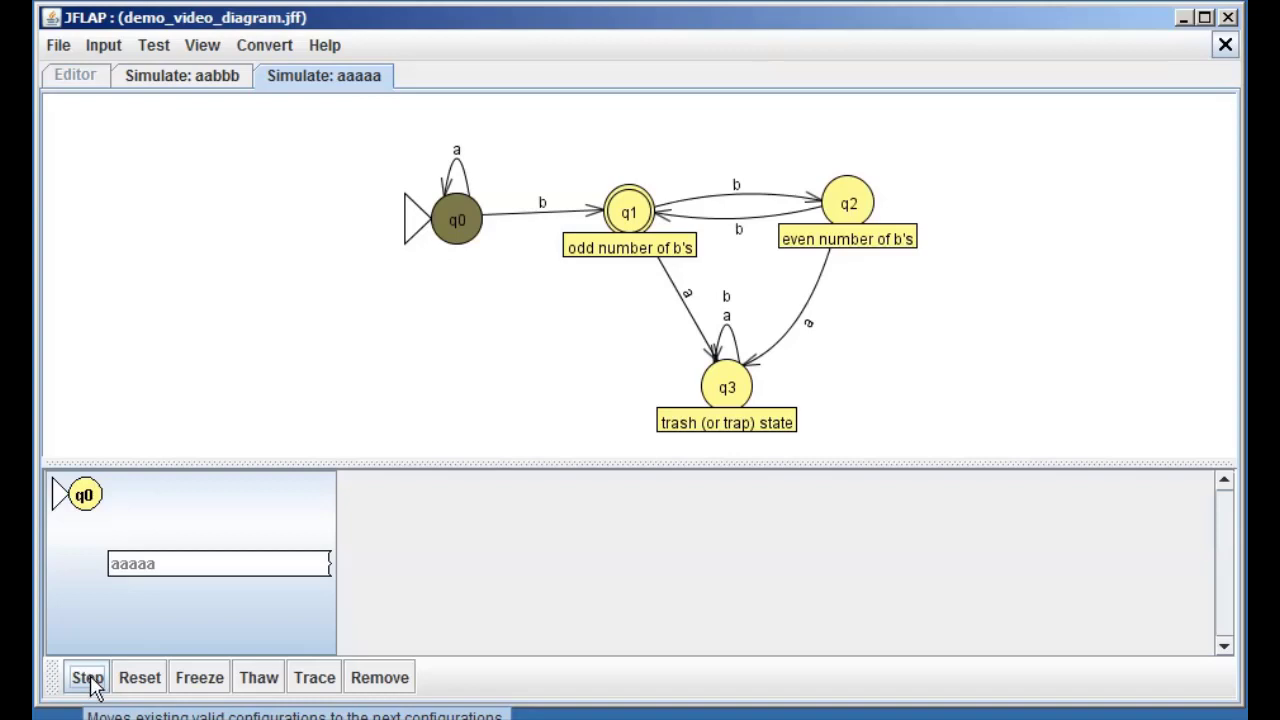
pyautogui.click(88, 678)
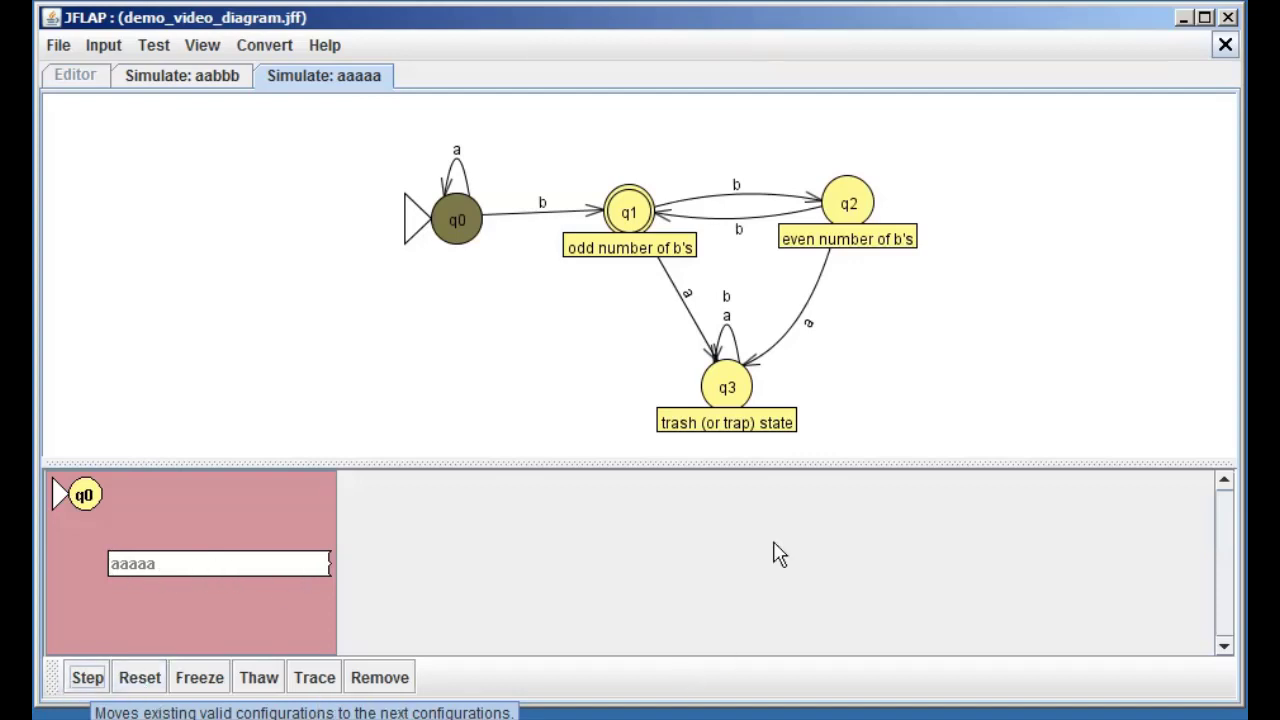
pyautogui.click(1225, 44)
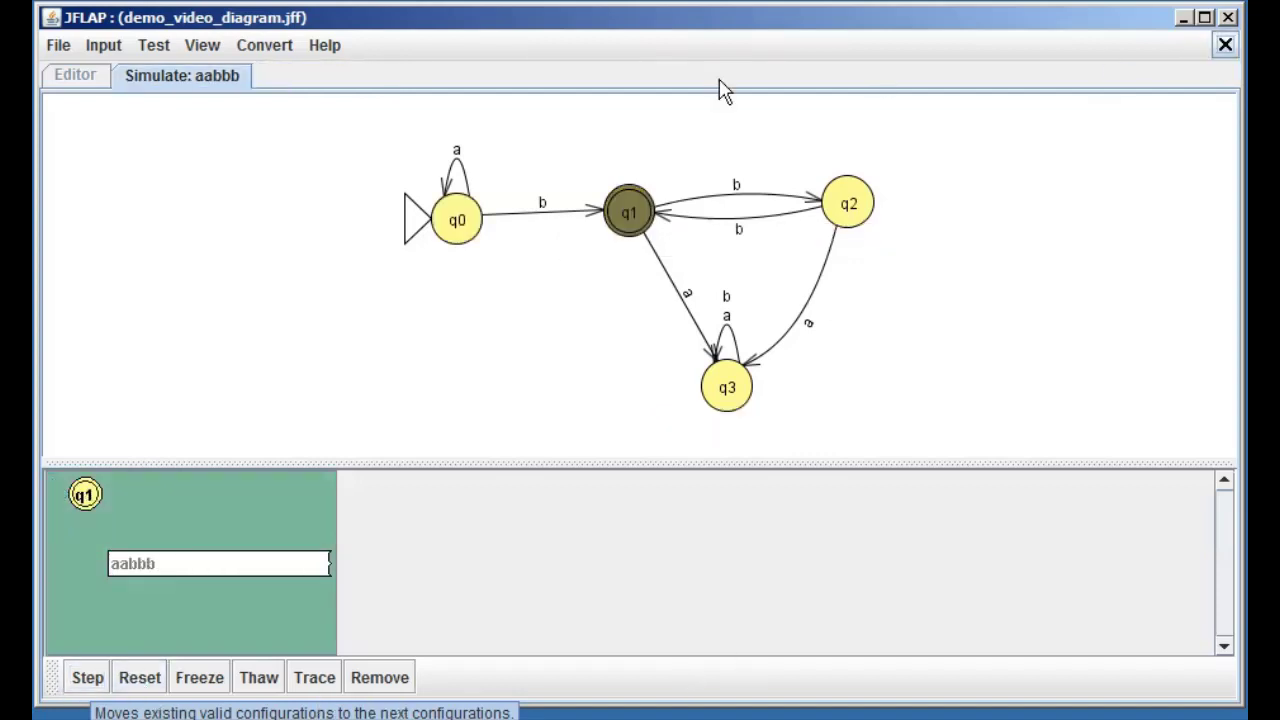
pyautogui.click(1225, 44)
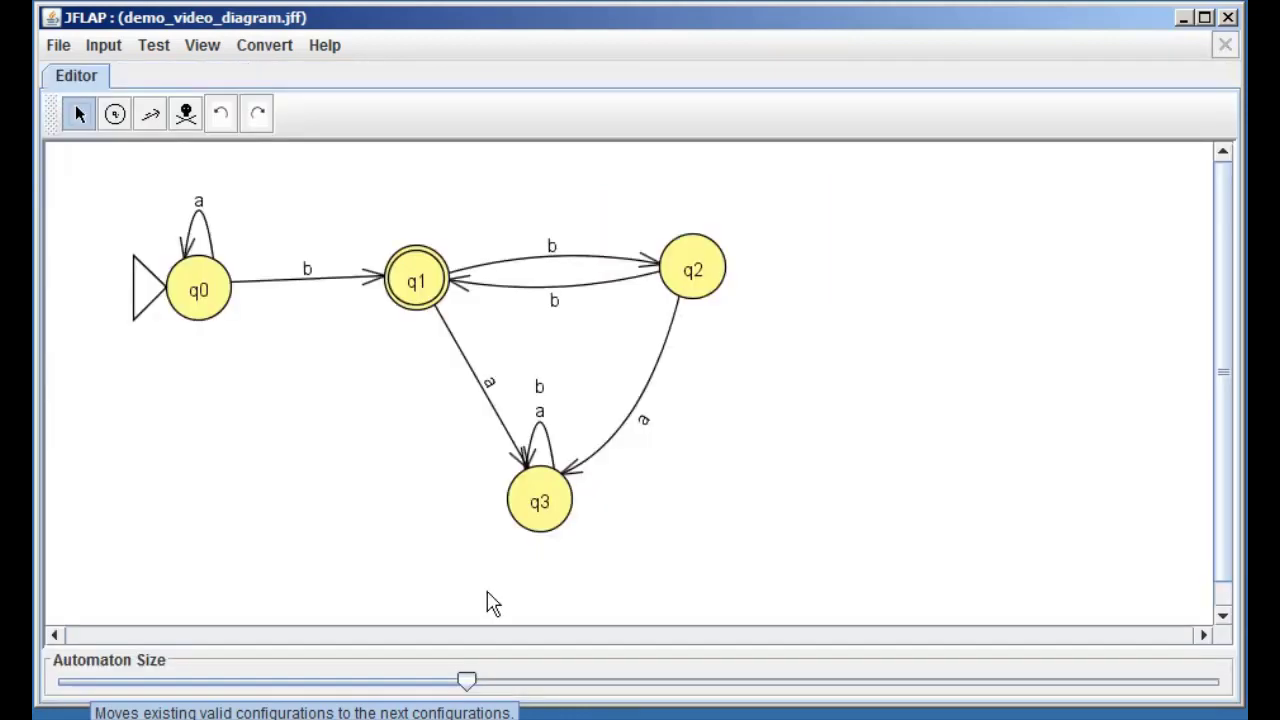
# Move state q1 closer to q0 and level with it, and shift state q2 slightly toward q1
pyautogui.click(385, 298)
pyautogui.moveTo(385, 300); pyautogui.dragTo(373, 300)
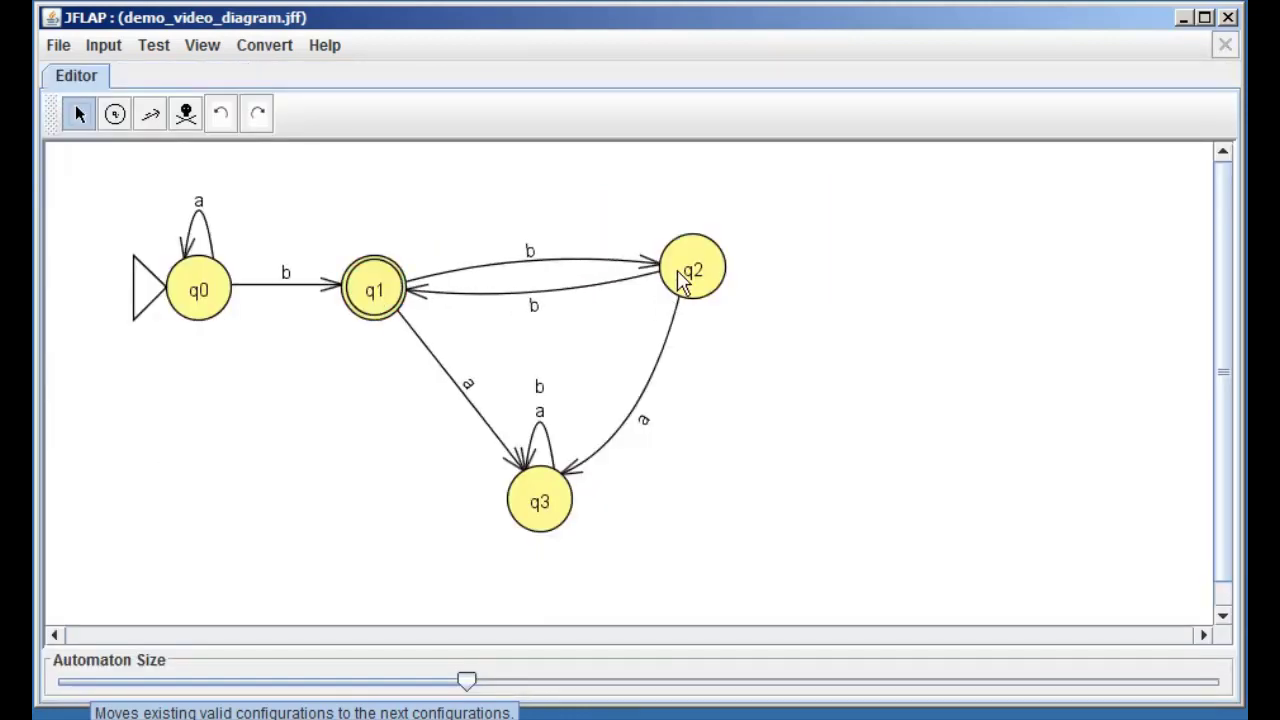
pyautogui.moveTo(680, 279)
pyautogui.mouseDown()
pyautogui.moveTo(643, 277)
pyautogui.moveTo(655, 278)
pyautogui.mouseUp()
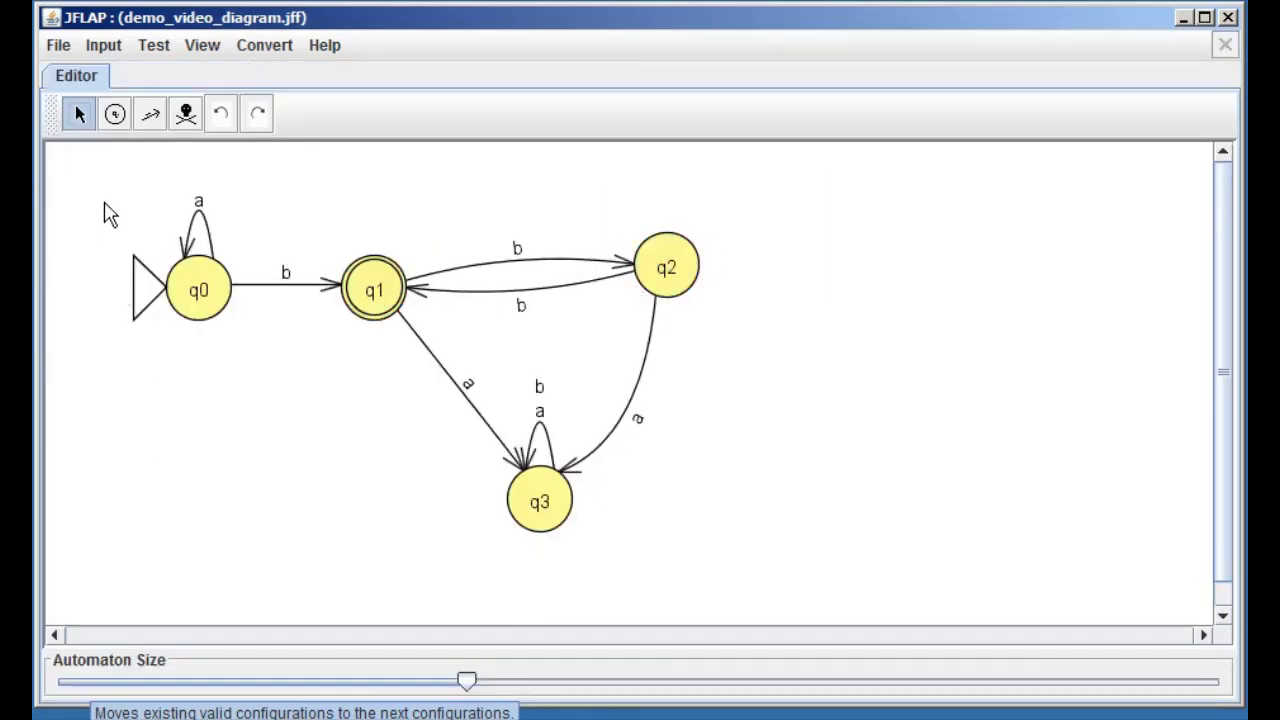